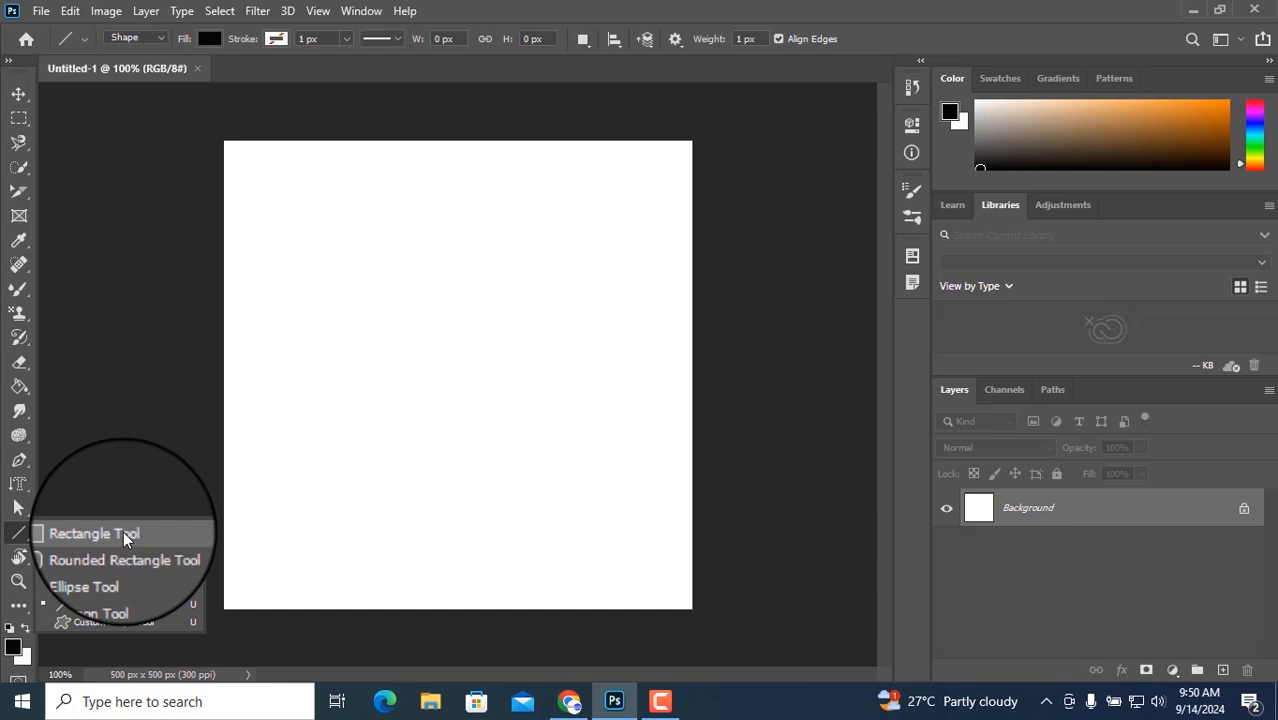
left_click(123, 531)
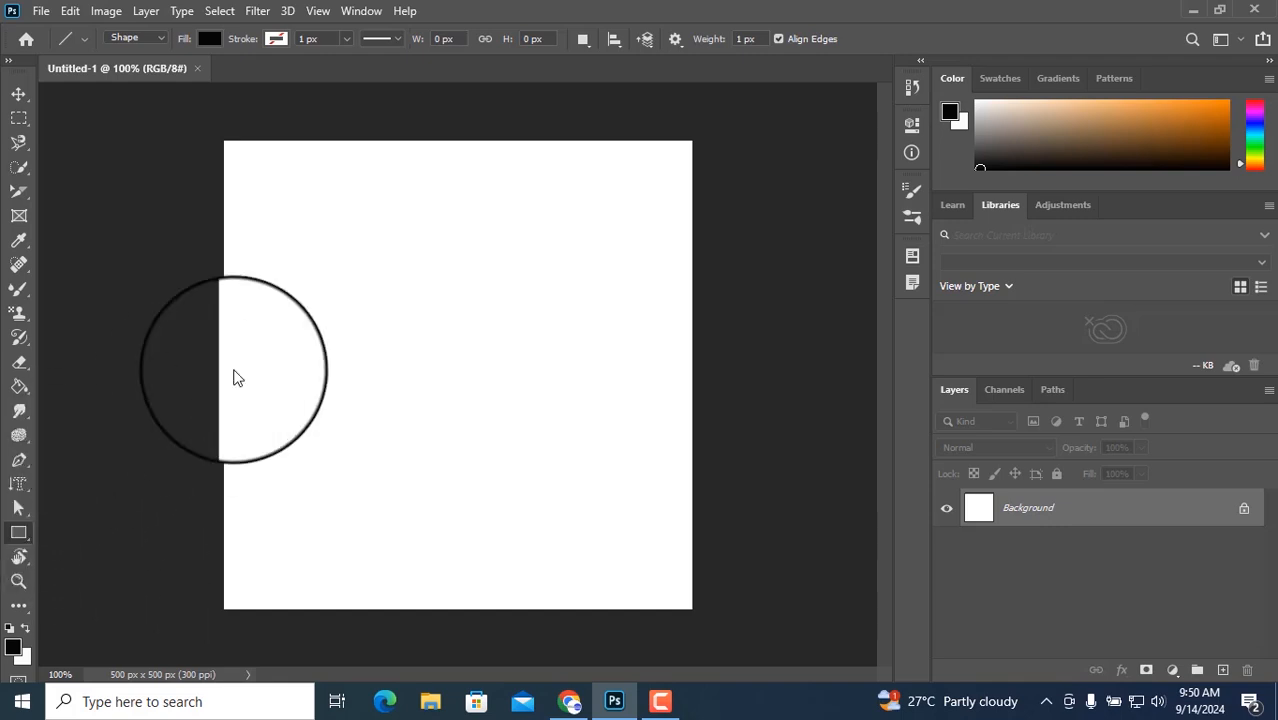
left_click(14, 96)
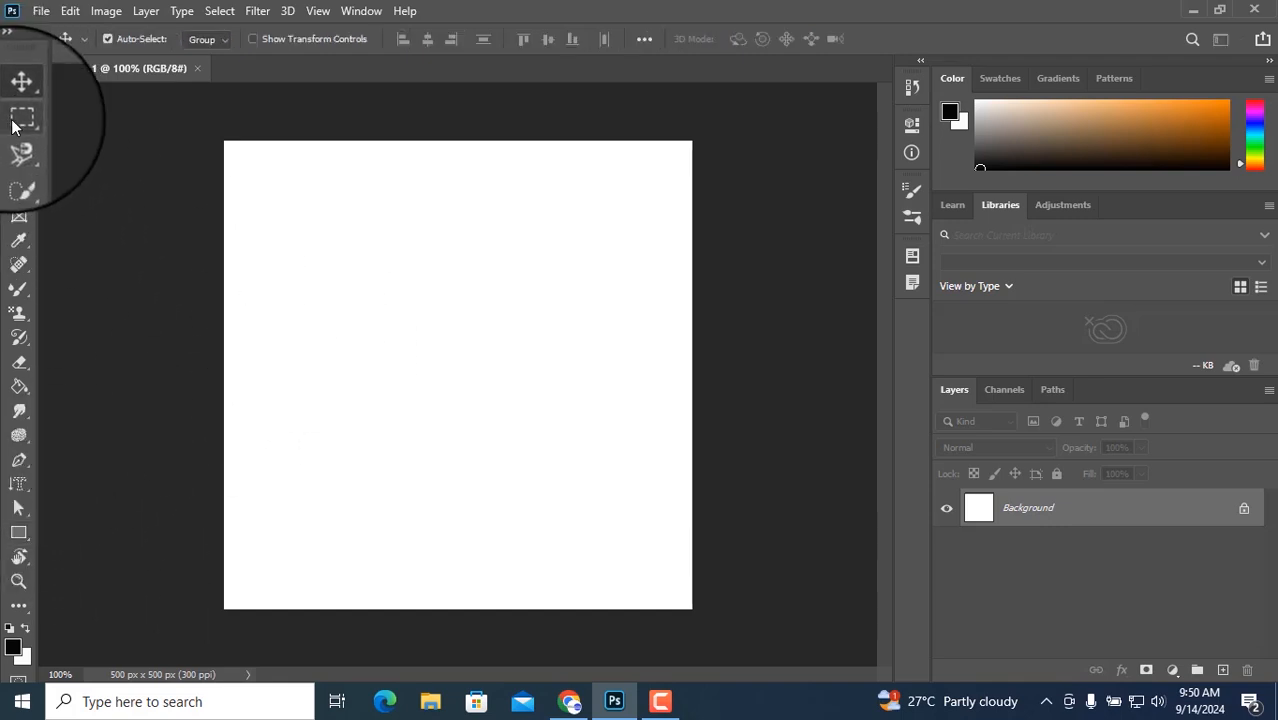
left_click(14, 122)
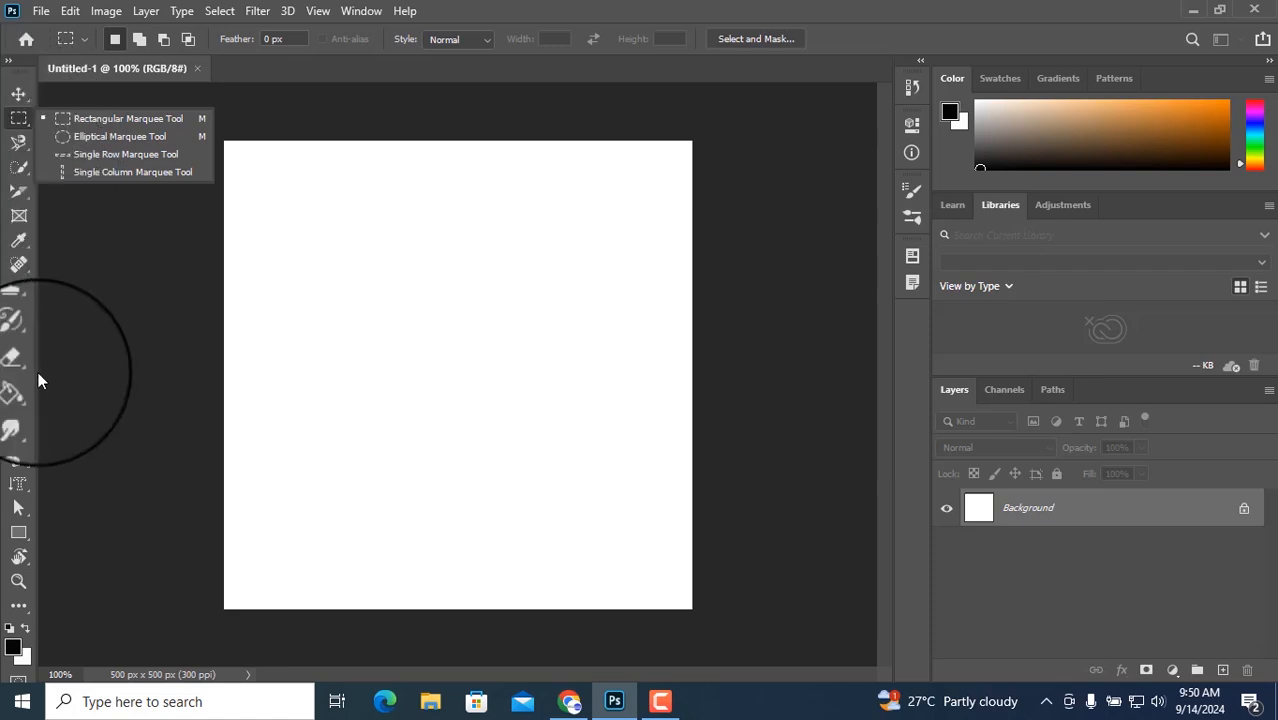
Step: Draw a rectangle shape about 276 by 173 px in the upper middle of the canvas with the Rectangle Tool
left_click(20, 536)
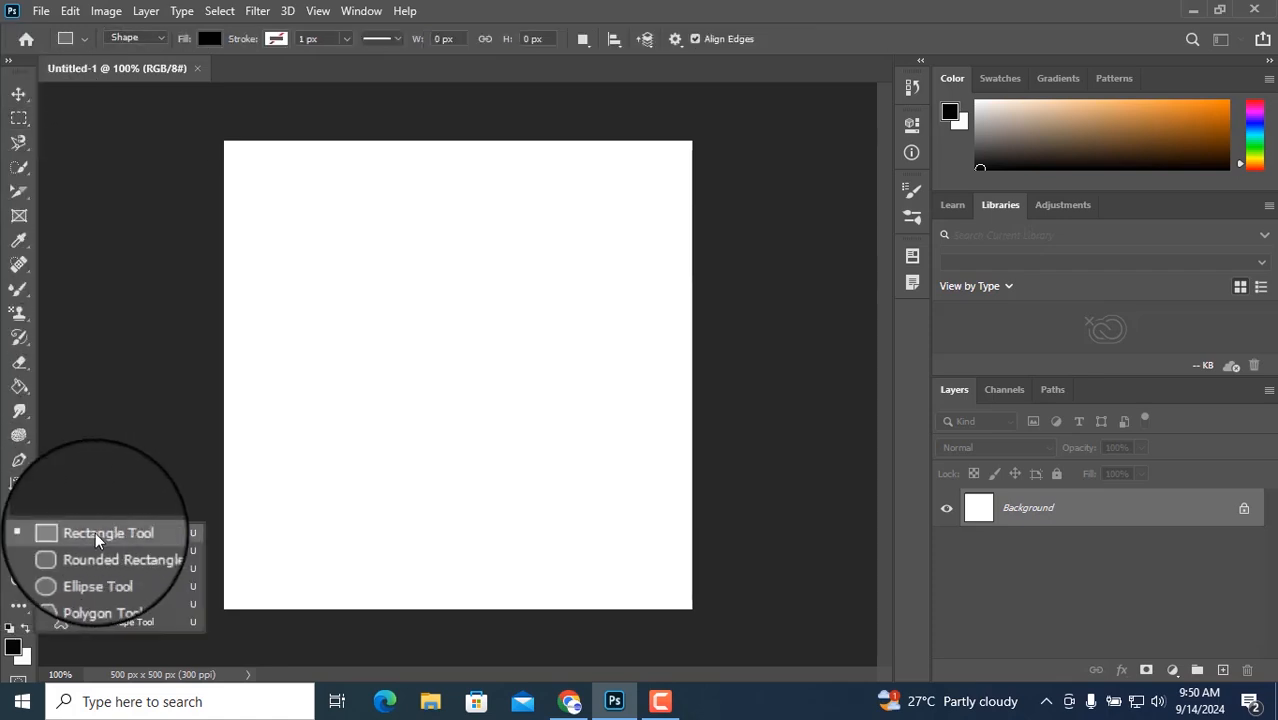
left_click(96, 535)
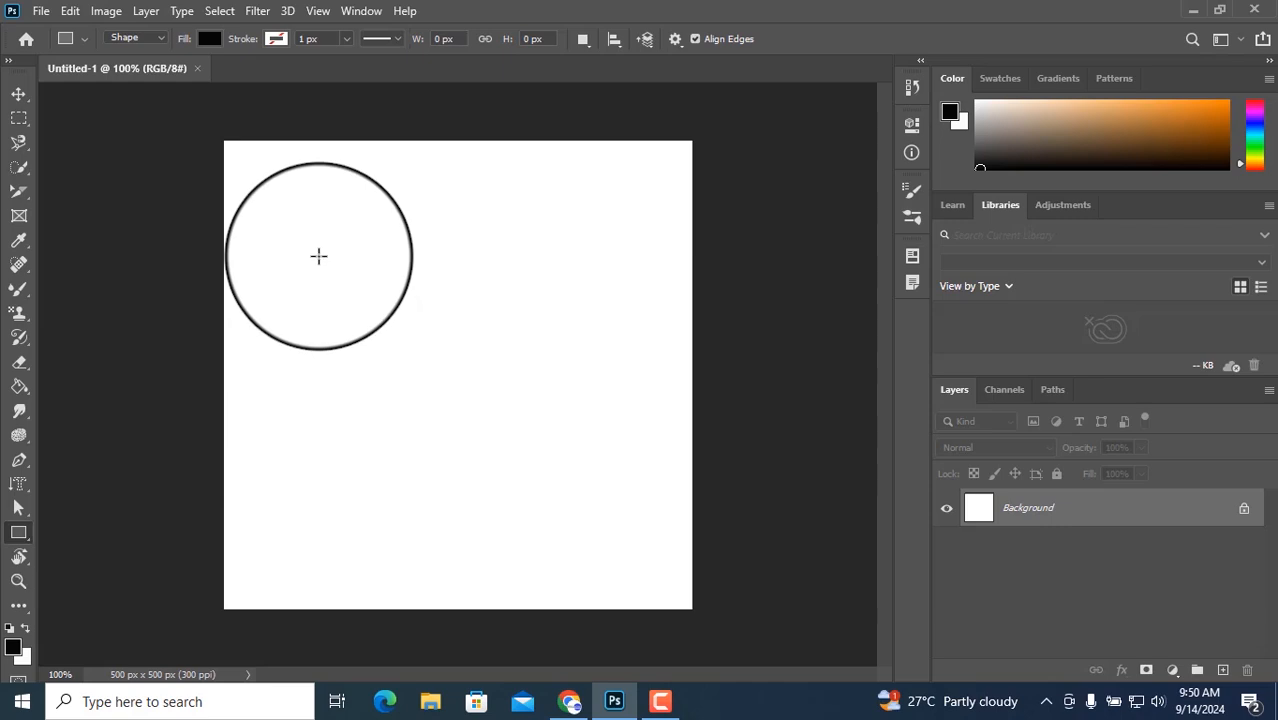
left_click_drag(318, 256, 576, 418)
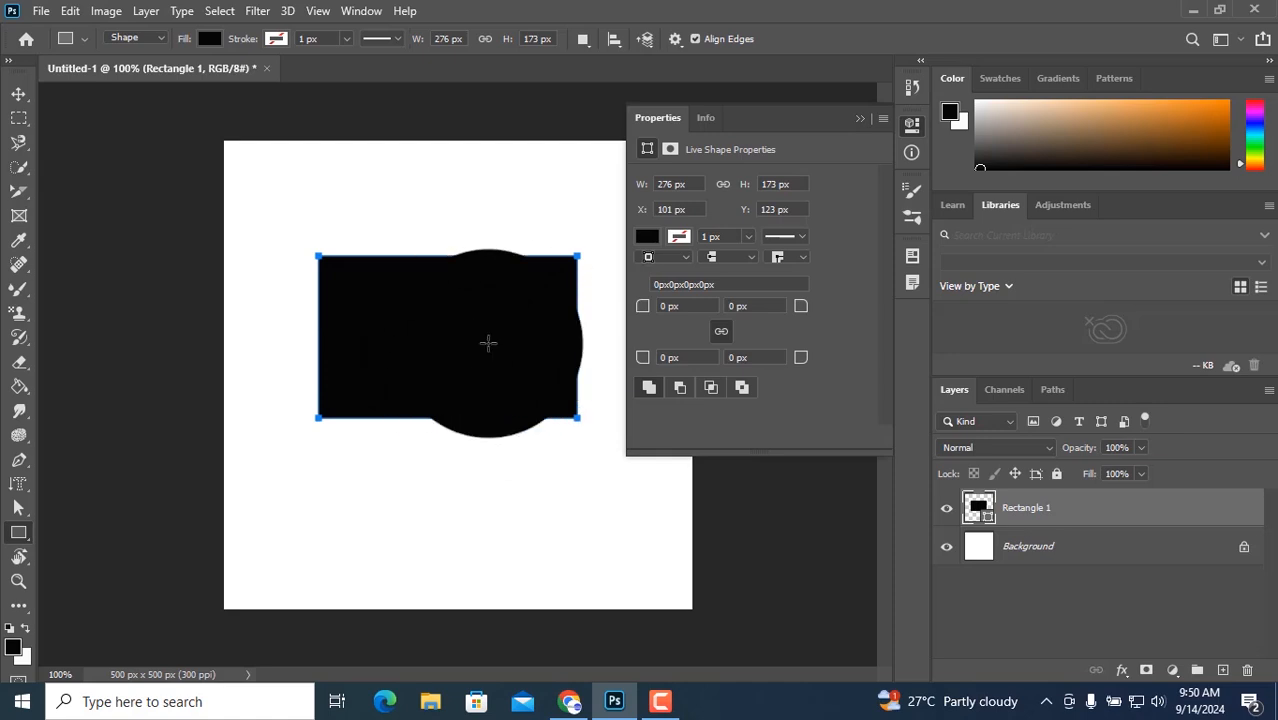
left_click(857, 118)
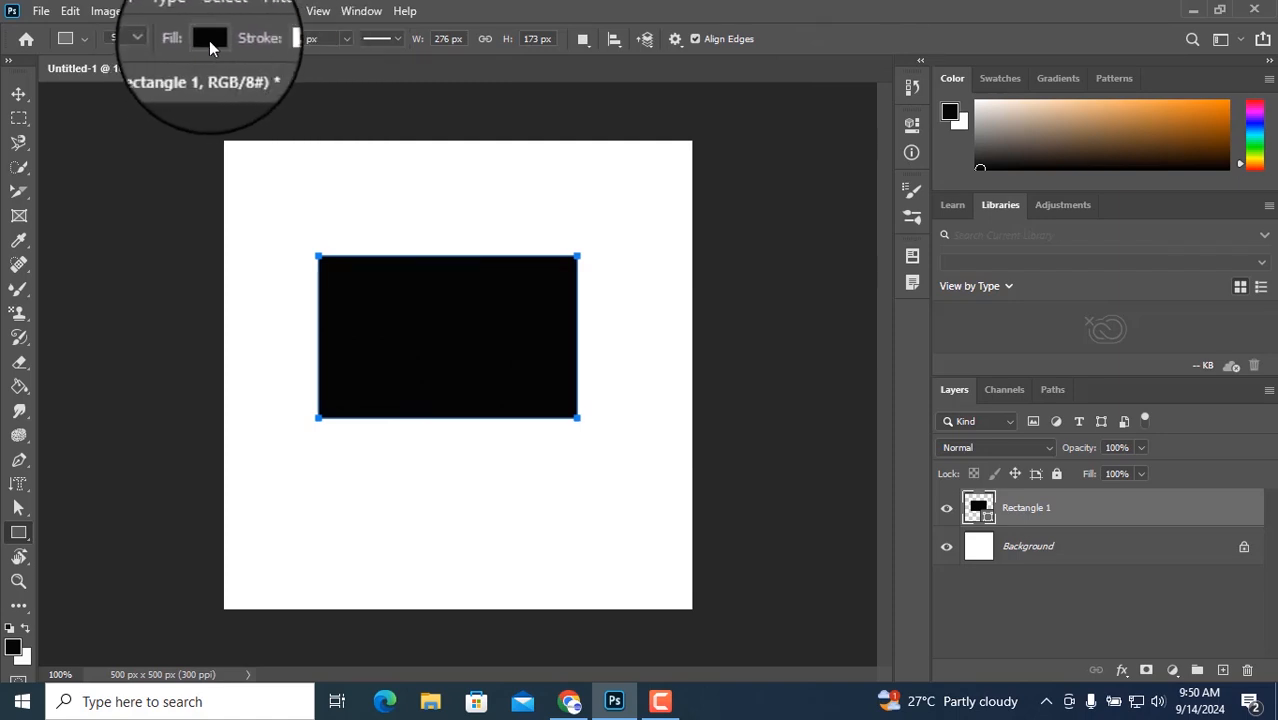
Step: Try red, yellow, blue, pink and white as the rectangle's fill, settling on orange
left_click(209, 40)
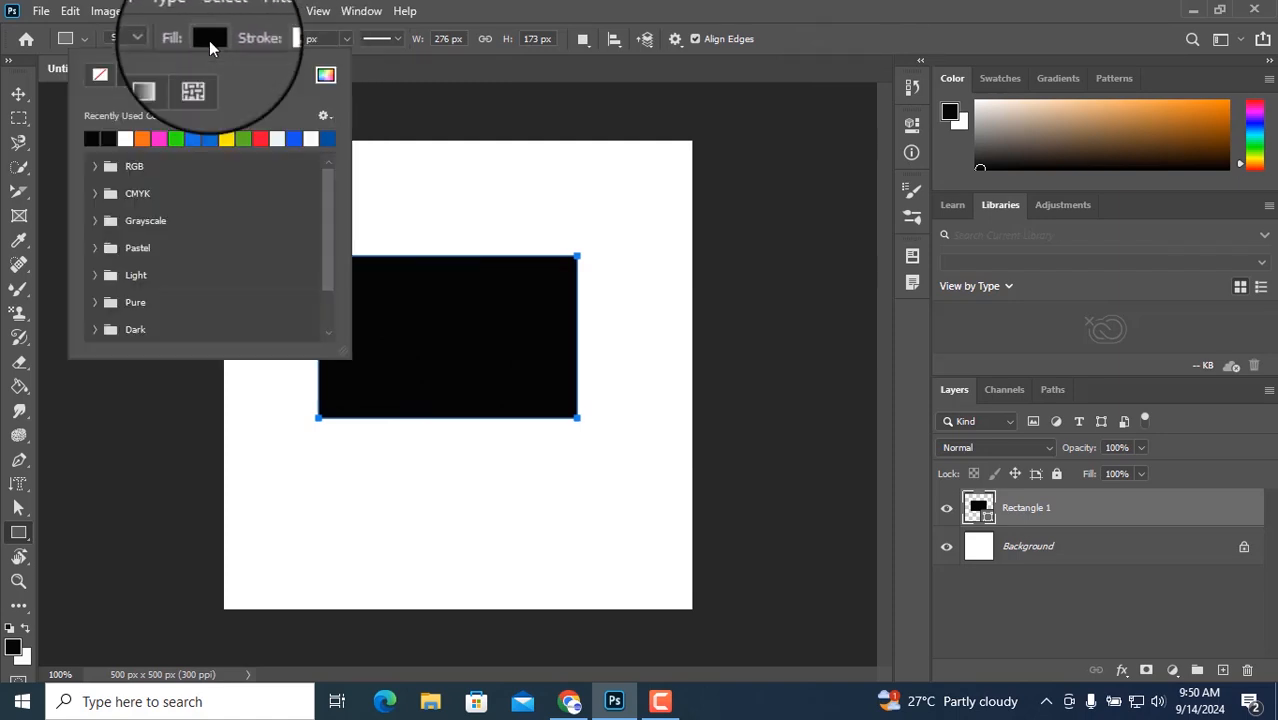
left_click(263, 136)
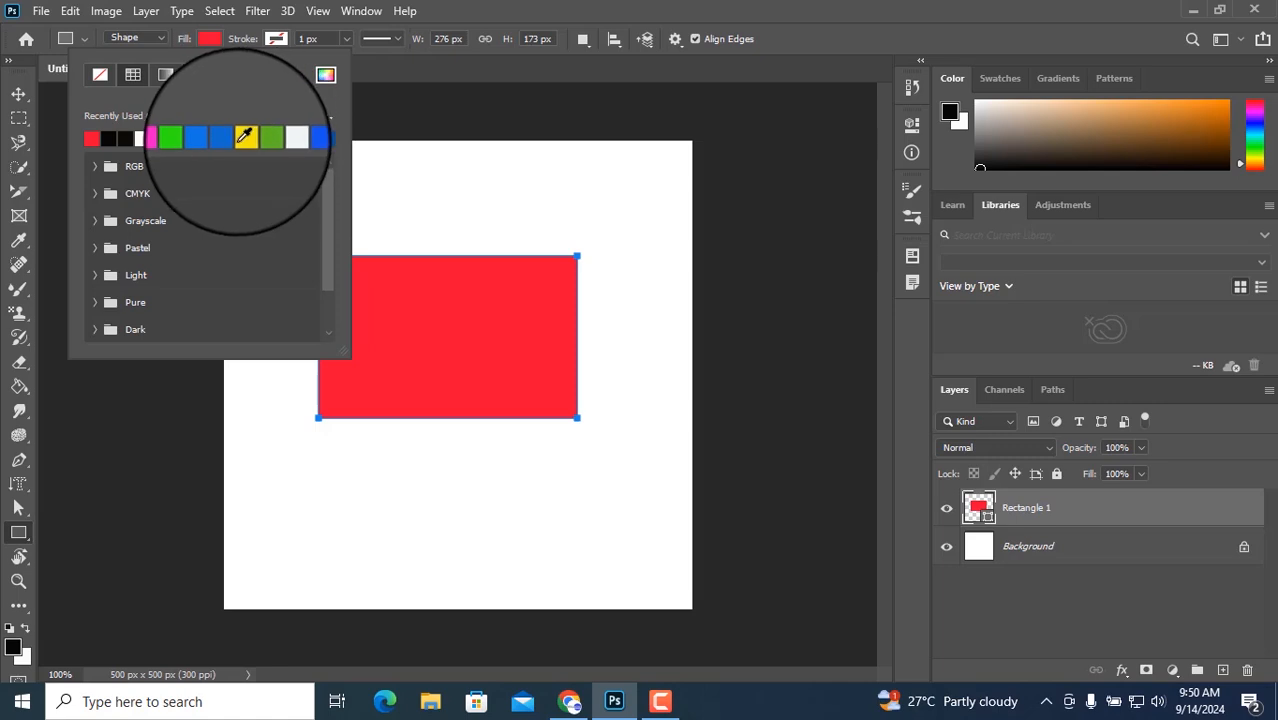
left_click(245, 136)
left_click(241, 136)
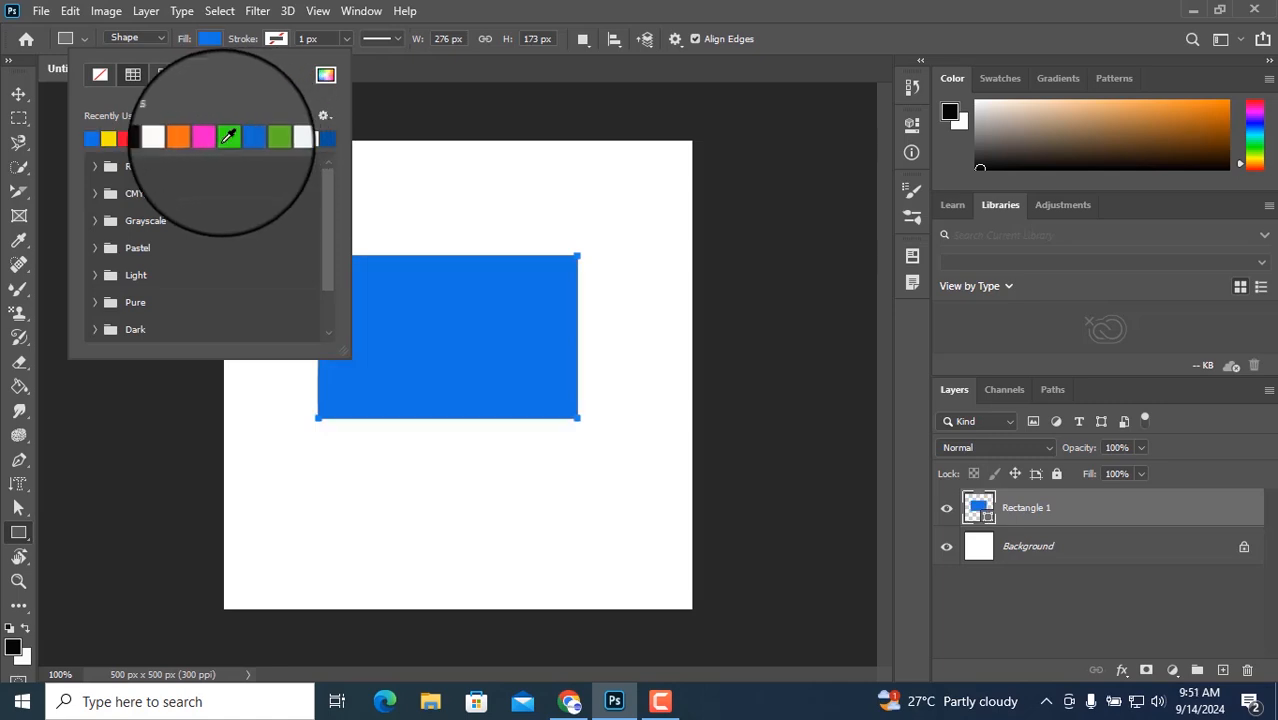
left_click(212, 137)
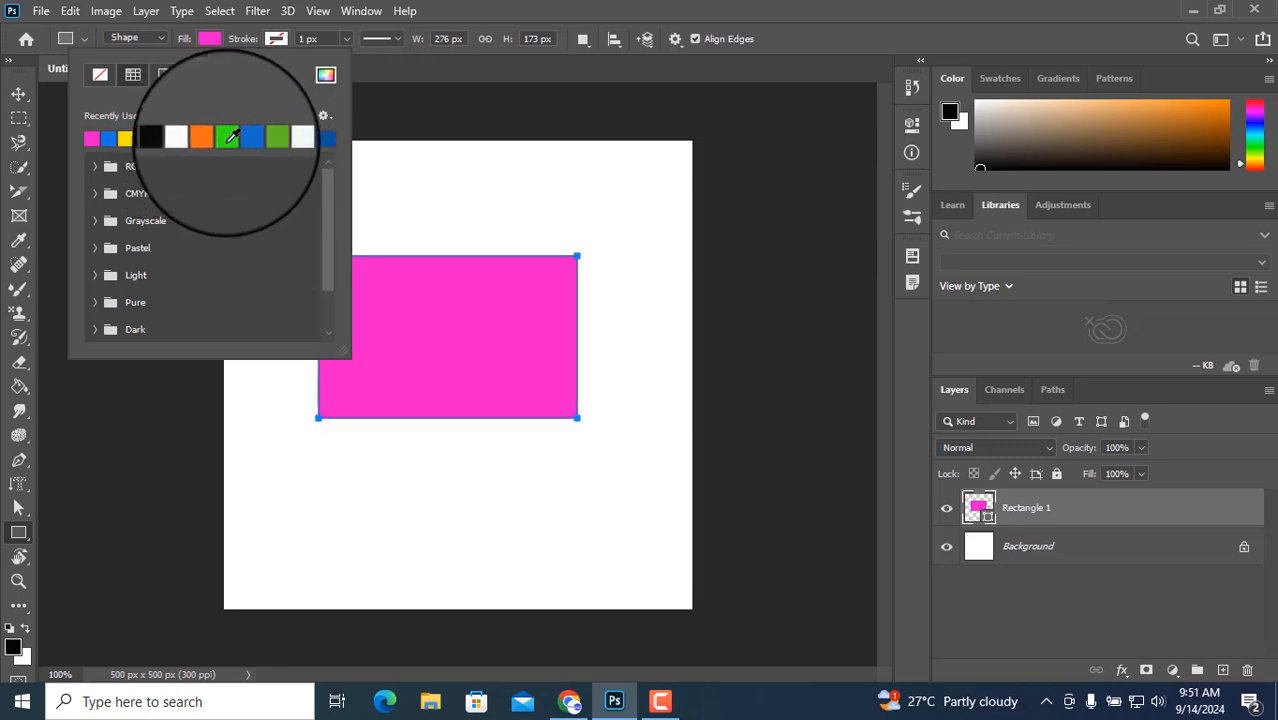
left_click(313, 137)
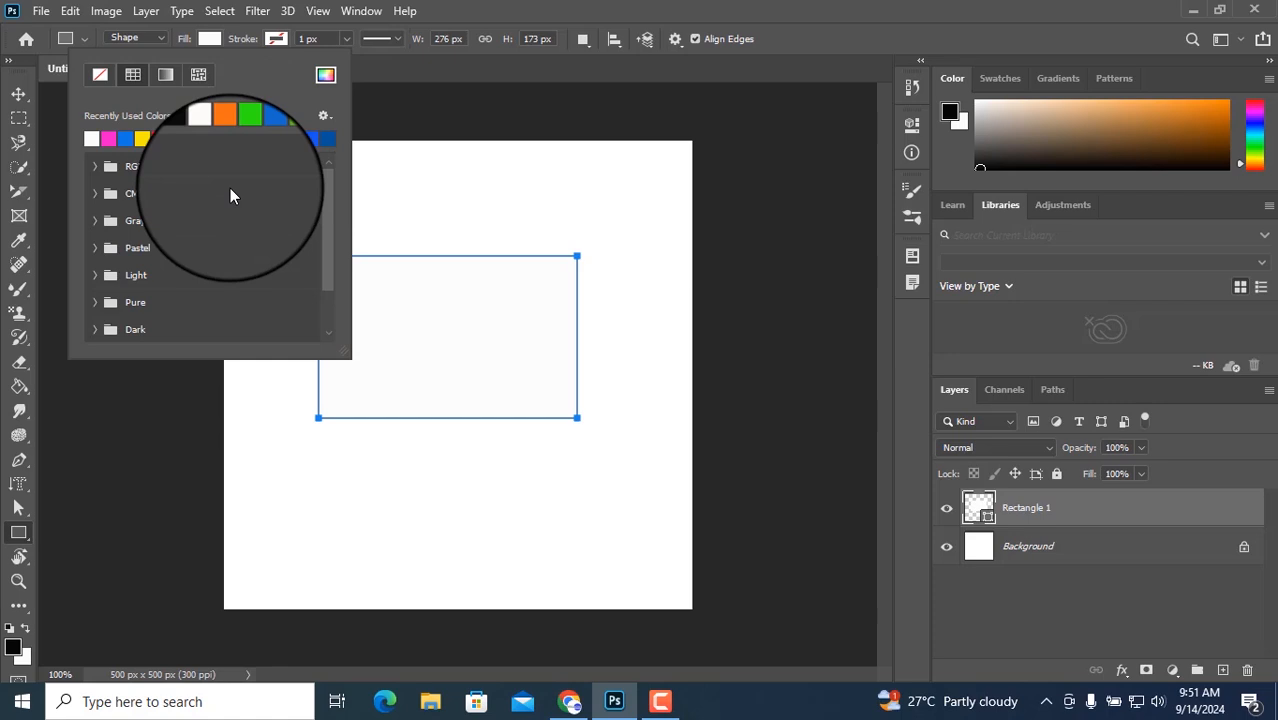
left_click(228, 137)
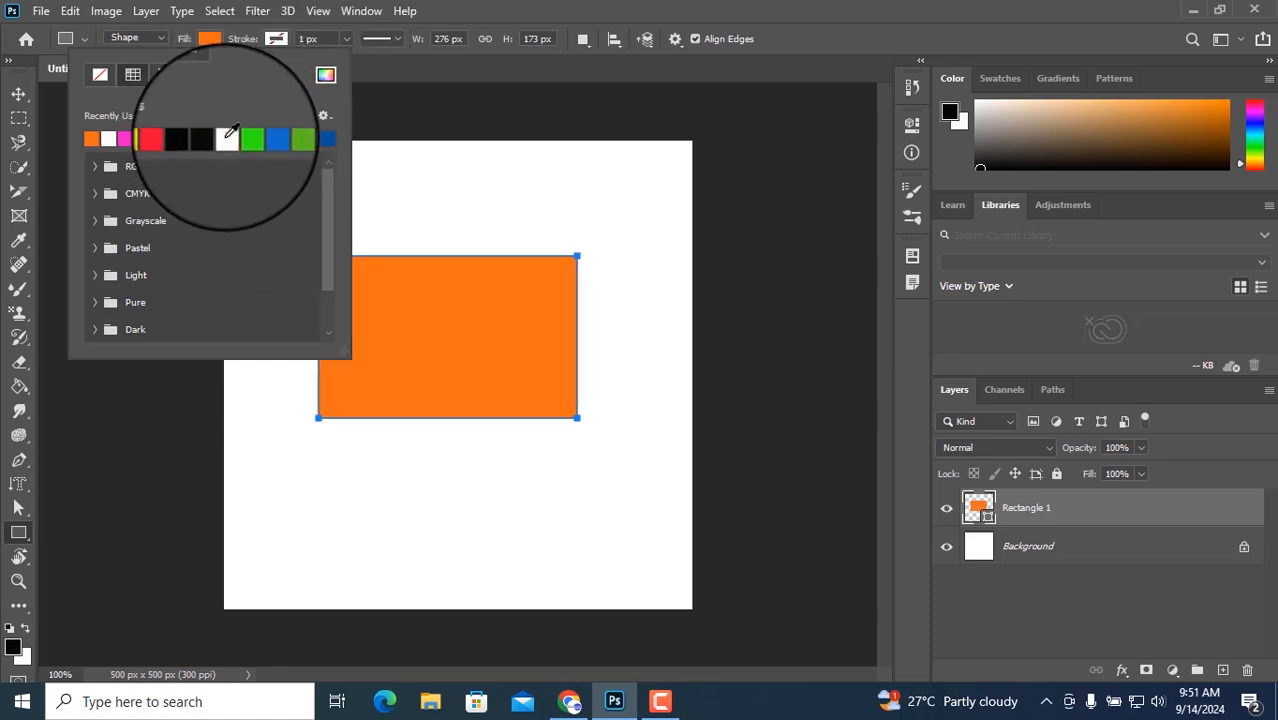
Step: Give the orange rectangle a blue stroke about 10.14 px wide
left_click(277, 41)
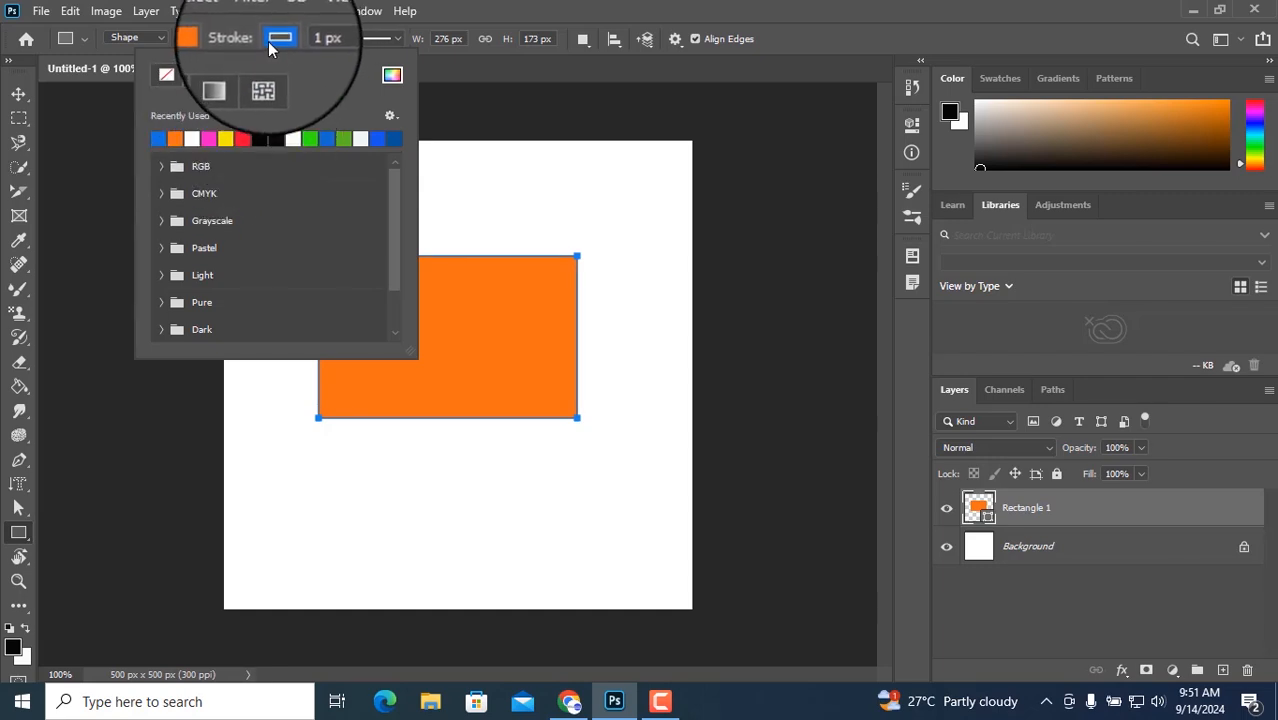
left_click(346, 40)
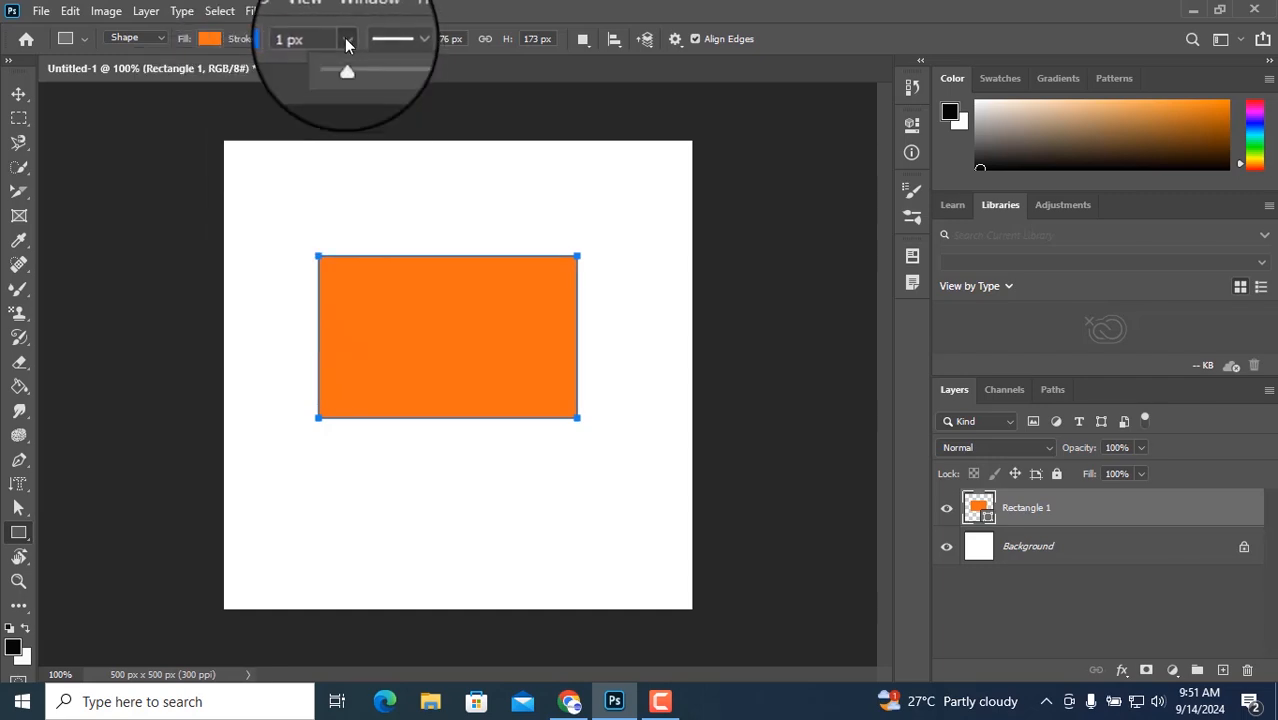
left_click_drag(345, 58, 346, 62)
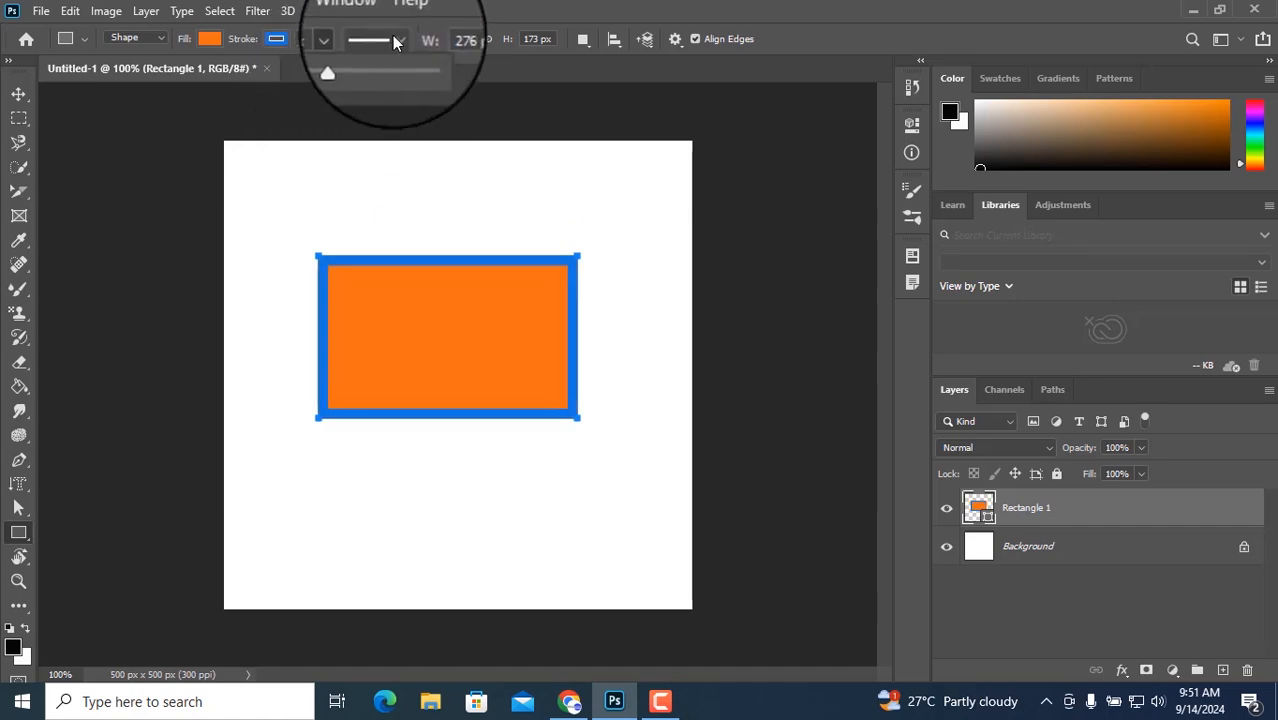
Step: Try a dashed line for the rectangle's stroke, settle on the dotted style, and view its detailed stroke options without changing them
left_click(395, 40)
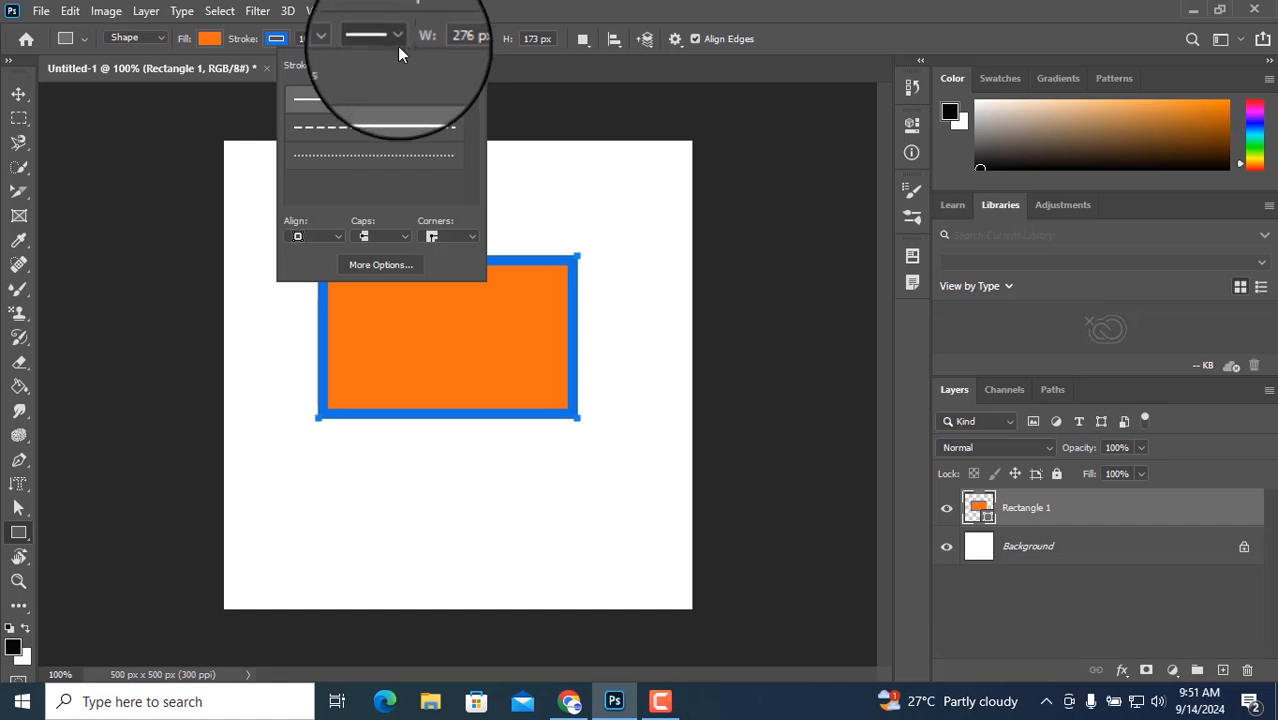
left_click(370, 127)
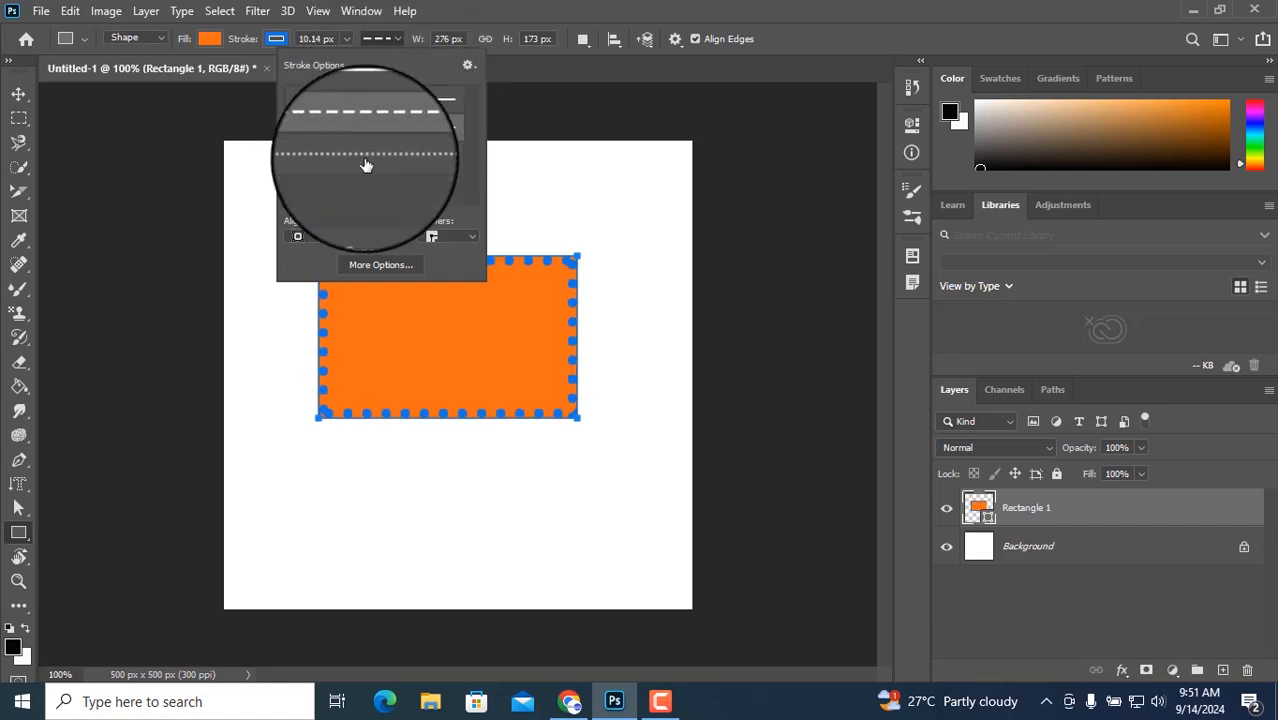
left_click(366, 165)
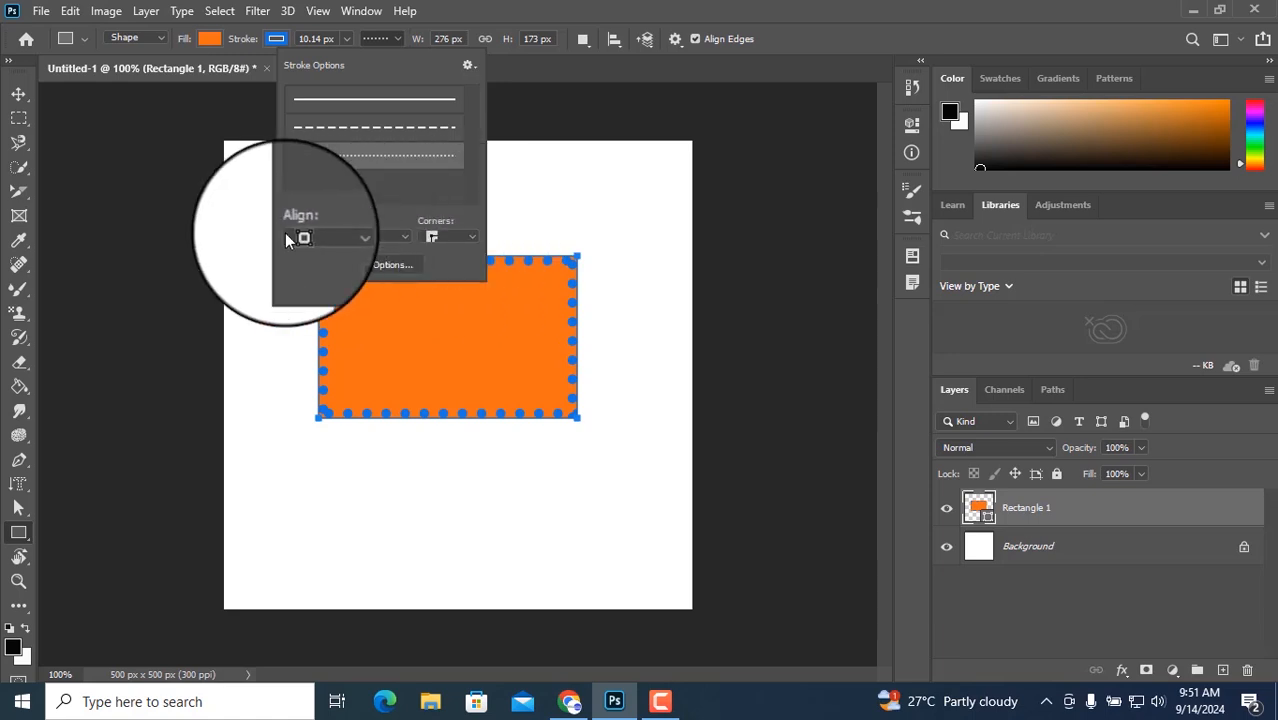
left_click(386, 266)
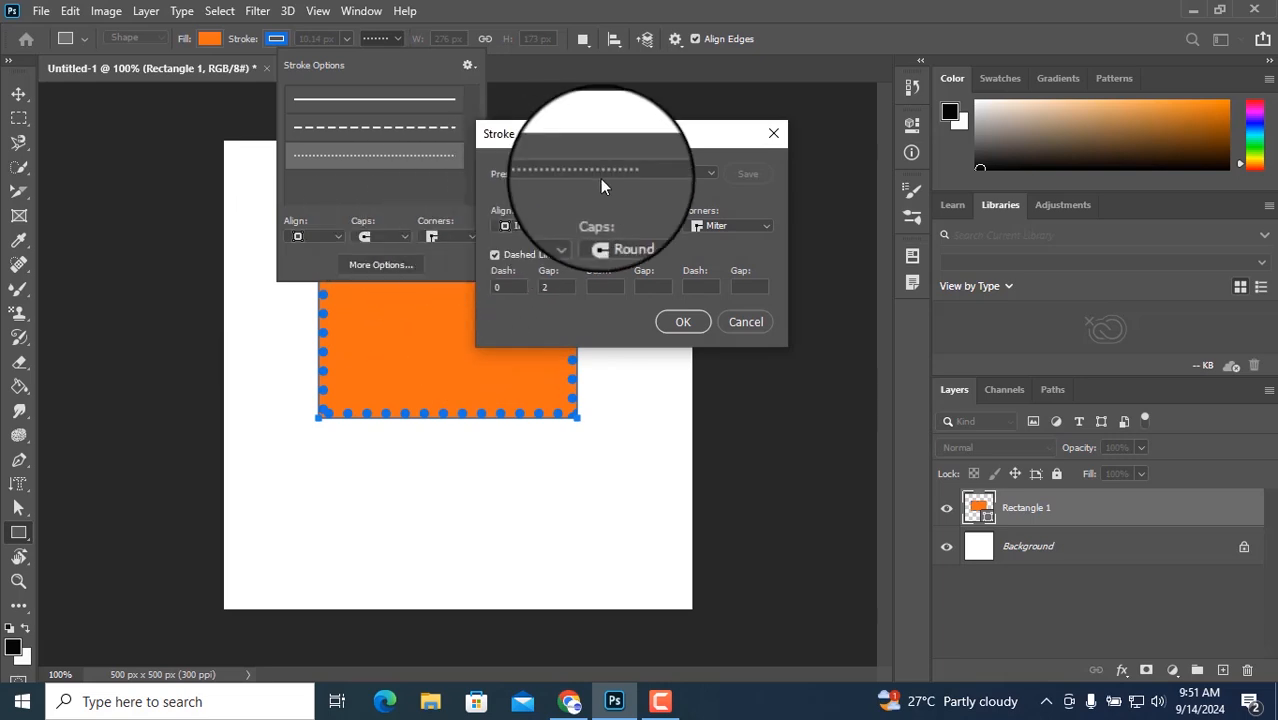
left_click(771, 142)
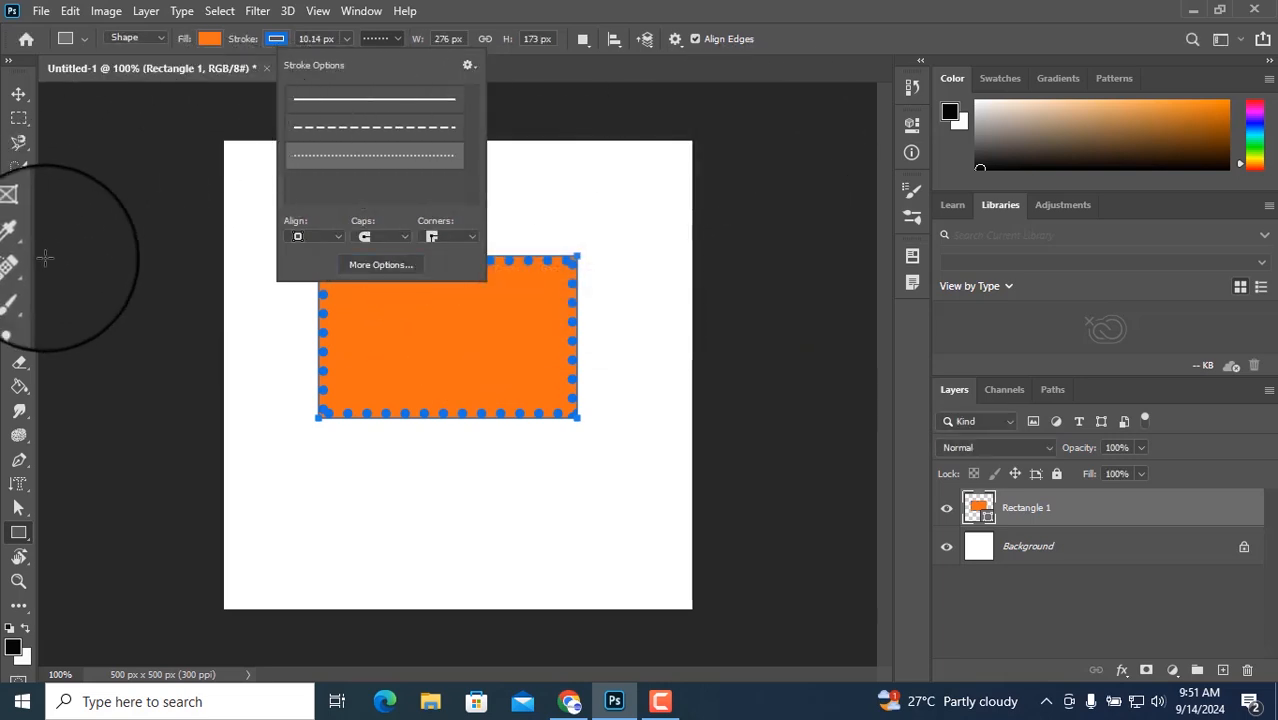
left_click(19, 93)
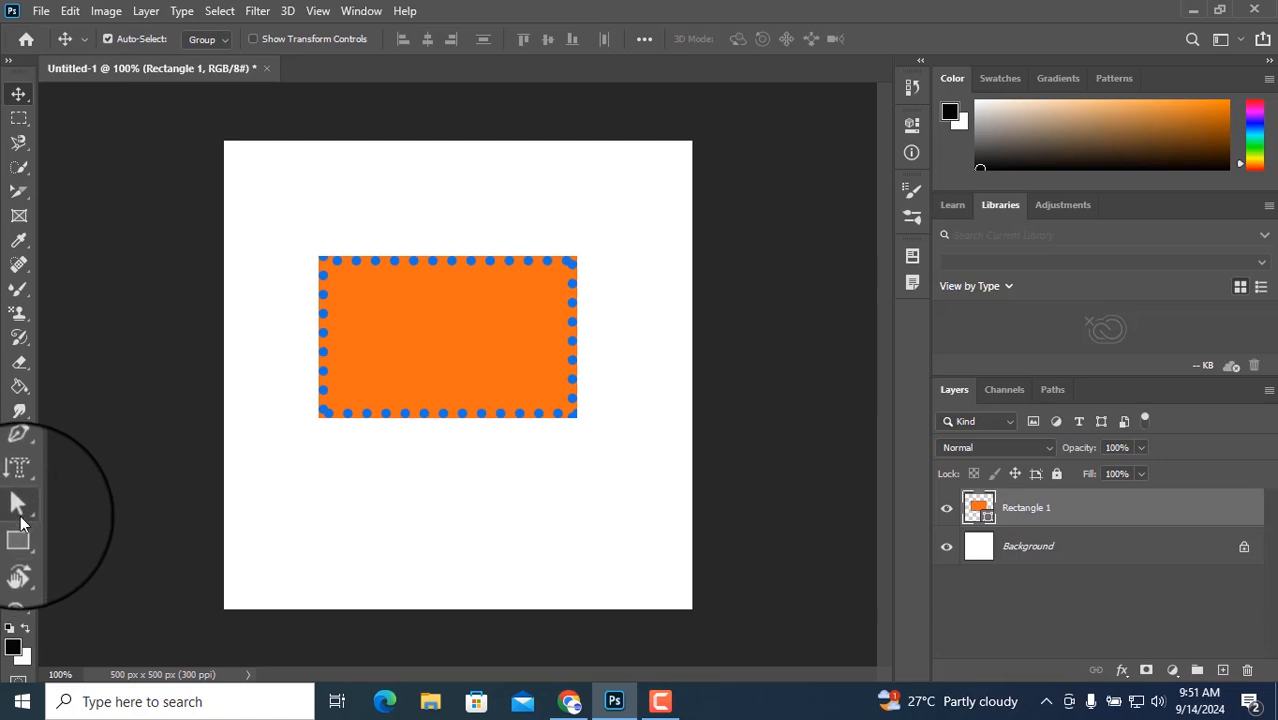
Step: Hide the orange rectangle and draw a rounded rectangle about 298 by 170 px with a 10 px corner radius on a new layer
left_click(18, 535)
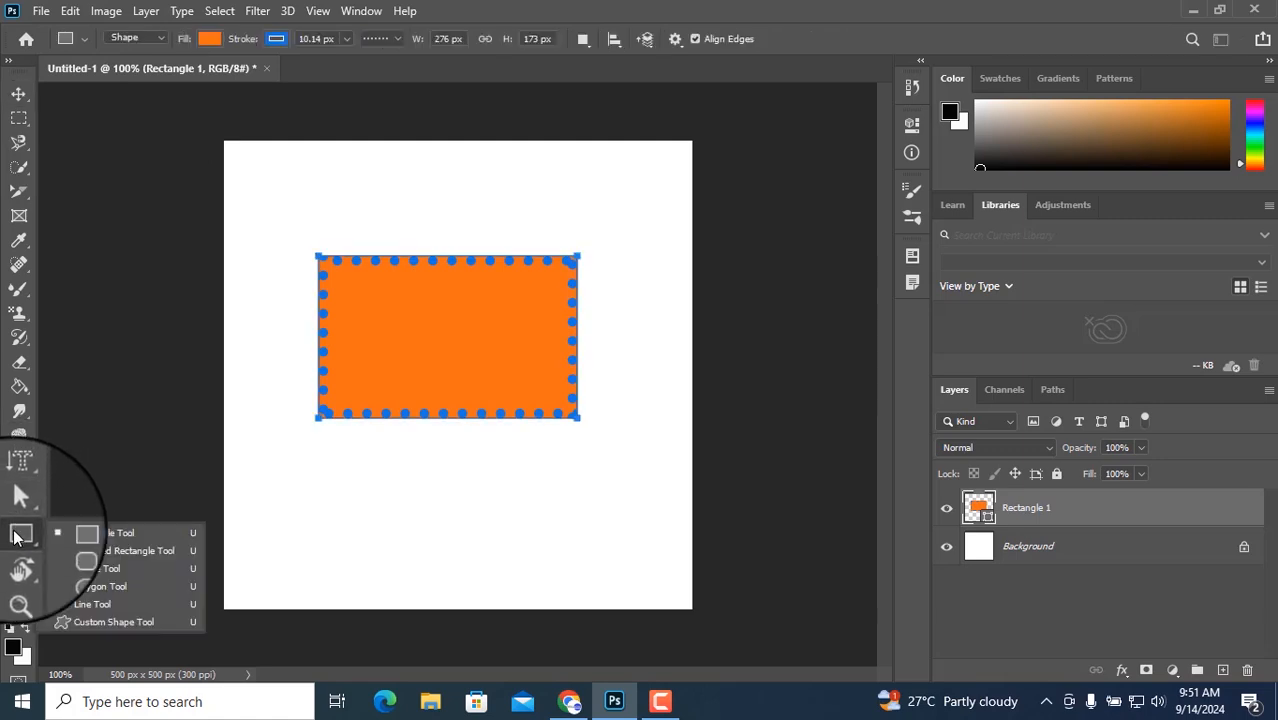
left_click(152, 552)
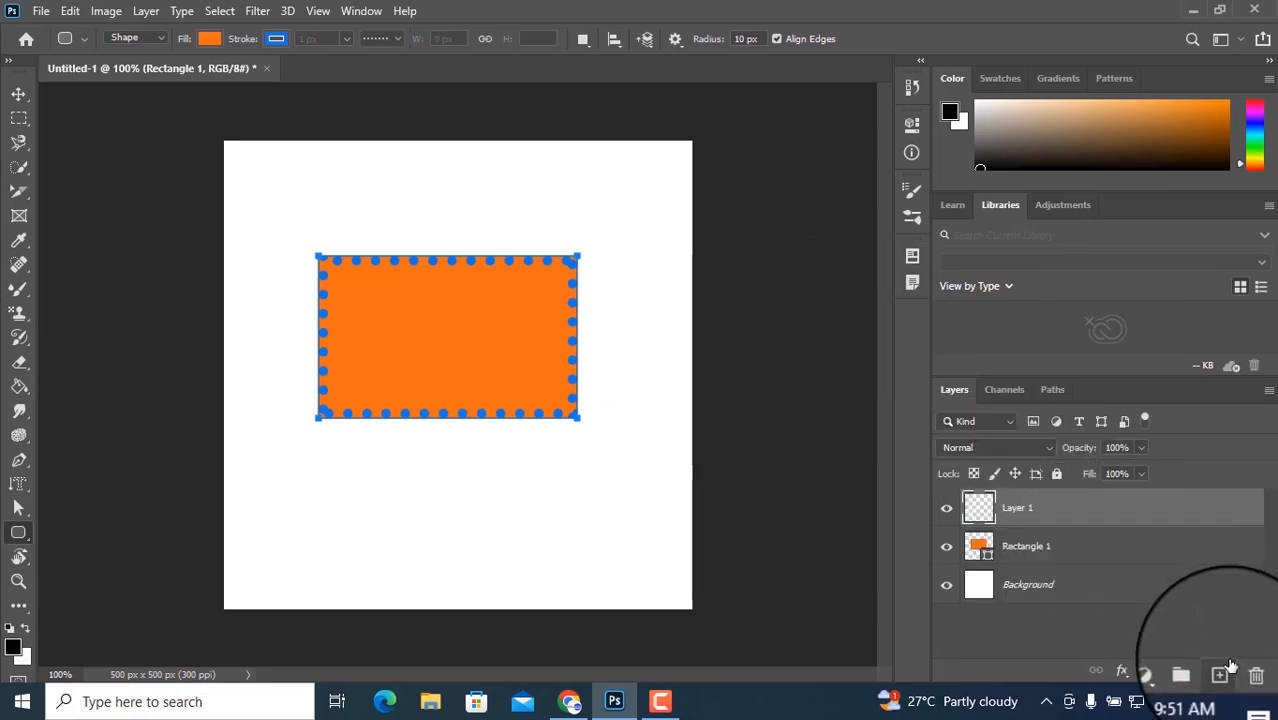
left_click(946, 553)
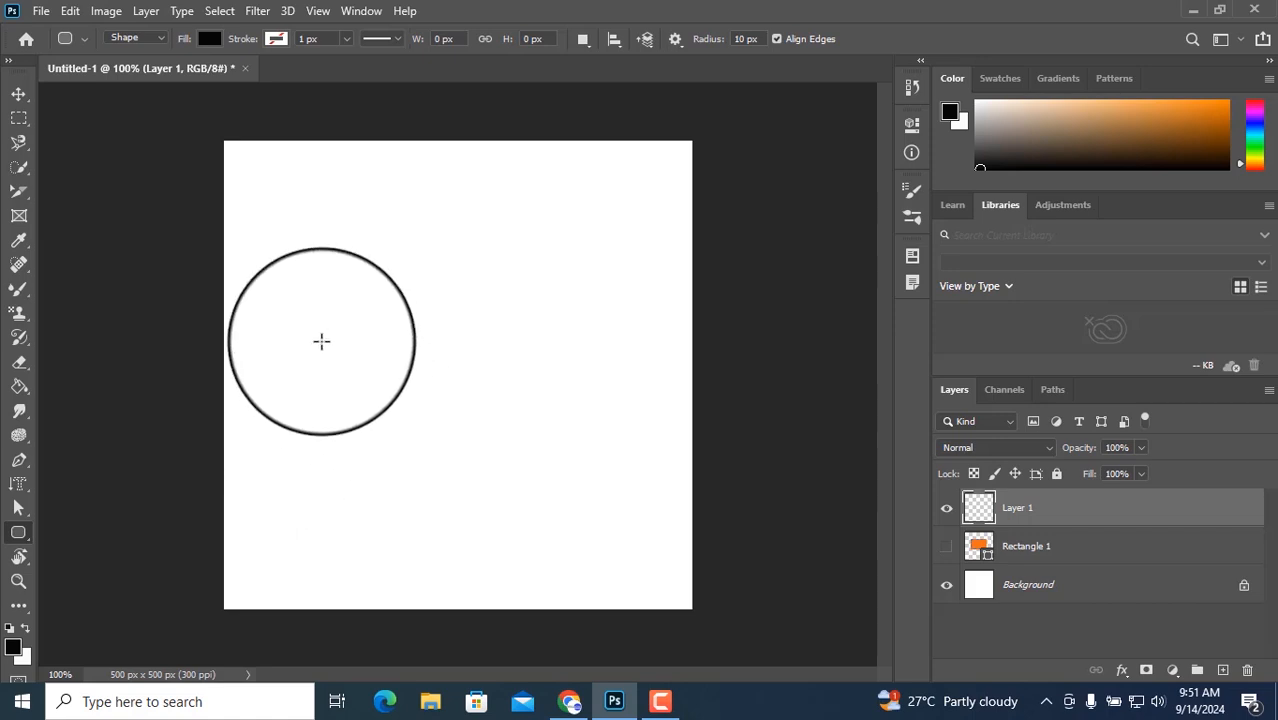
left_click_drag(313, 277, 591, 435)
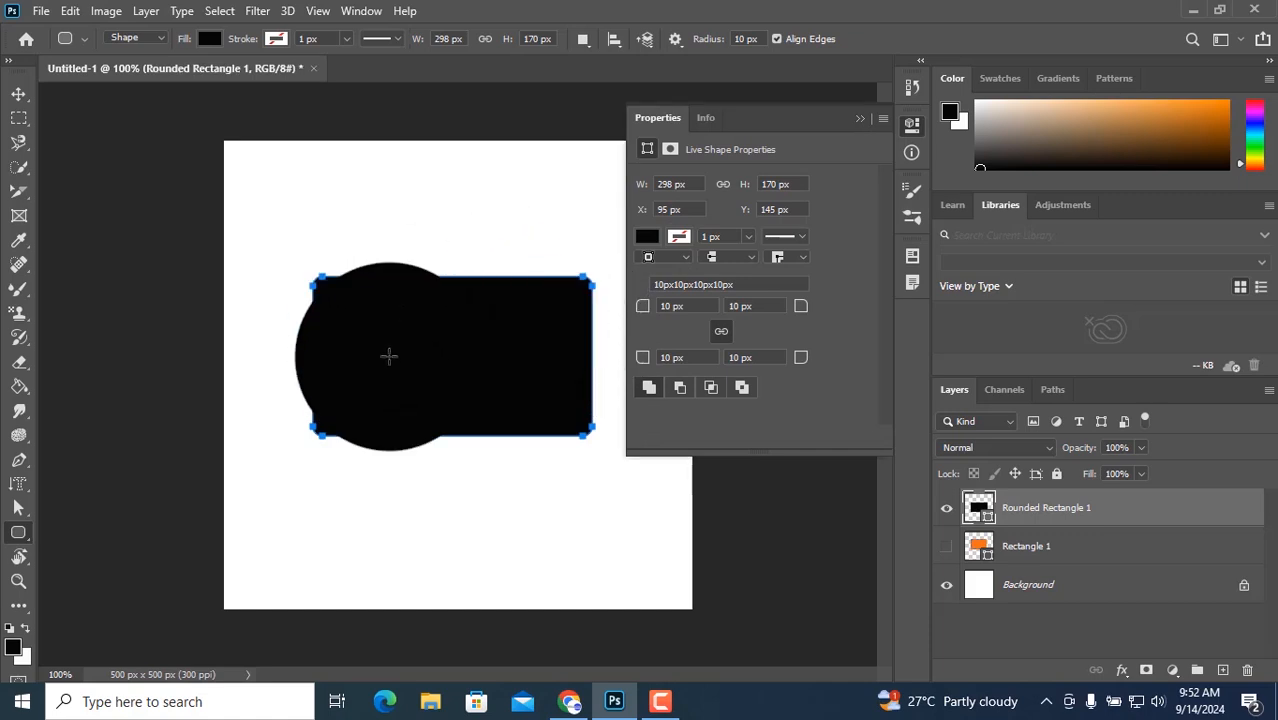
Step: Fill the rounded rectangle with red and give it a green stroke about 12.87 px wide
left_click(208, 40)
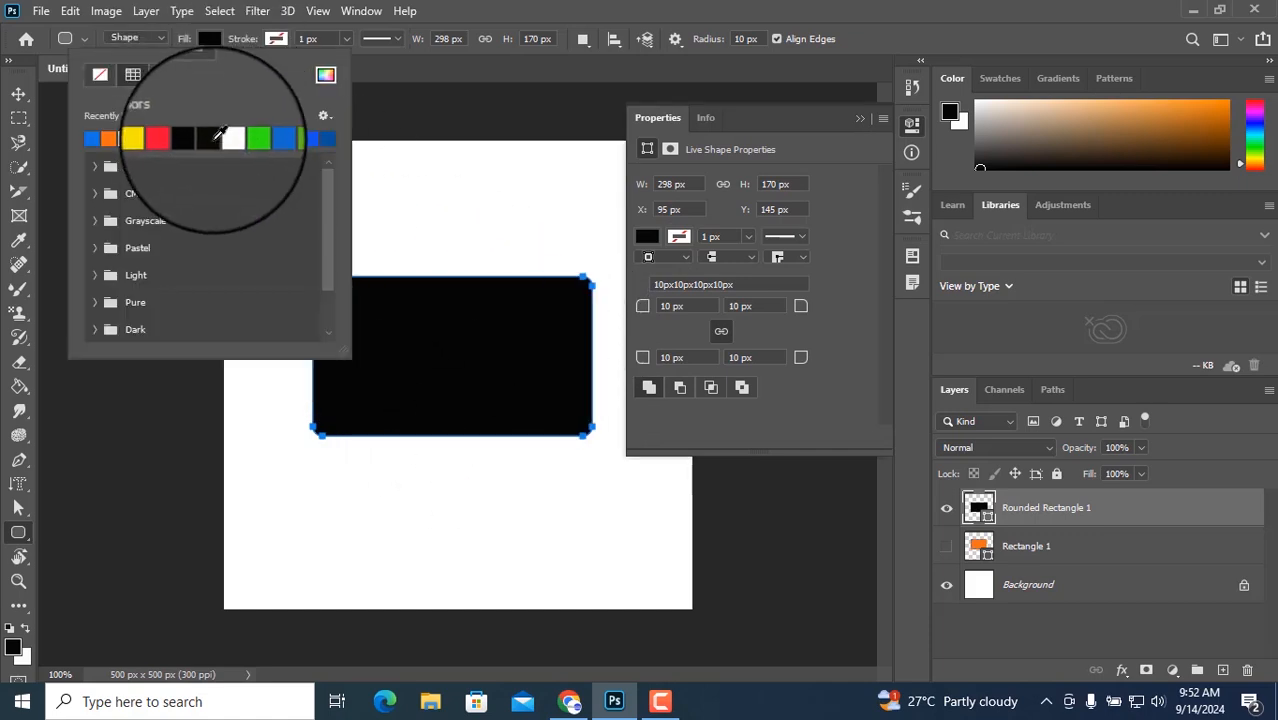
left_click(177, 138)
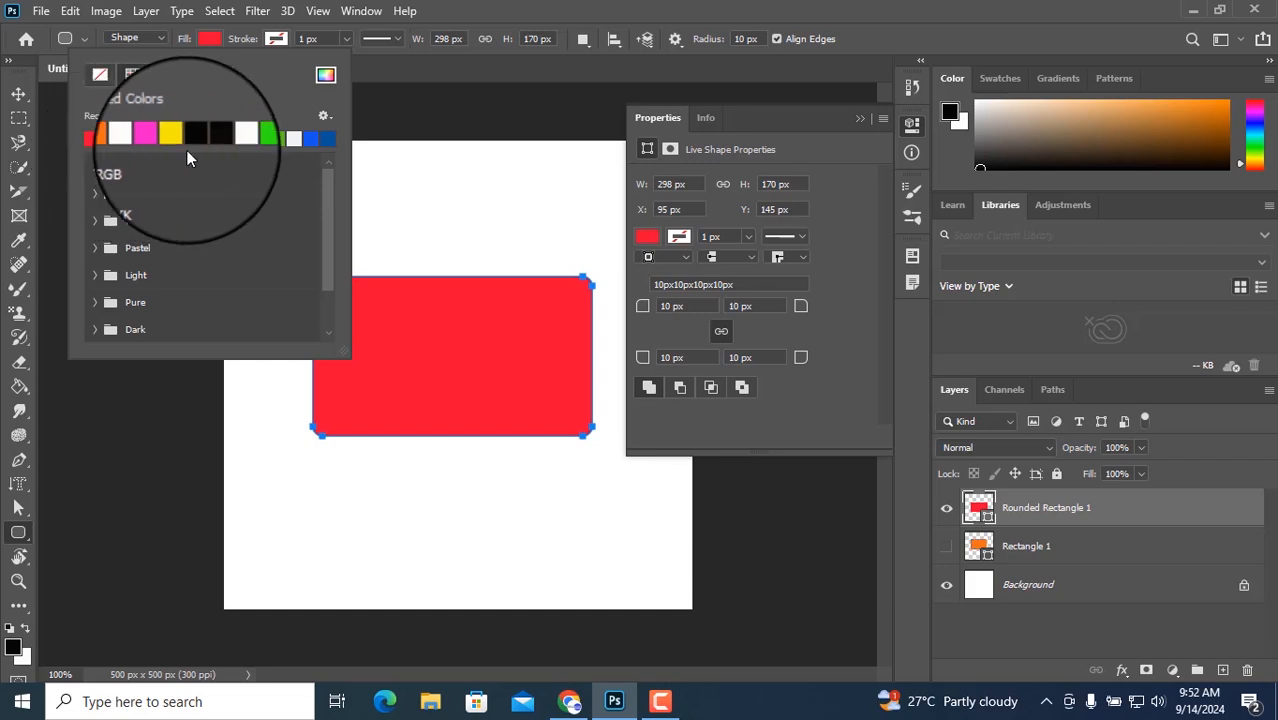
left_click(277, 40)
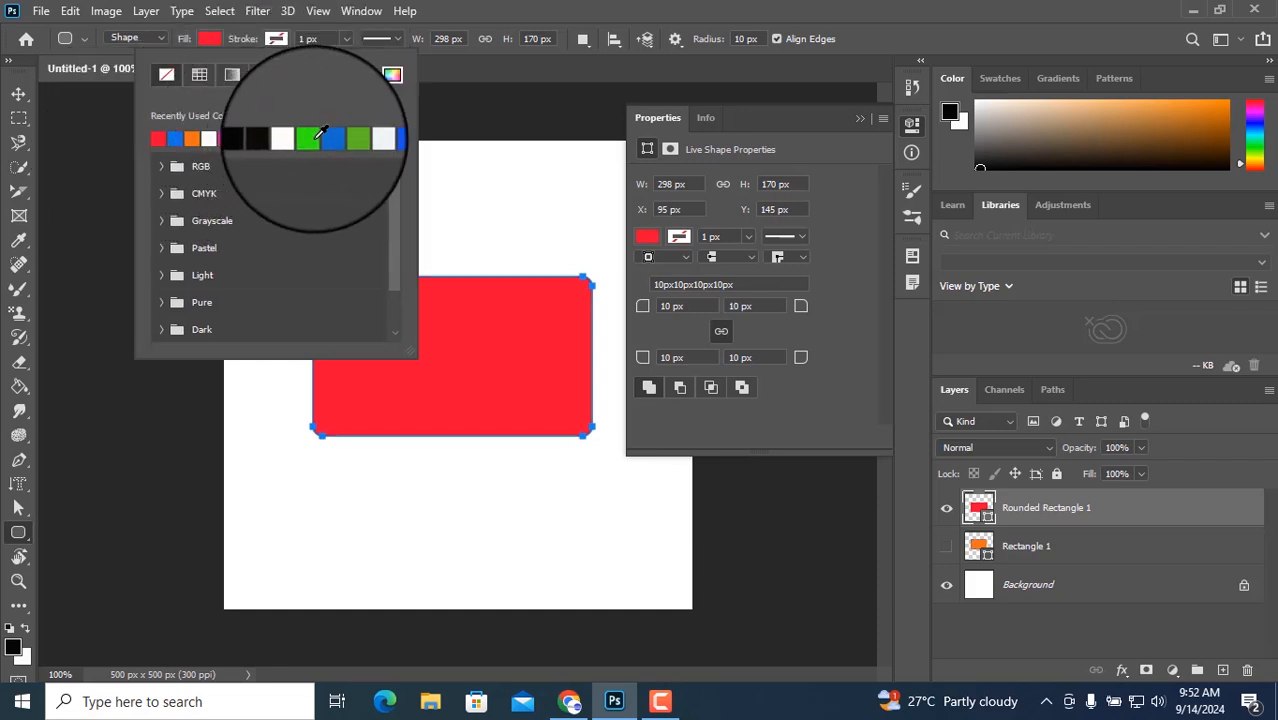
left_click(342, 42)
left_click_drag(334, 57, 350, 63)
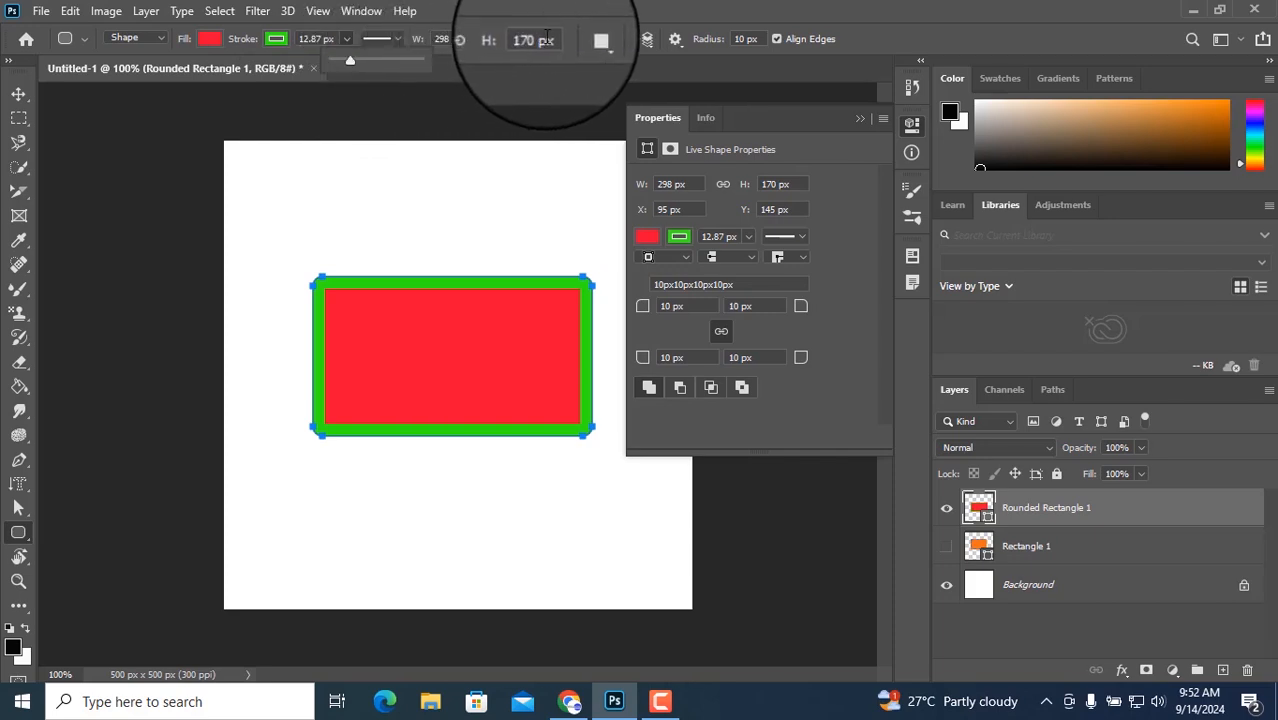
Step: Examine the path alignment and edge alignment options available for the rounded rectangle
left_click(614, 41)
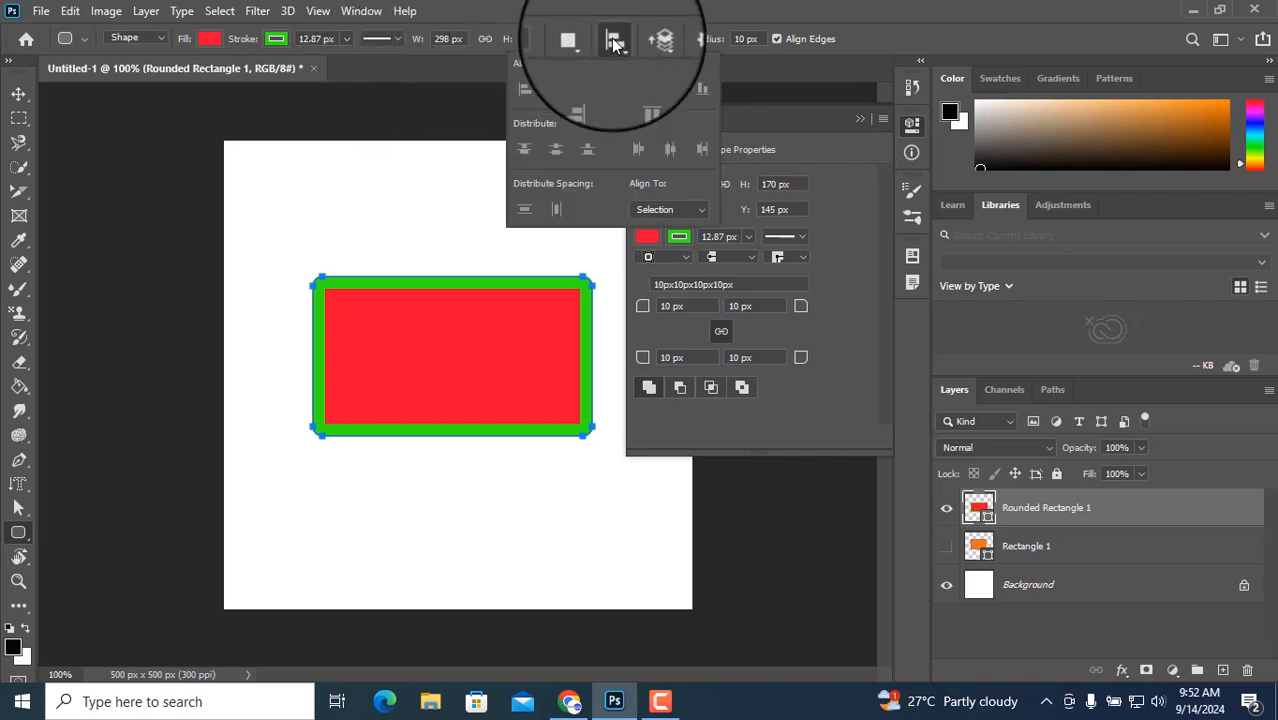
left_click(614, 41)
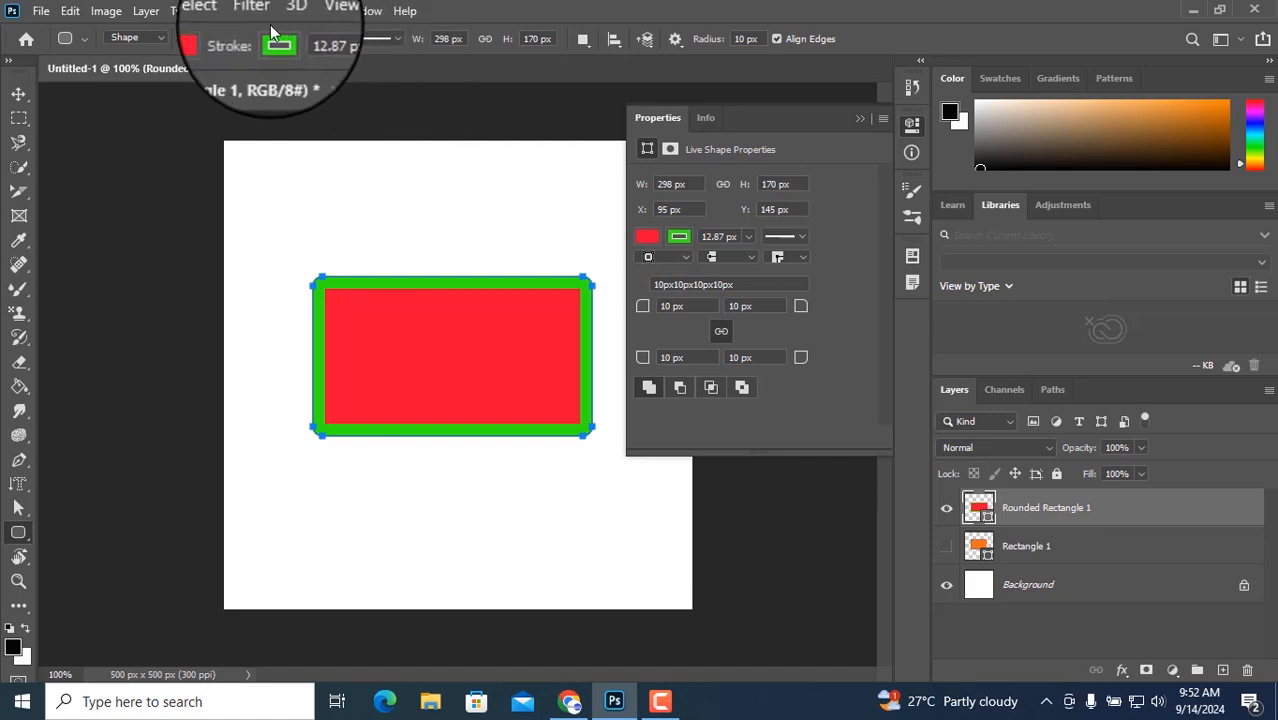
left_click(777, 39)
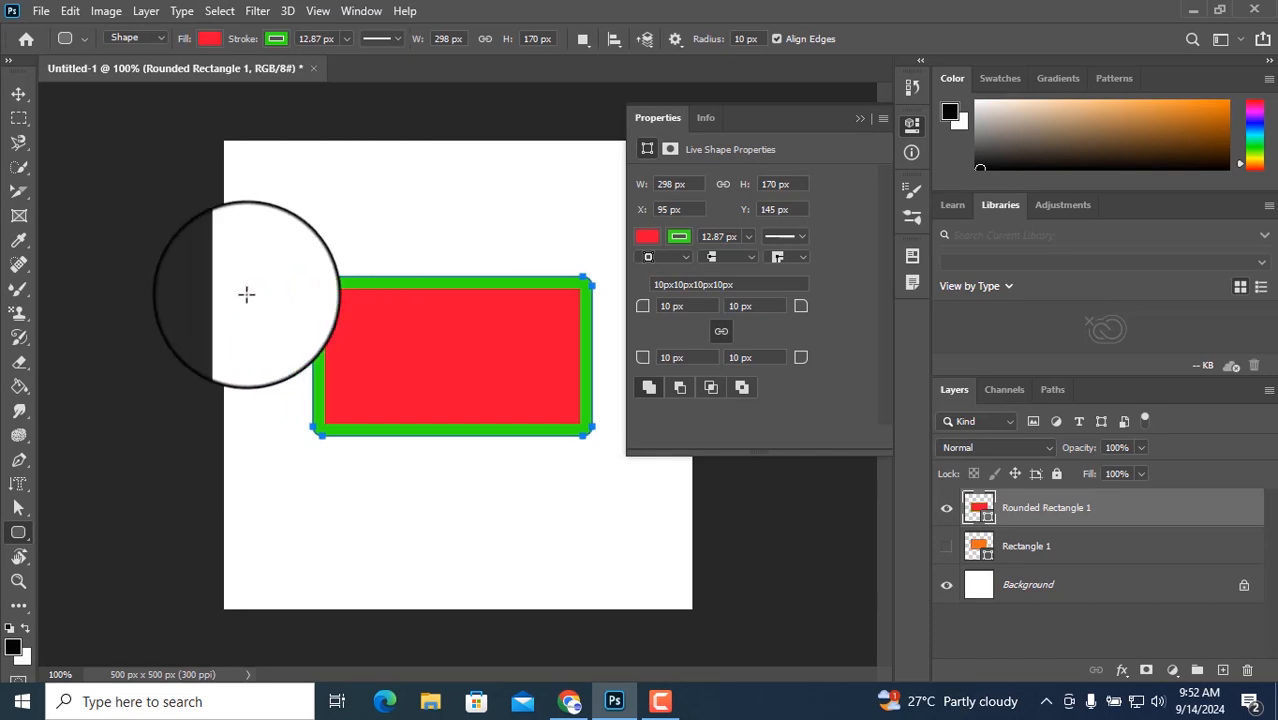
Step: Add a new empty layer above the rounded rectangle and hide the rounded rectangle's layer
left_click(859, 119)
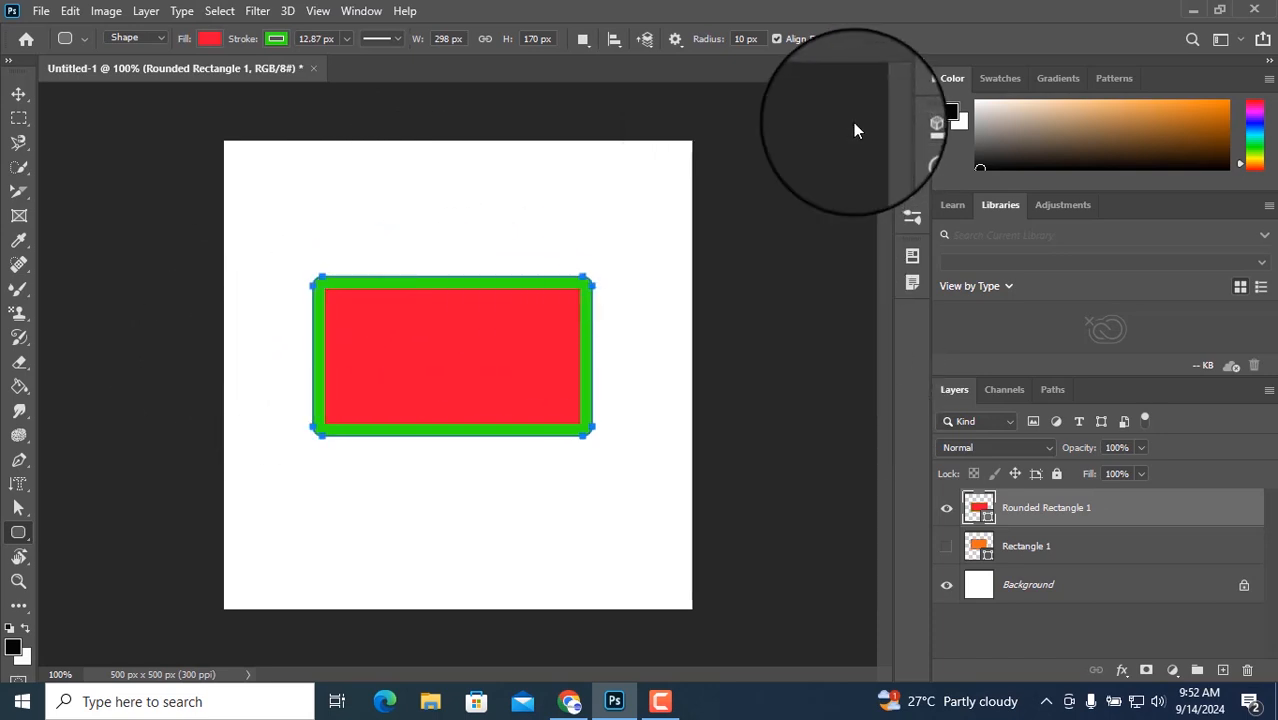
left_click(1220, 671)
left_click(946, 546)
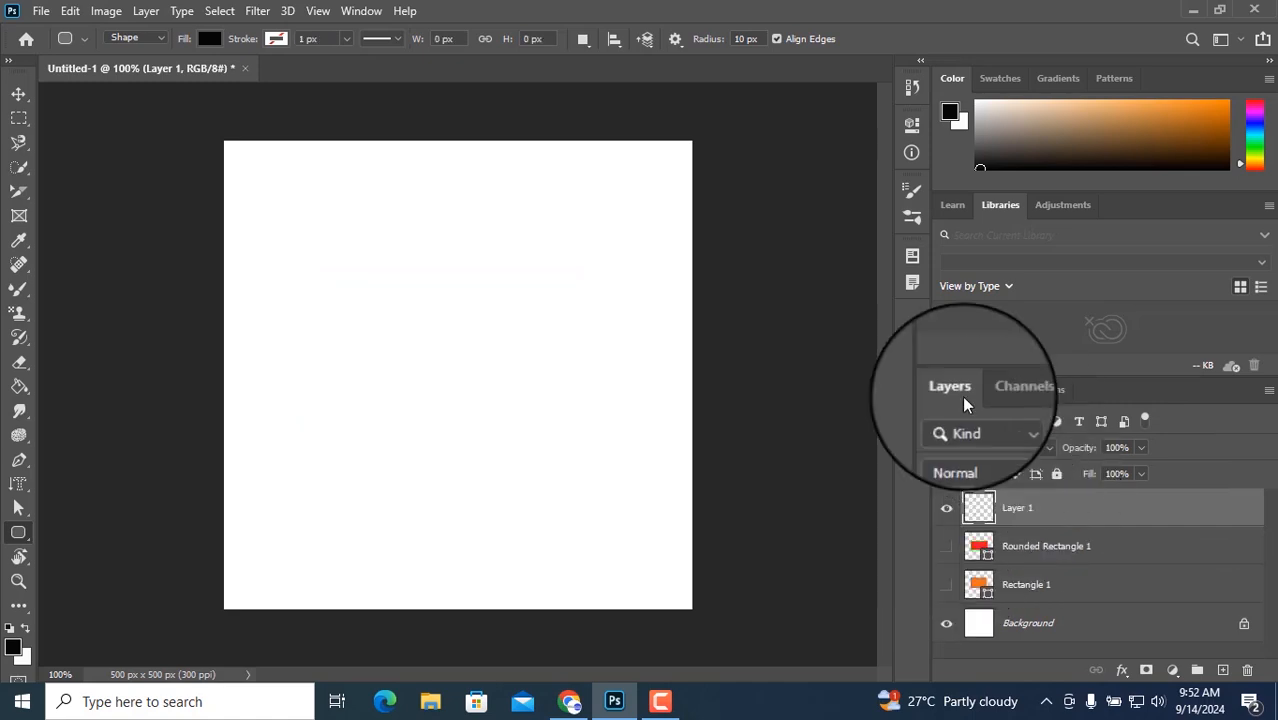
Step: Draw an ellipse about 212 by 193 px near the middle of the canvas and fill it with green
right_click(24, 536)
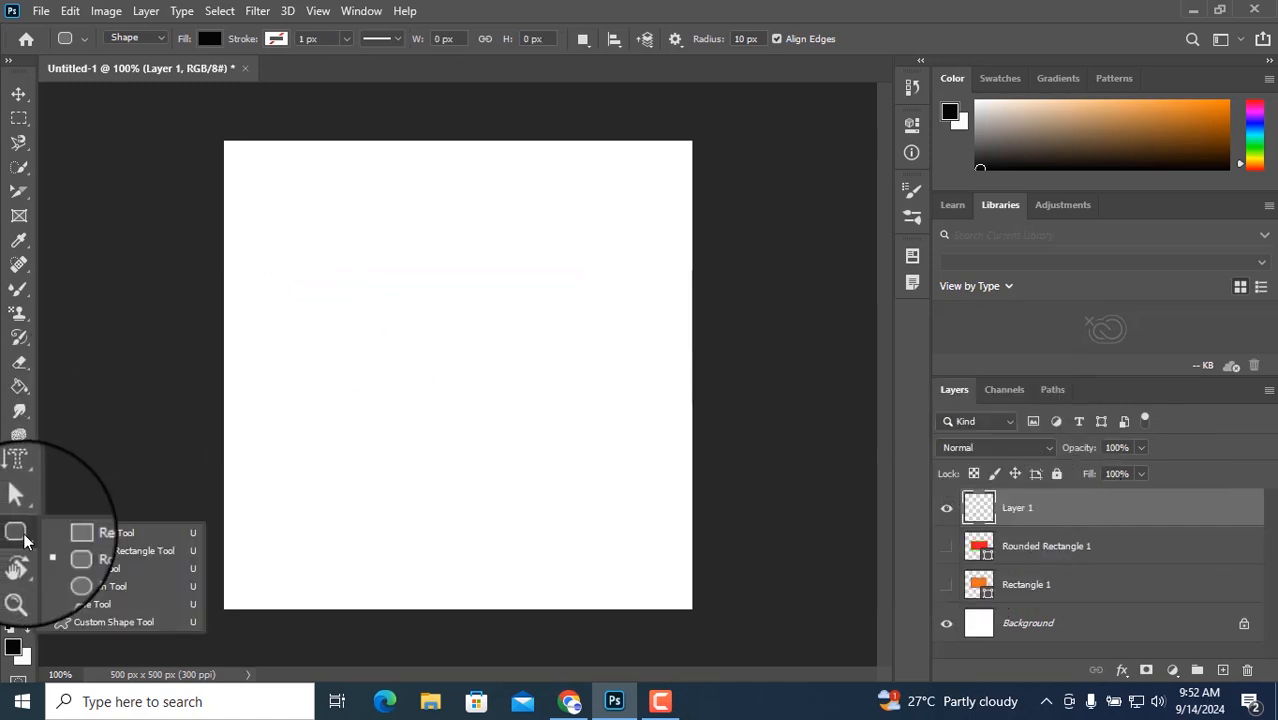
left_click(112, 569)
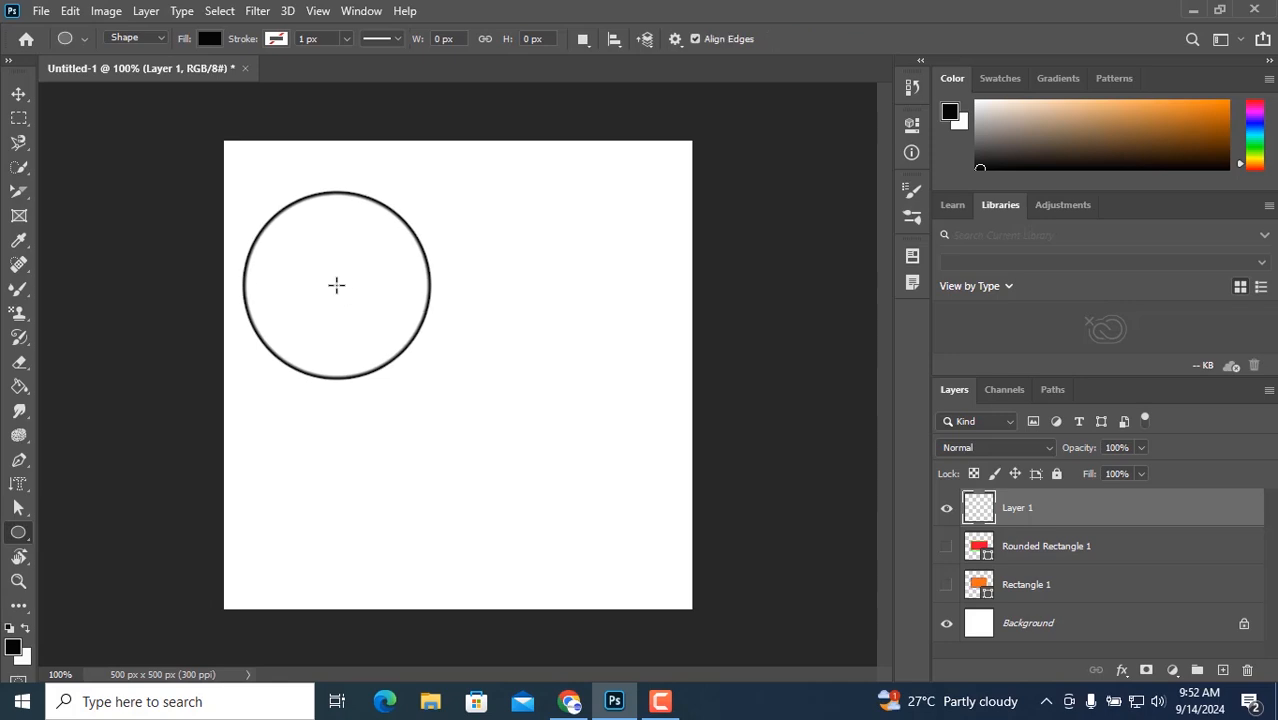
left_click_drag(336, 285, 534, 465)
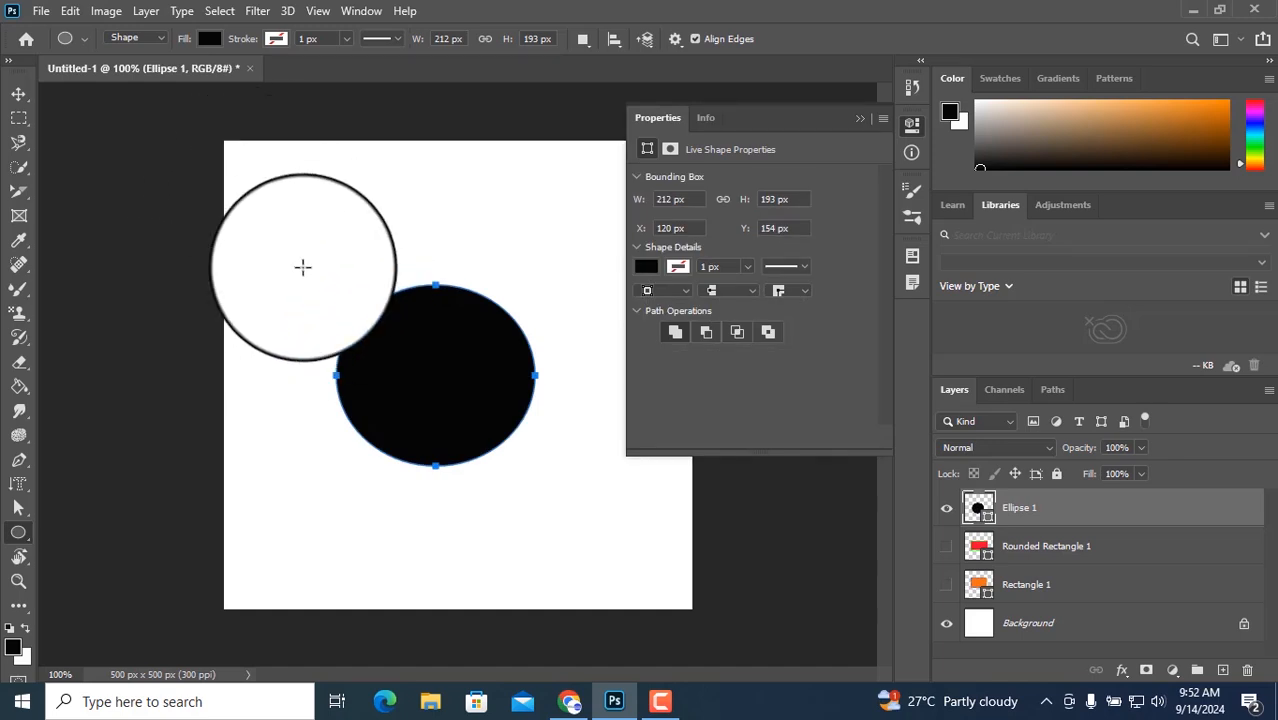
left_click(209, 42)
left_click(282, 137)
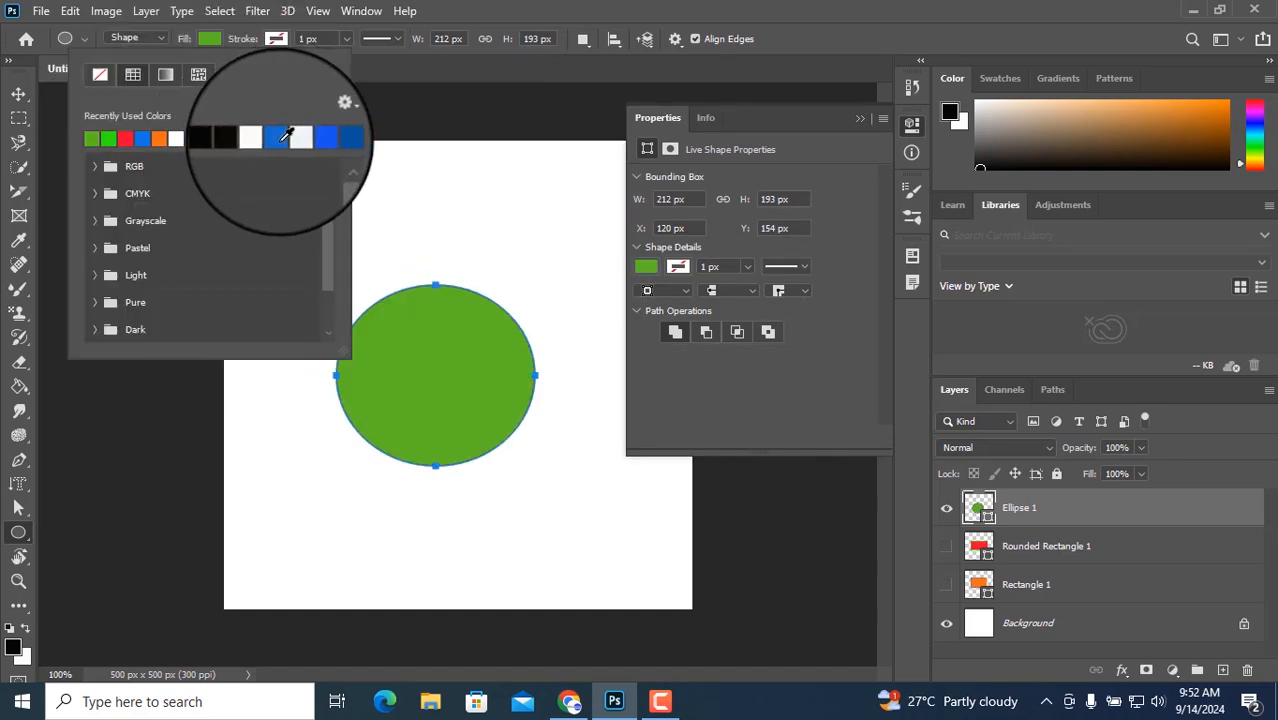
left_click(18, 94)
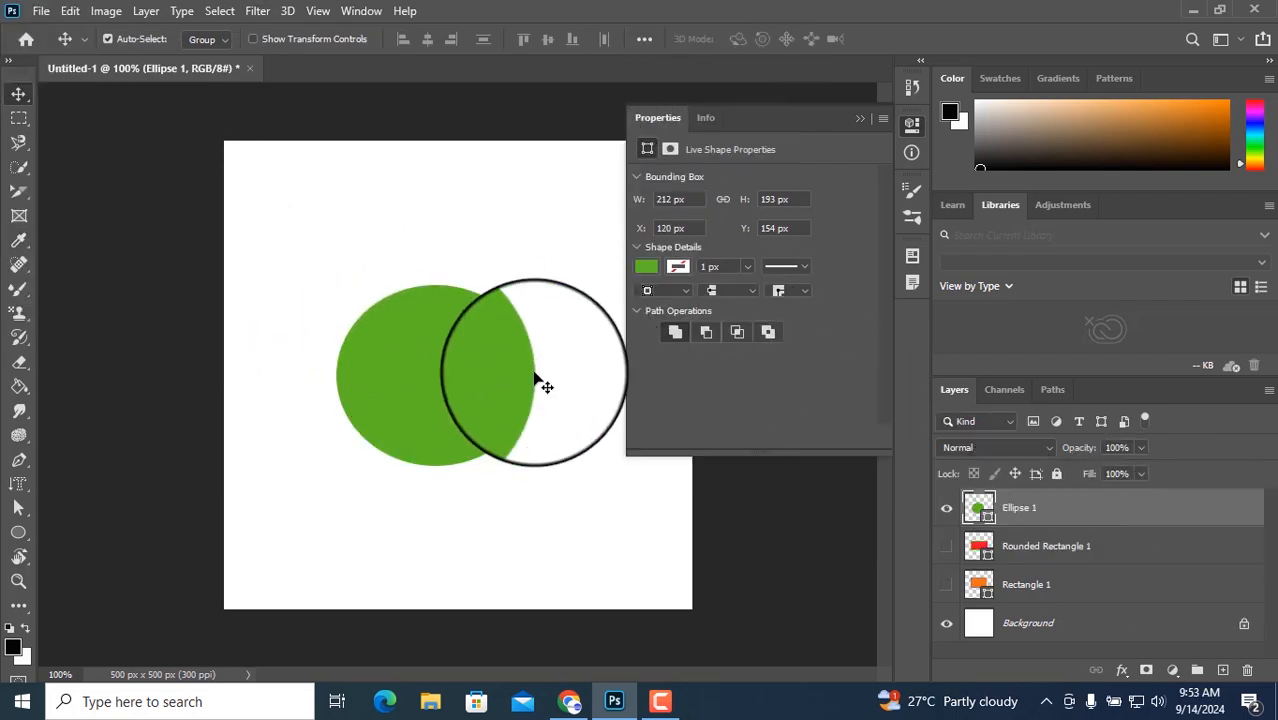
Step: Add a new layer, hide the ellipse and make an elliptical marquee selection about 224 by 210 px mid-canvas
left_click(1222, 670)
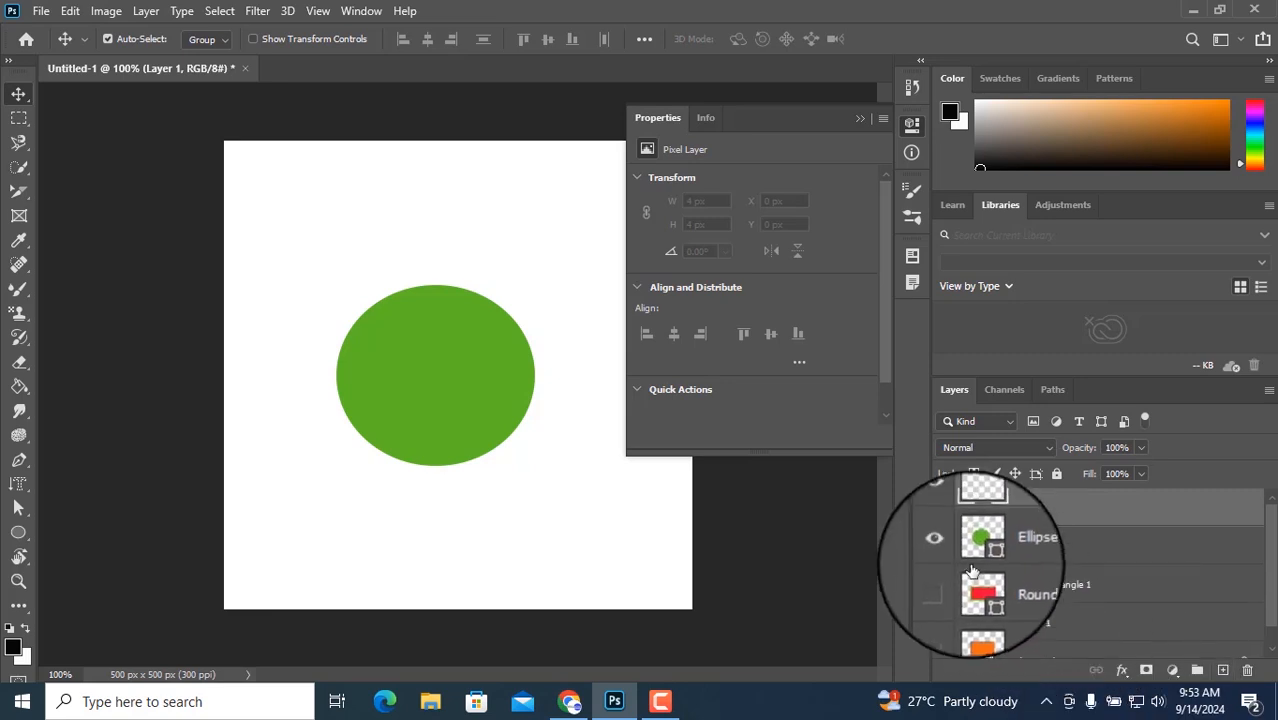
left_click(946, 546)
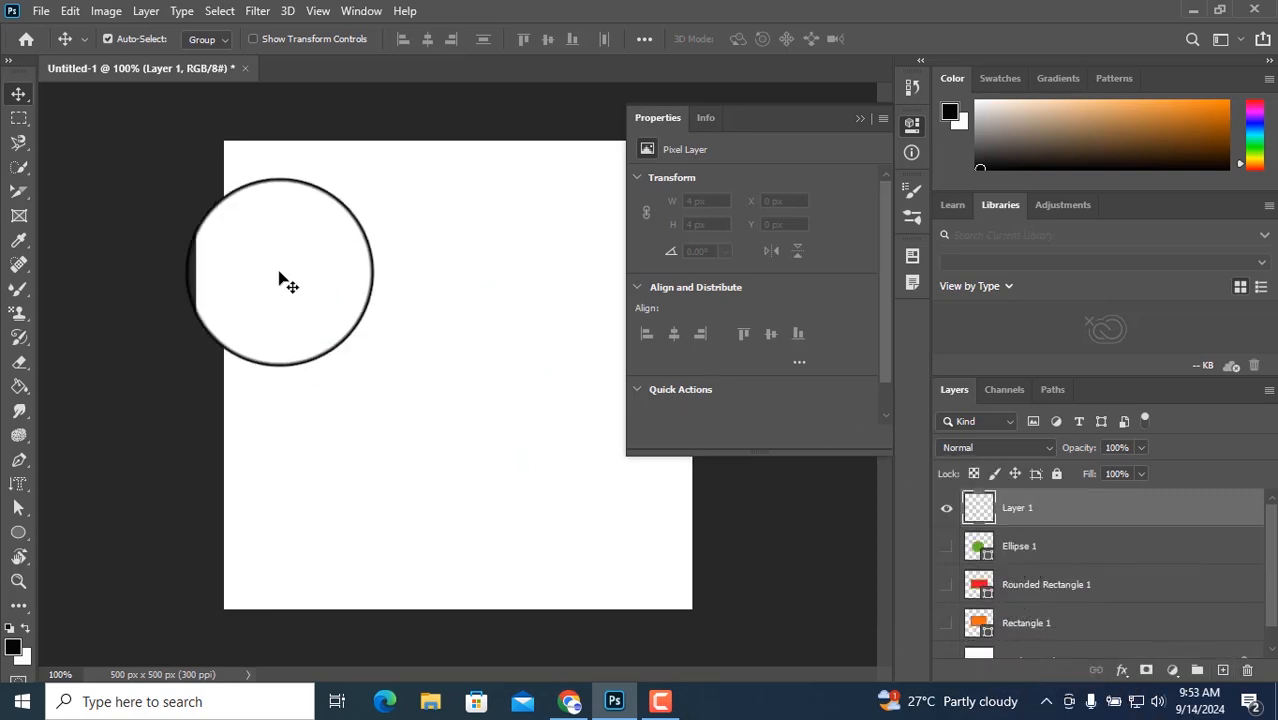
left_click(19, 117)
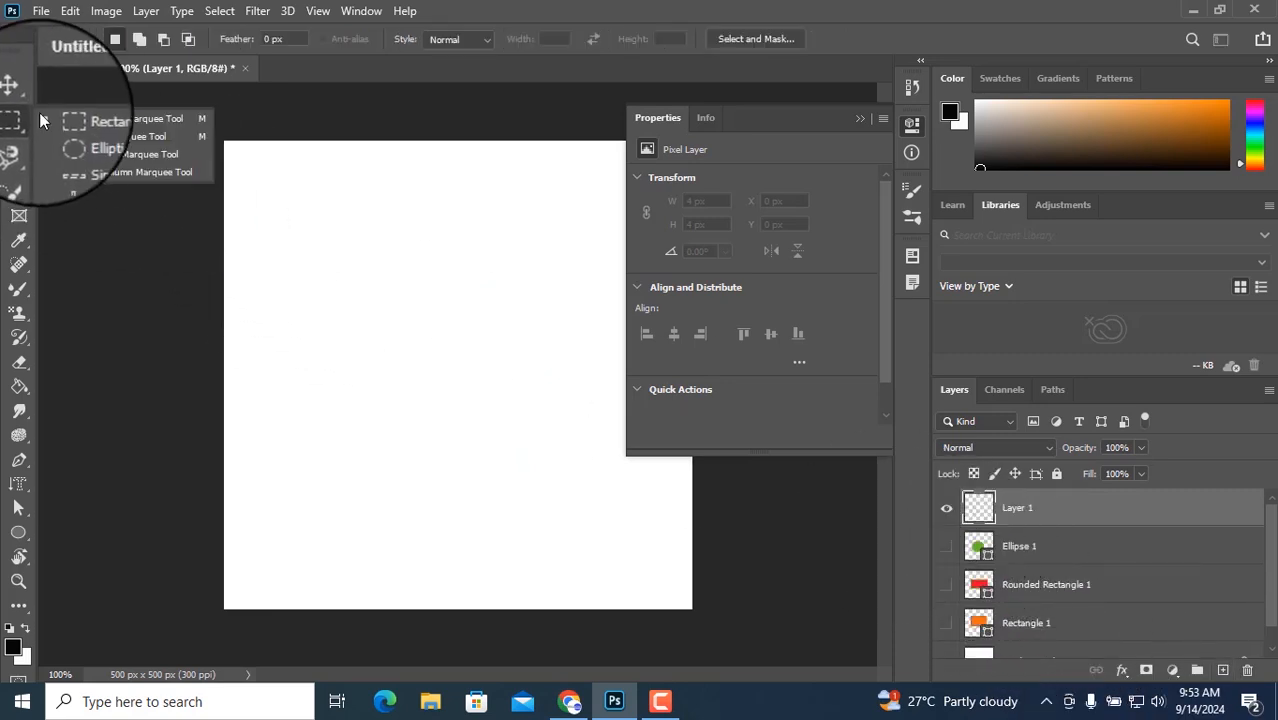
left_click(110, 137)
left_click_drag(352, 301, 543, 475)
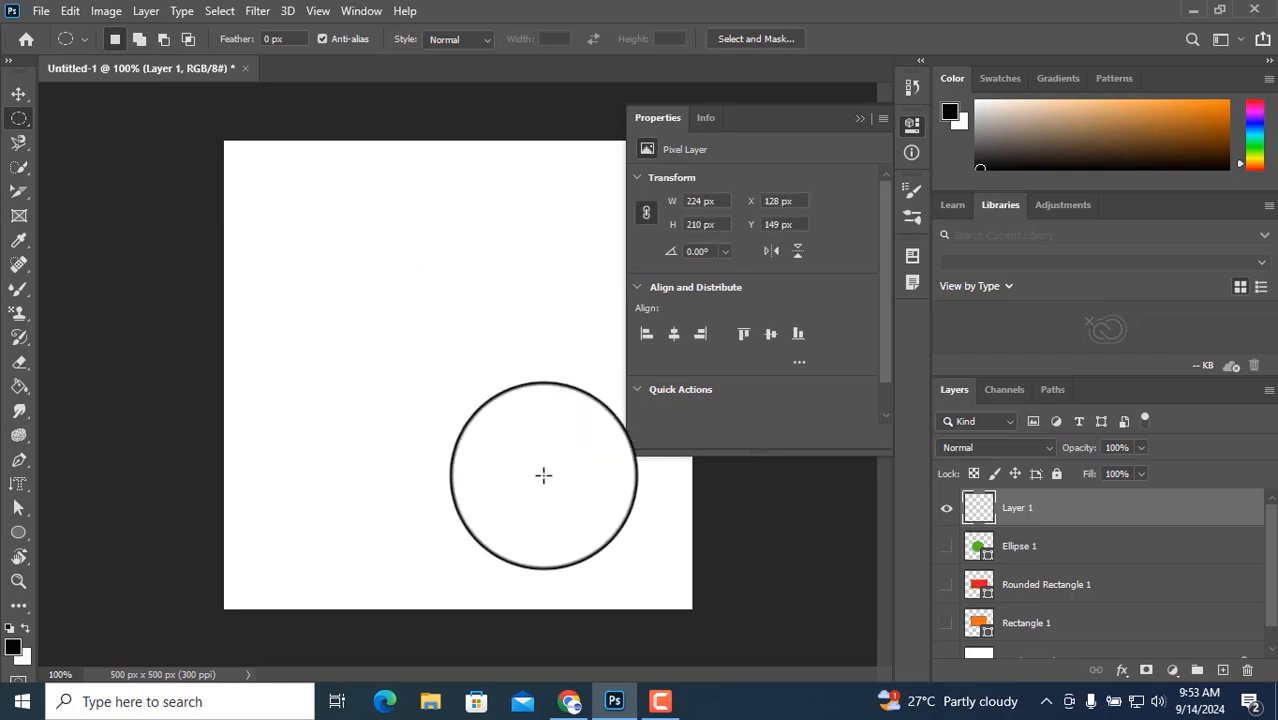
Step: Set the foreground colour to green 72b40a and fill the elliptical selection with the Paint Bucket
left_click(13, 647)
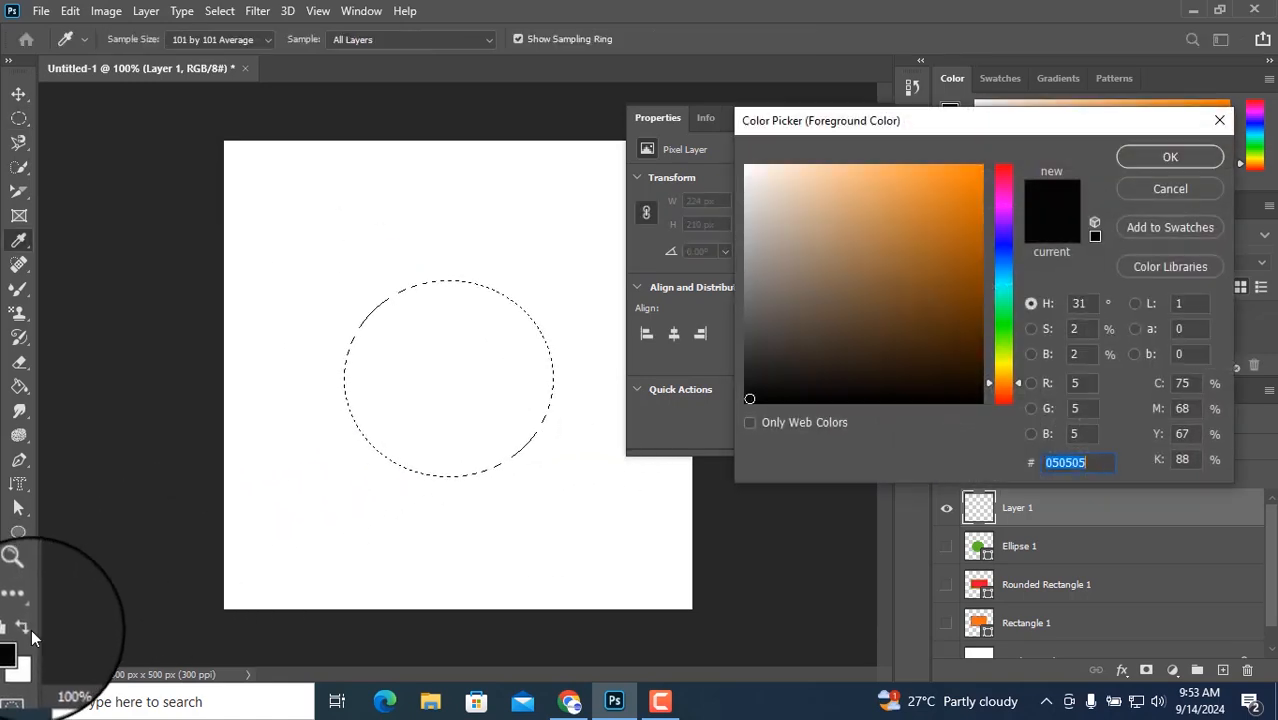
left_click(1001, 349)
left_click(969, 234)
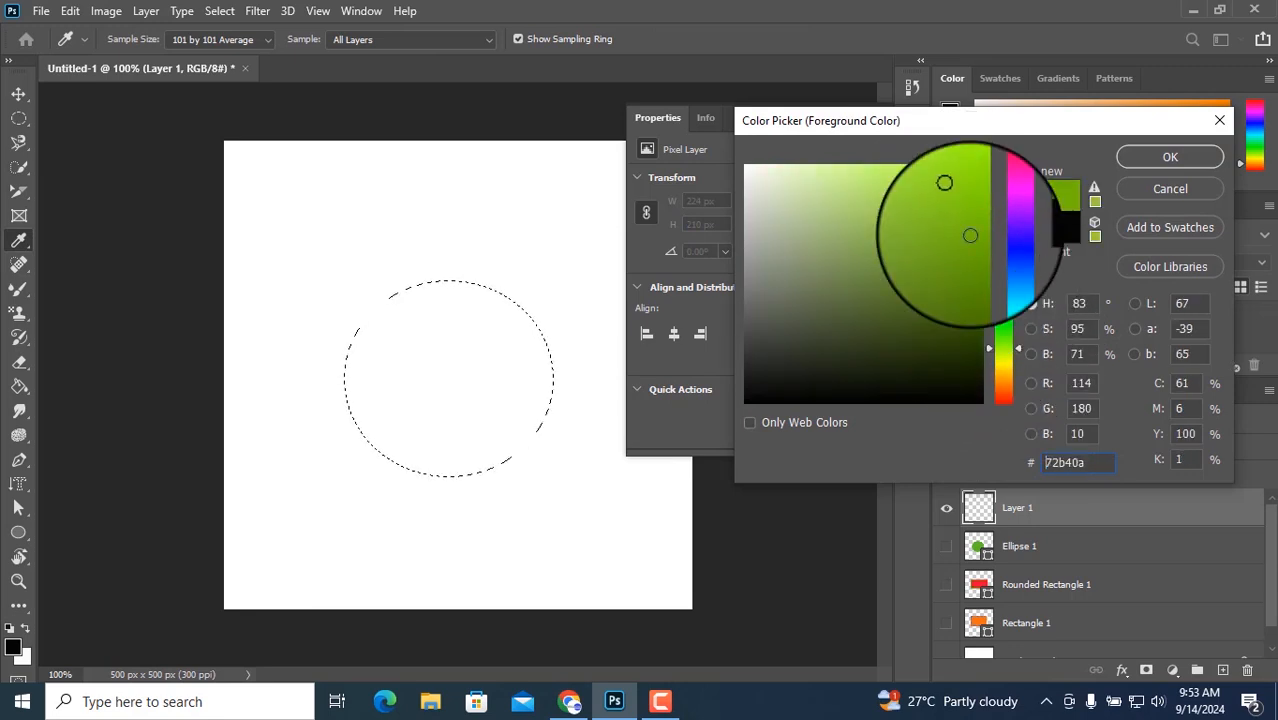
left_click(1146, 163)
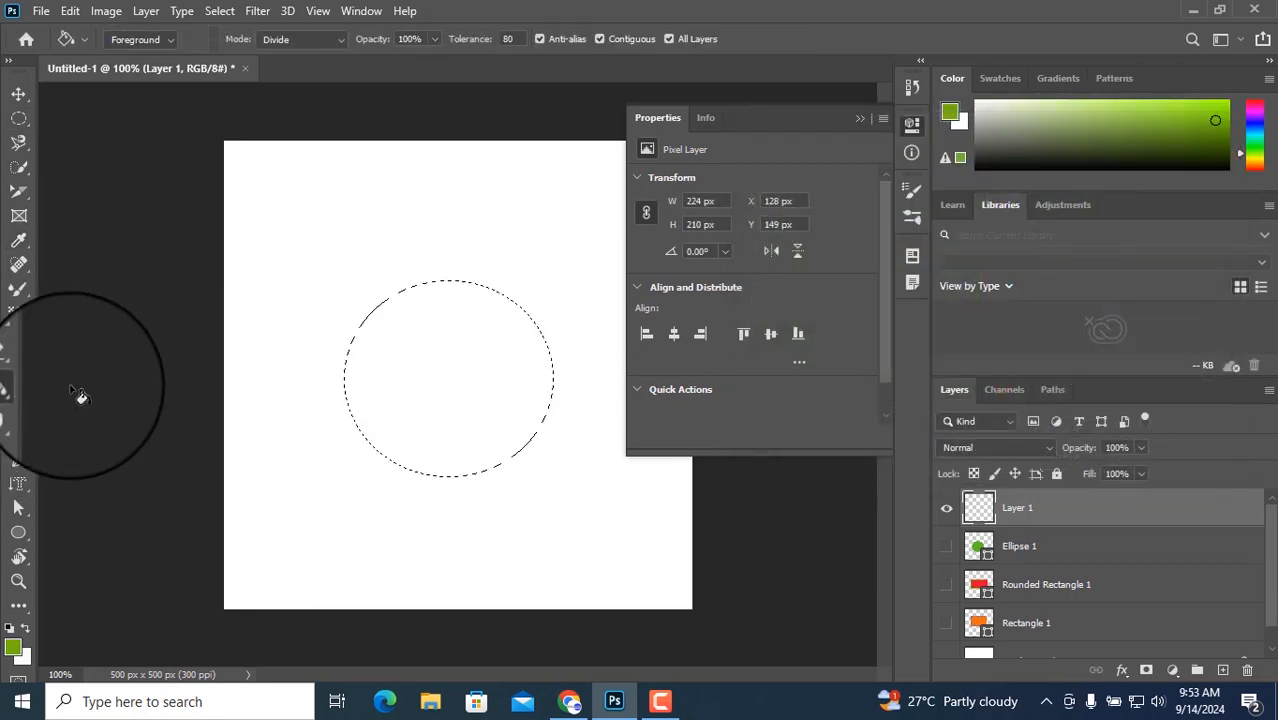
left_click(431, 351)
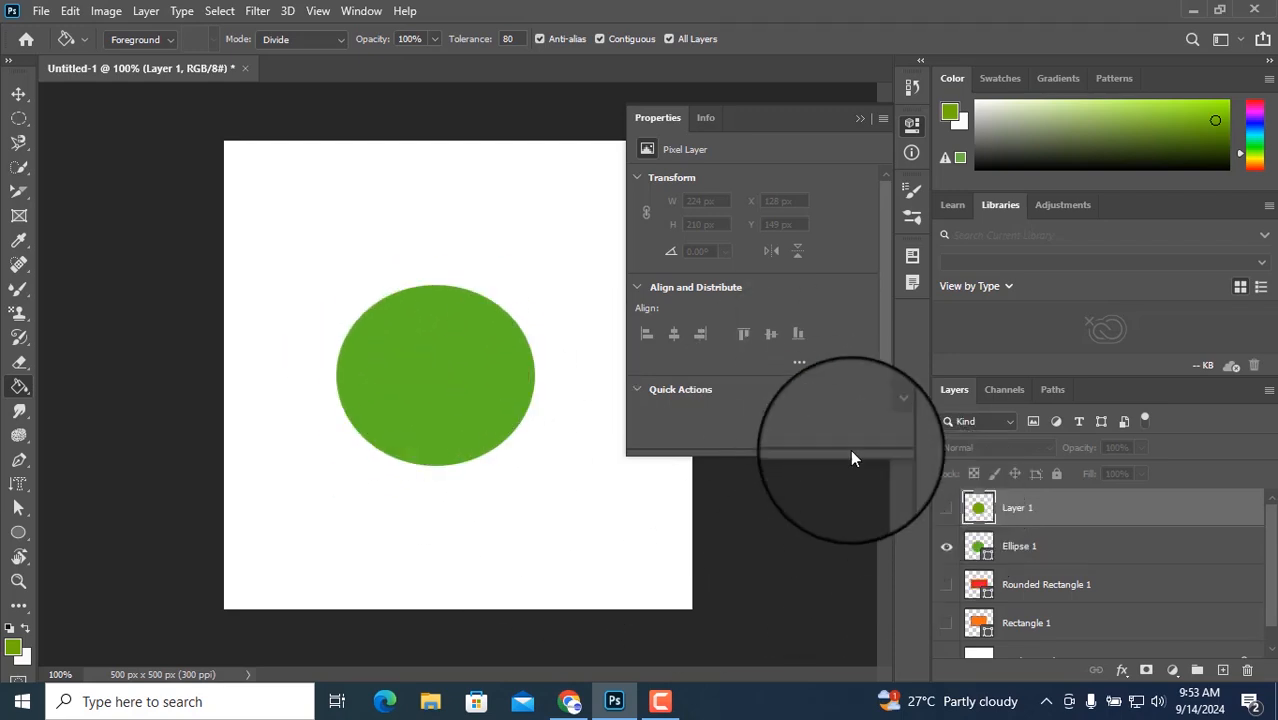
Step: Add a new empty layer above the painted circle and hide the ellipse shape's layer
left_click(946, 510)
left_click(947, 510)
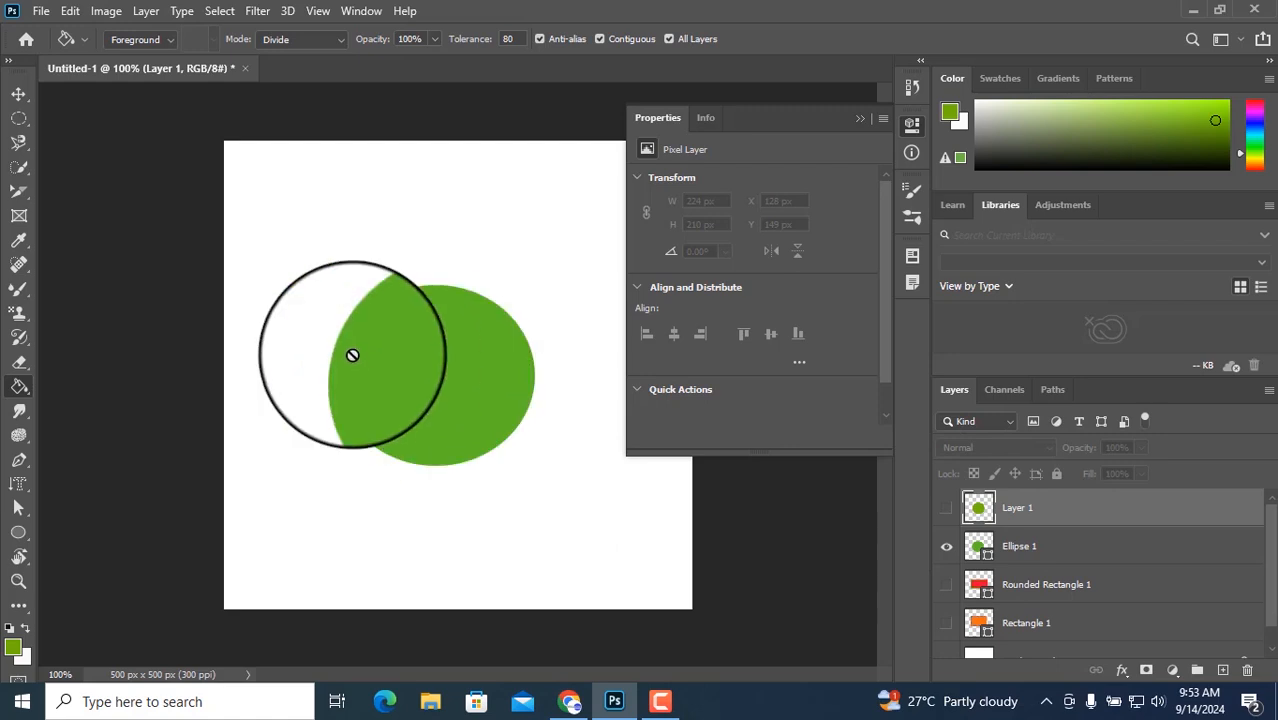
left_click(1223, 670)
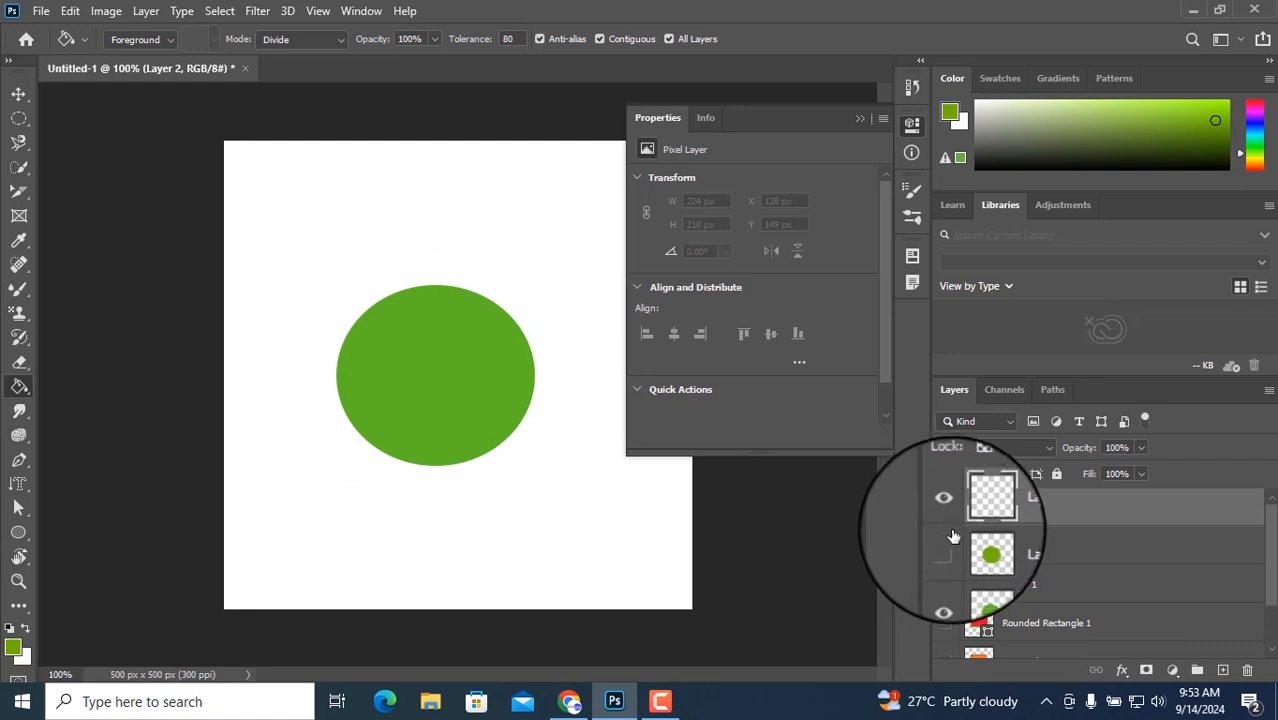
left_click(945, 584)
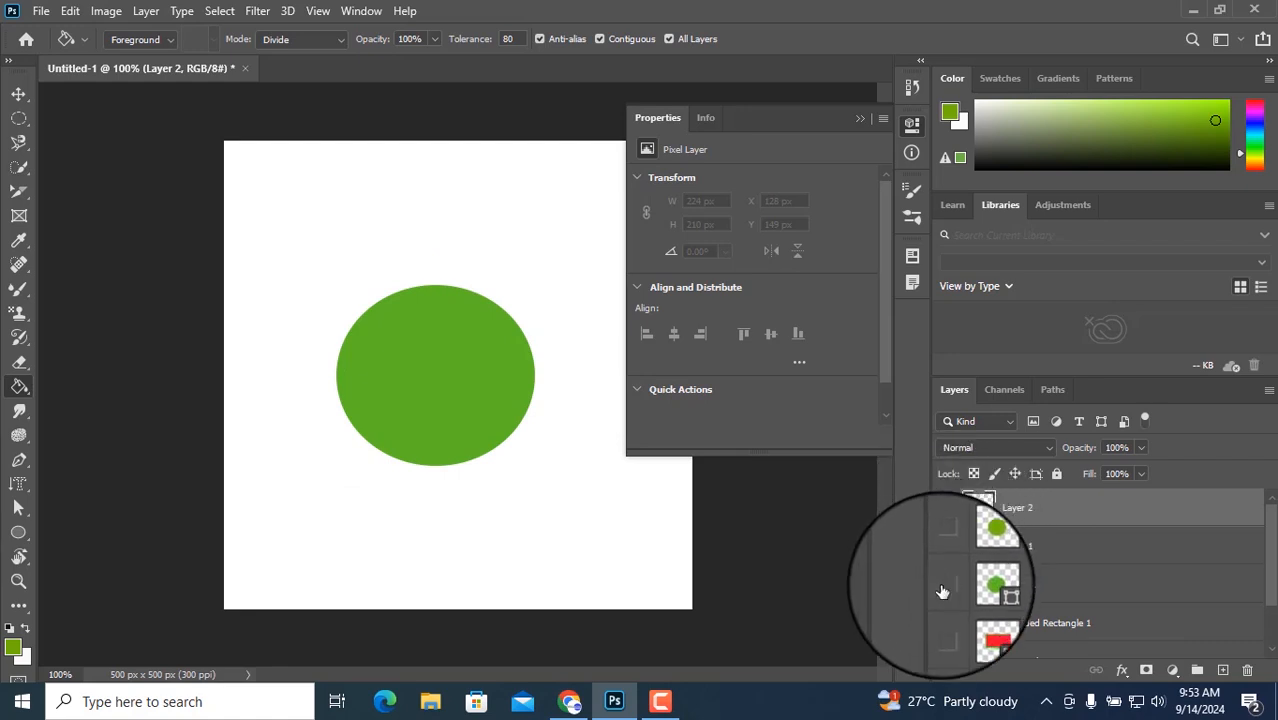
Step: Draw a three-sided polygon shape about 133.5 by 143 px in the upper left part of the canvas
left_click(20, 536)
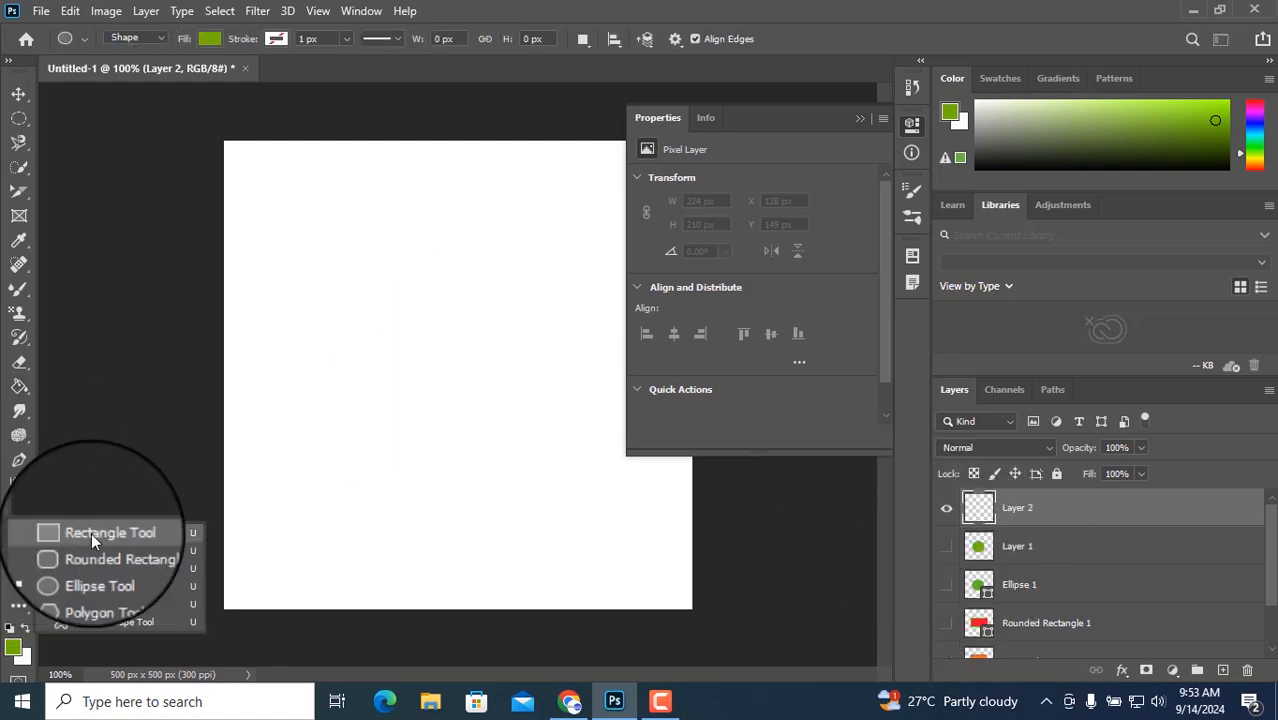
left_click(129, 584)
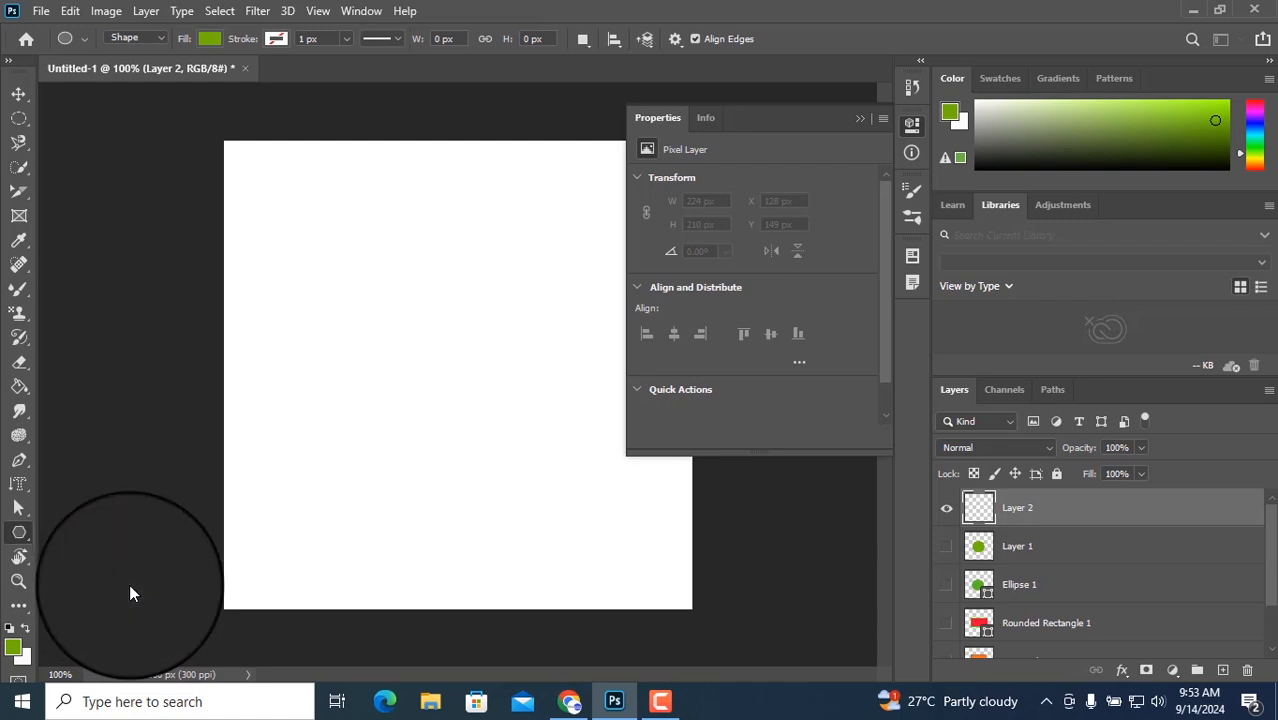
left_click(858, 121)
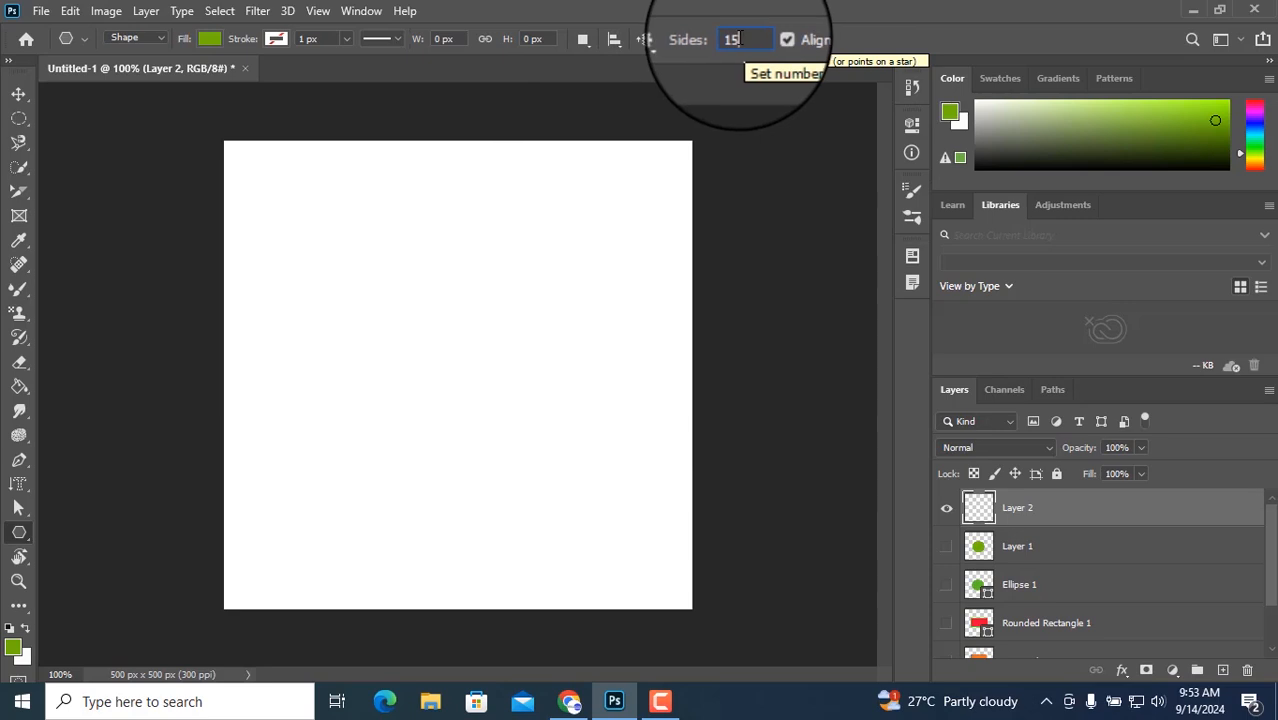
type("3")
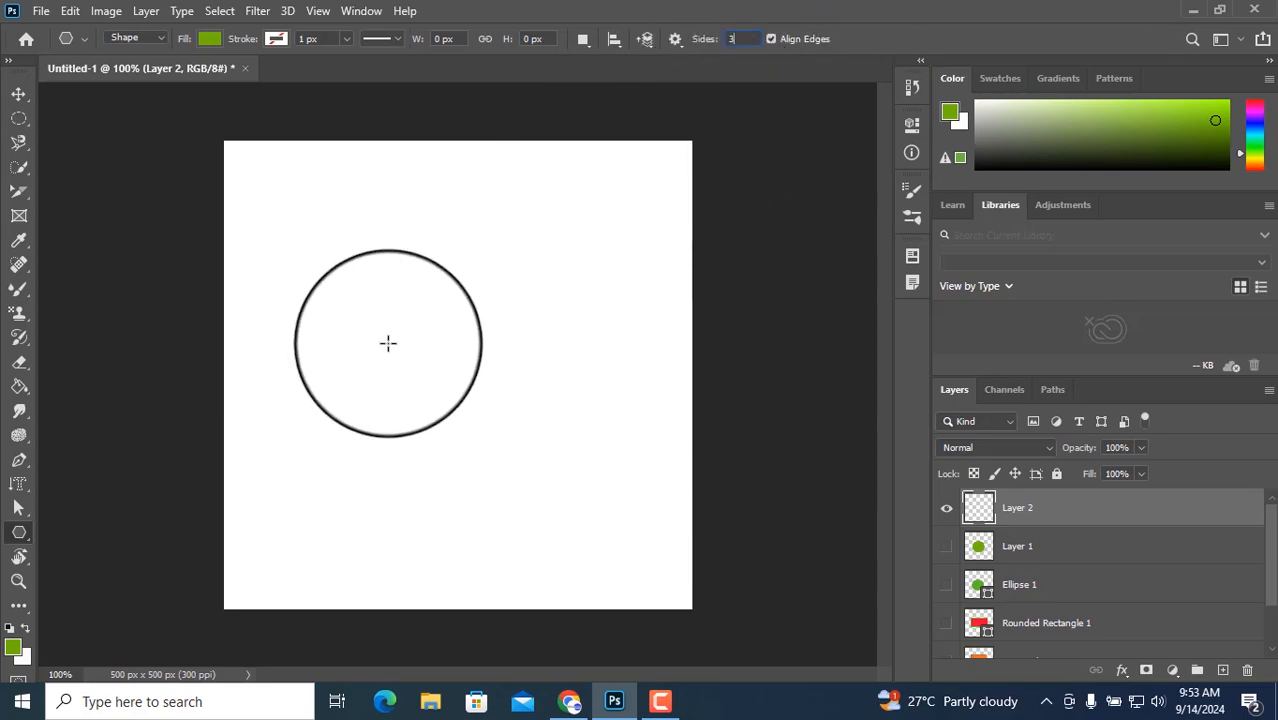
left_click_drag(387, 262, 428, 380)
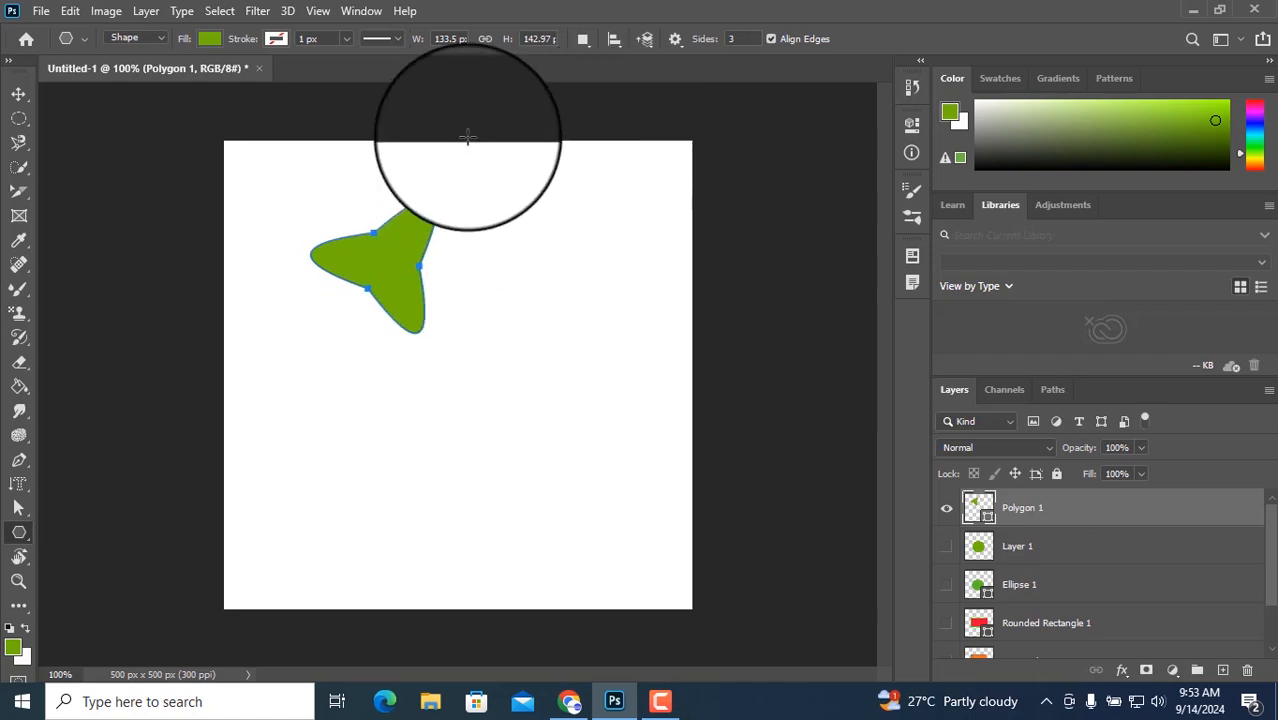
Step: Turn off the polygon's Star and Smooth Corners options and draw a triangle about 88 by 102 px below the star shape
left_click(682, 46)
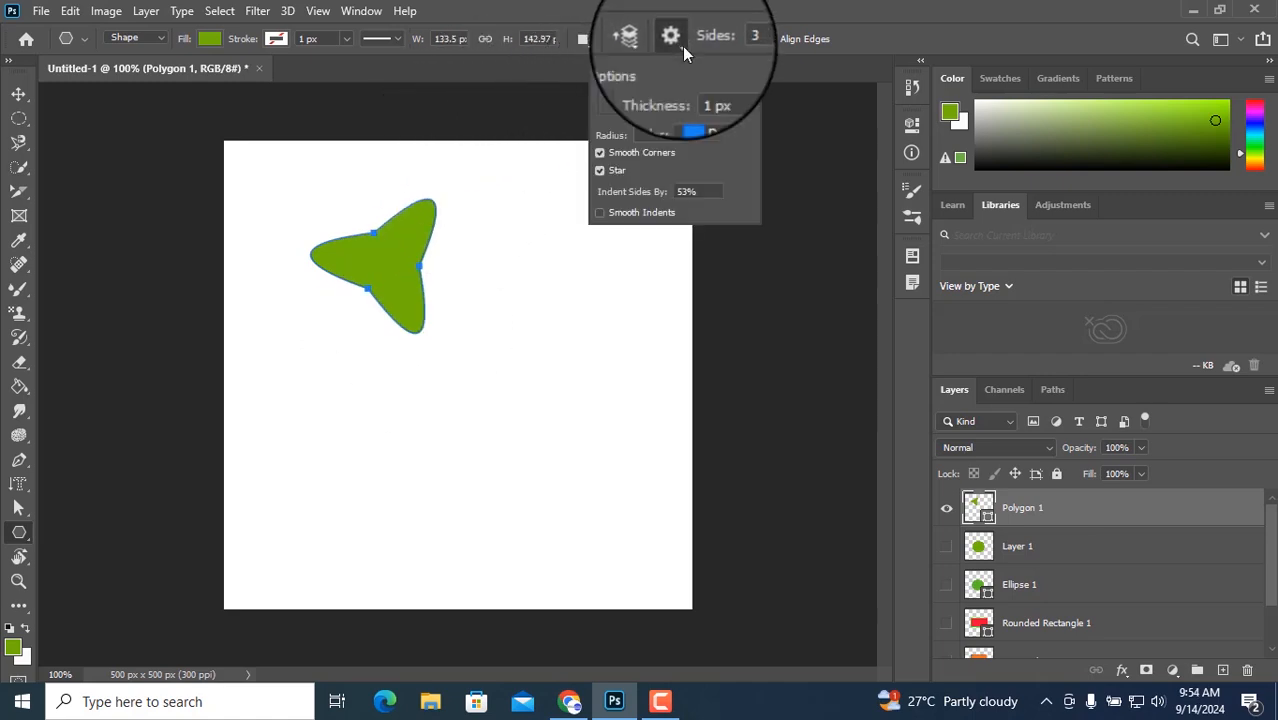
left_click(599, 170)
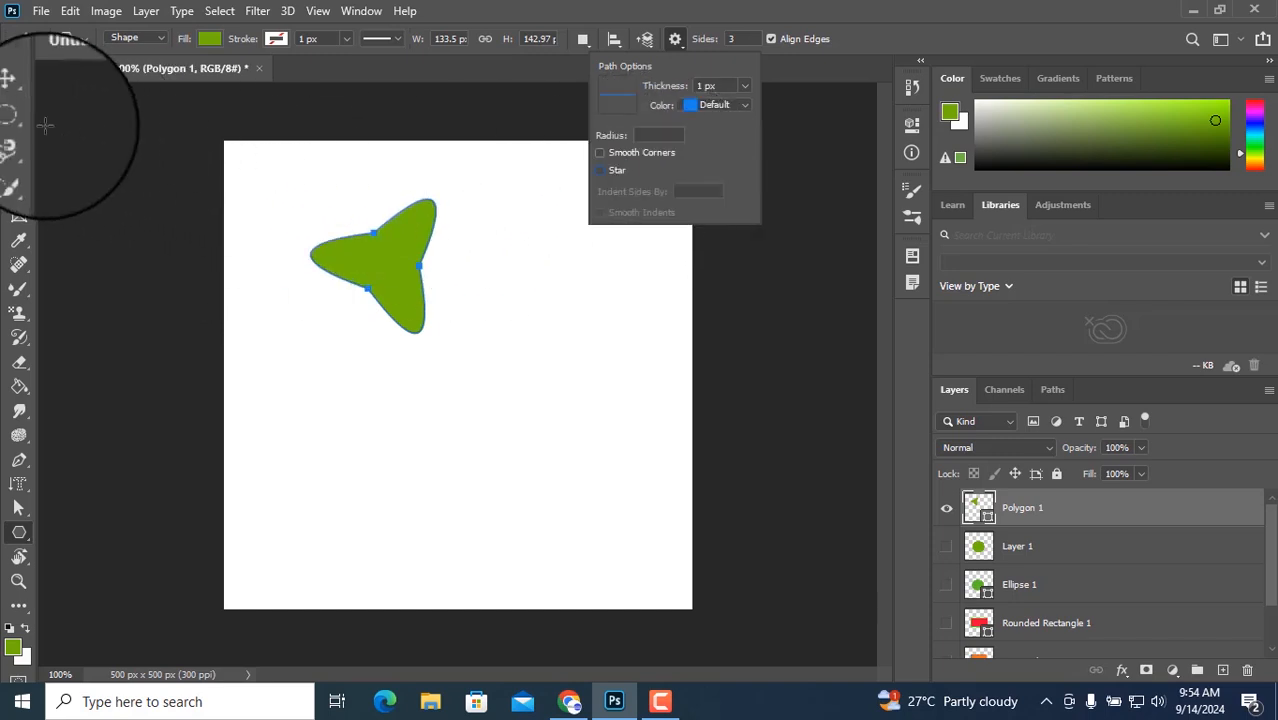
left_click(18, 93)
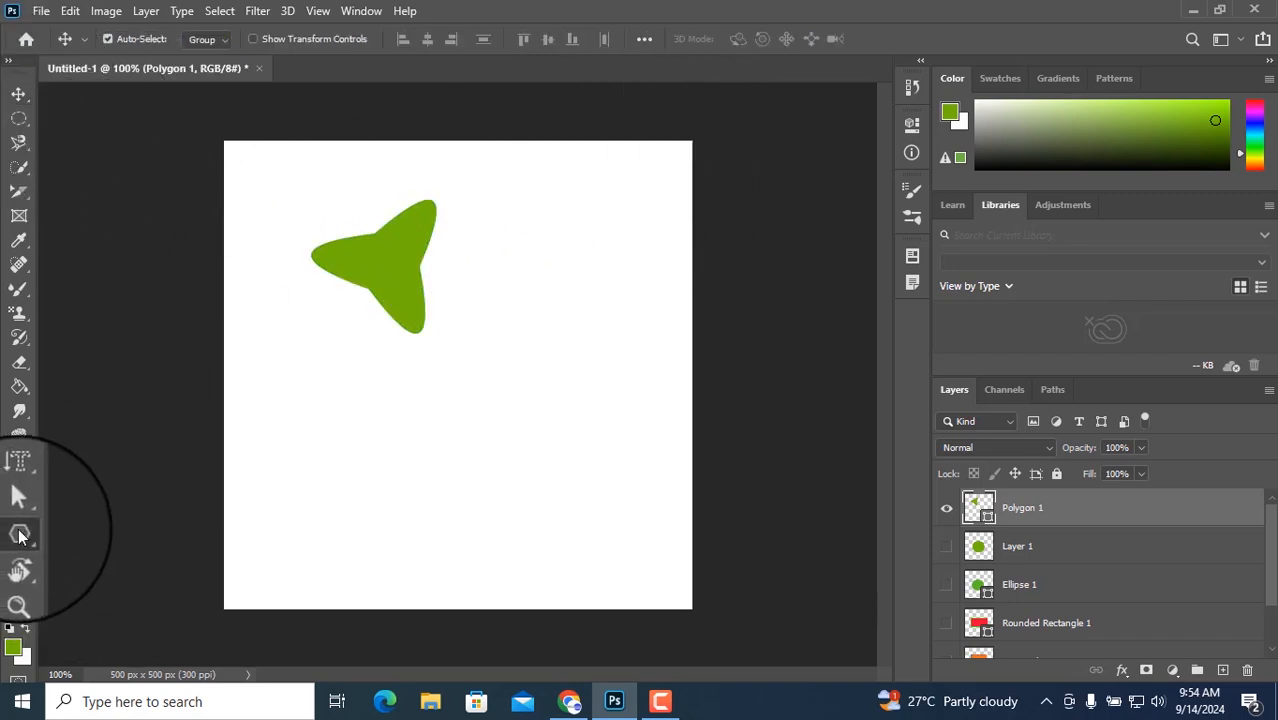
left_click(19, 535)
left_click_drag(374, 400, 398, 452)
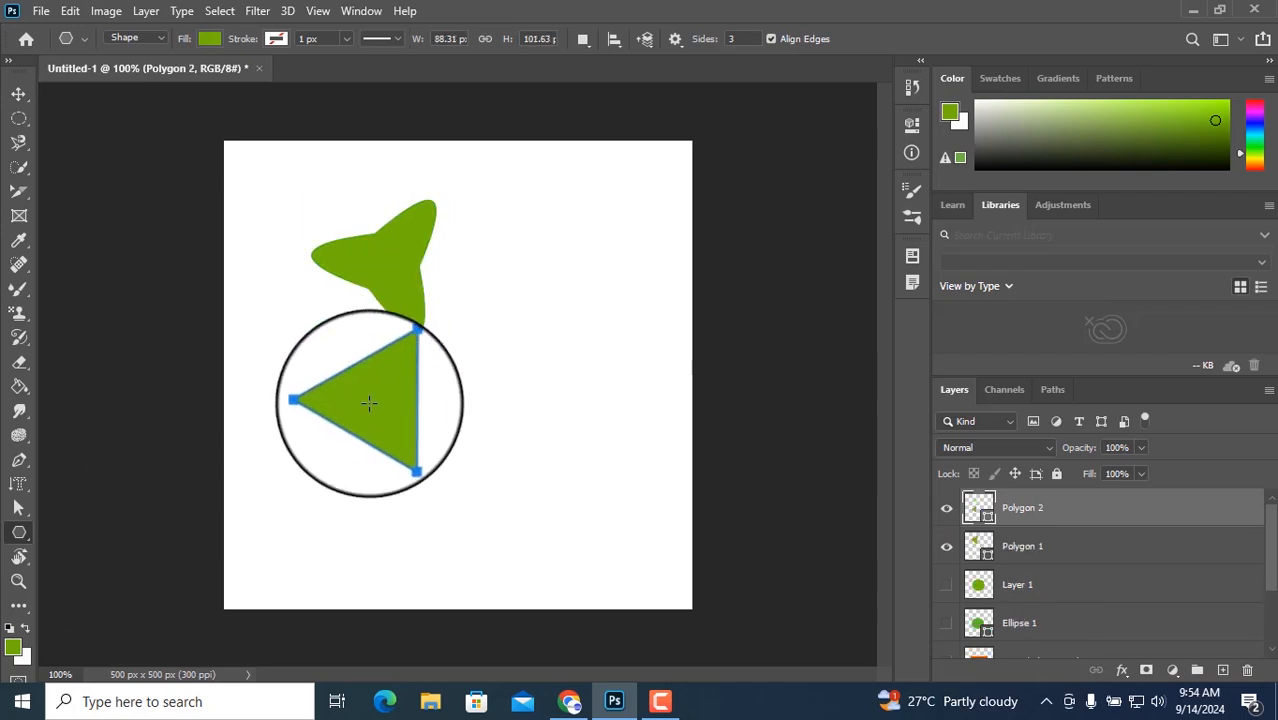
mouse_move(369, 403)
left_mouse_down()
mouse_move(372, 455)
mouse_move(355, 385)
left_mouse_up()
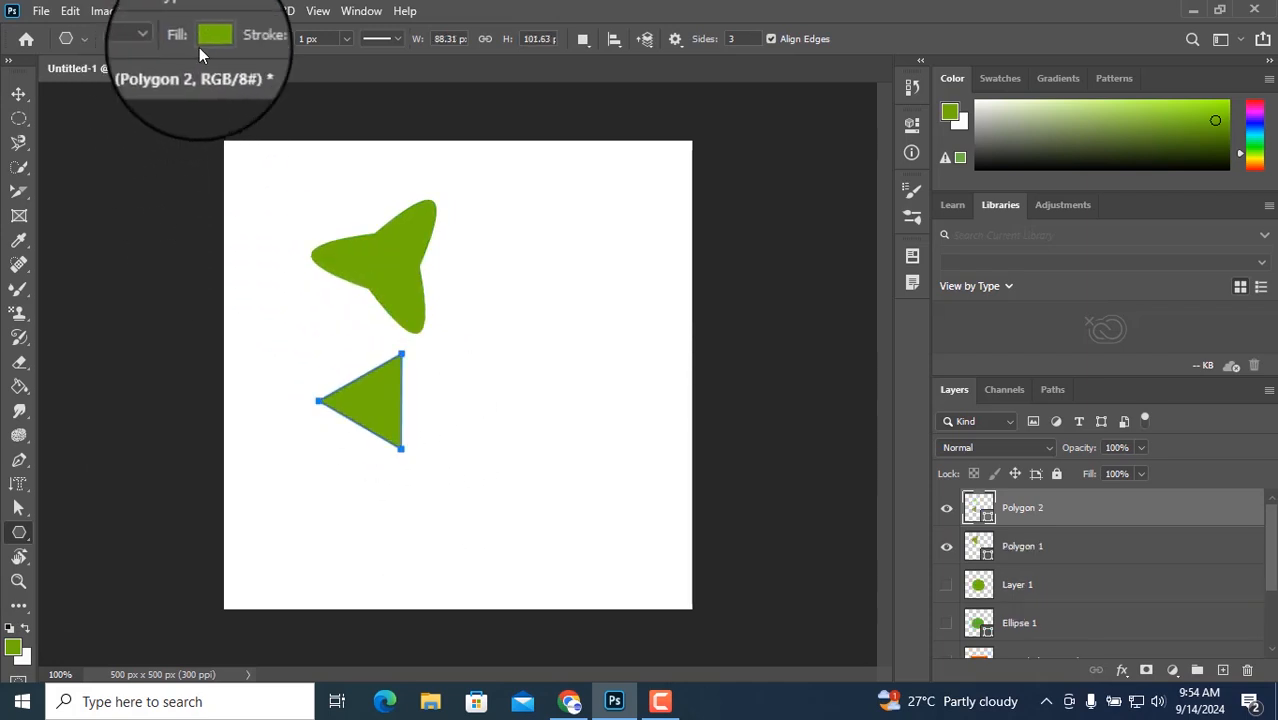
Step: Fill the triangle with magenta and give it an orange stroke about 135.67 px wide
left_click(209, 39)
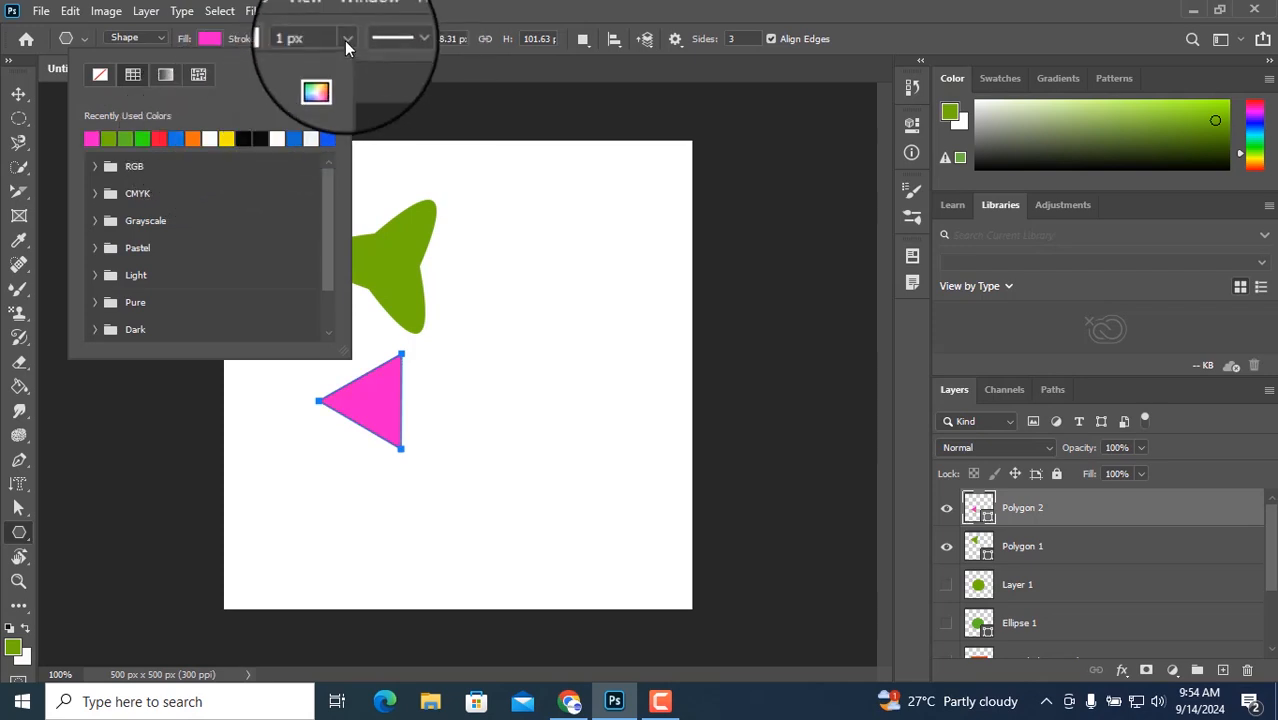
left_click(276, 39)
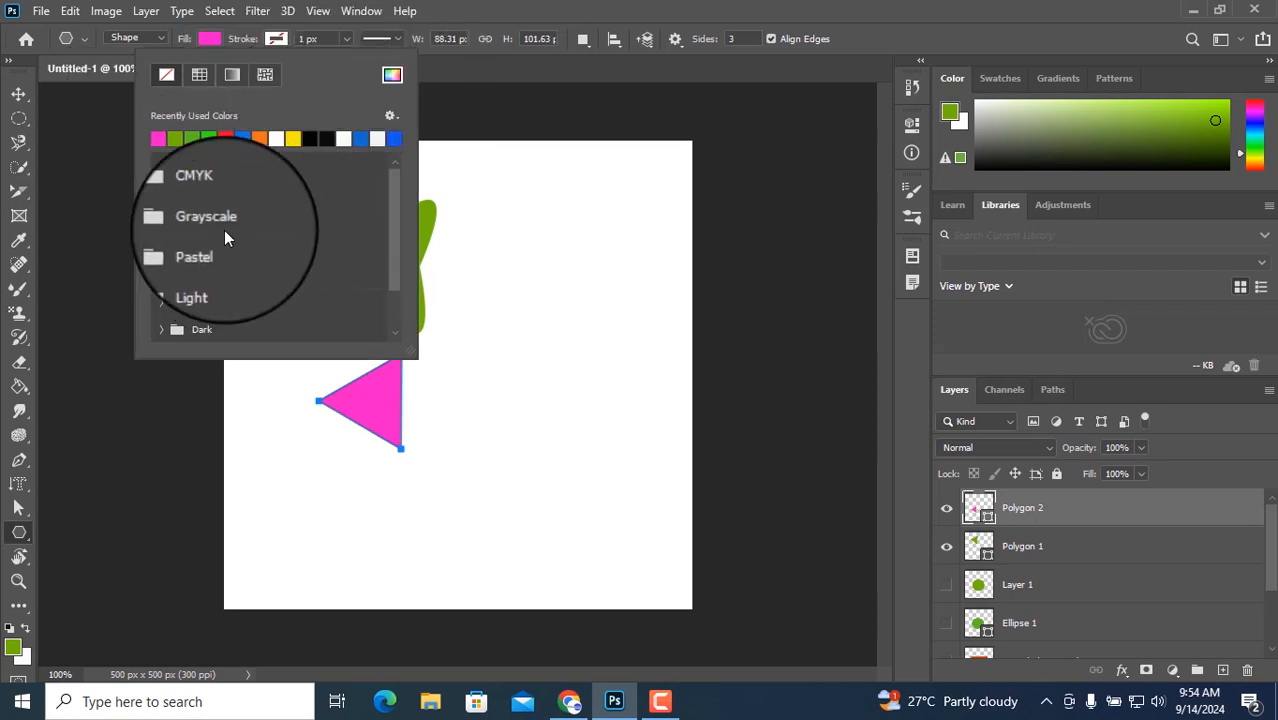
left_click(259, 138)
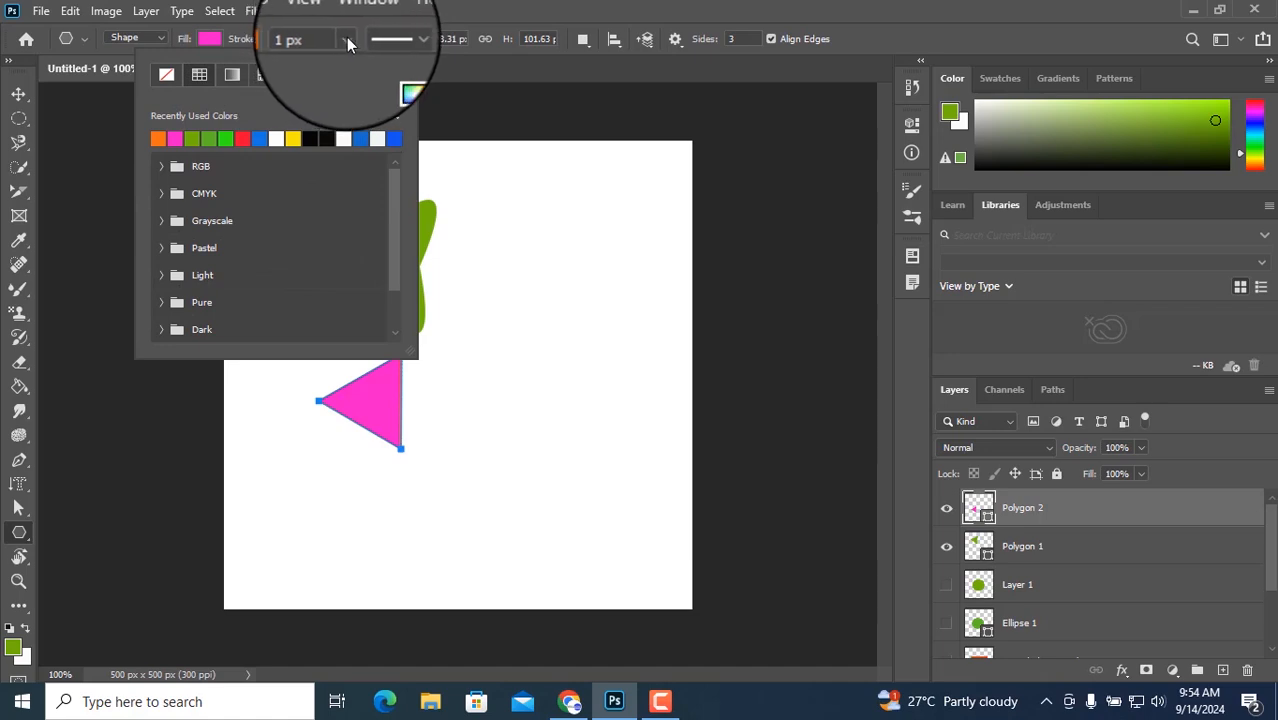
left_click(347, 39)
left_click_drag(375, 66, 395, 62)
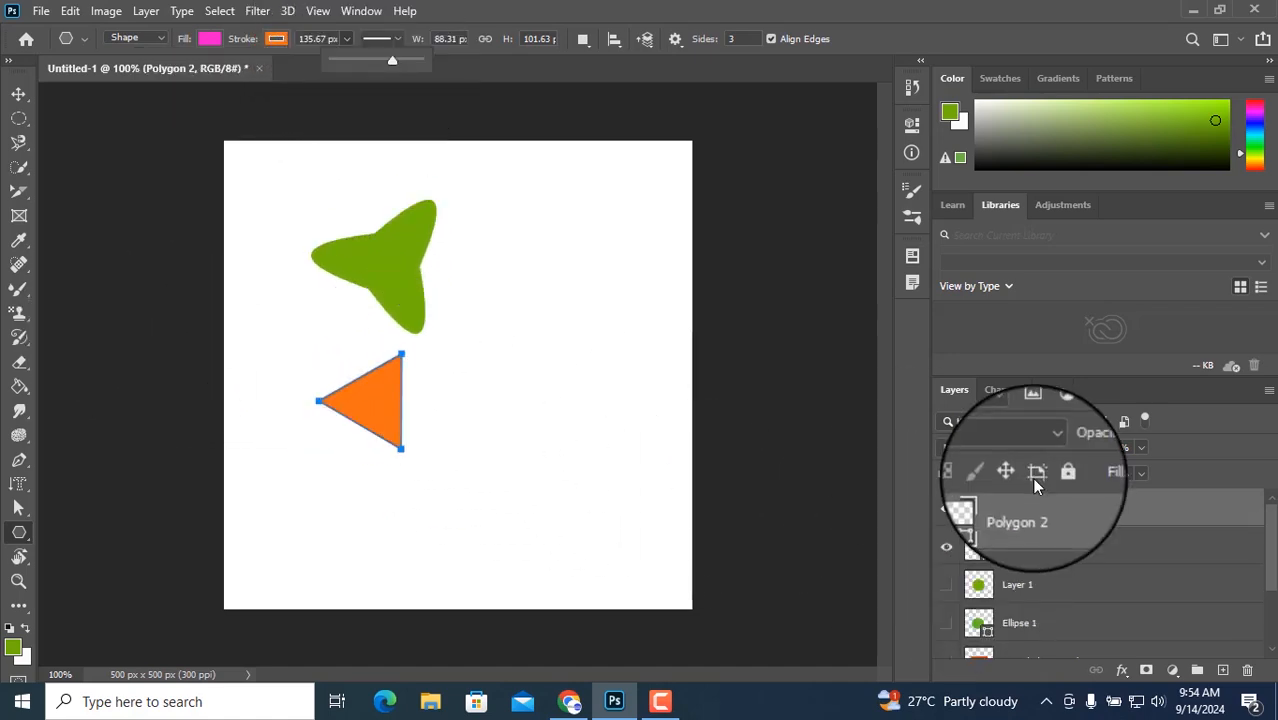
Step: Hide both the three-pointed star and the triangle, and add a new empty layer on top
left_click(941, 512)
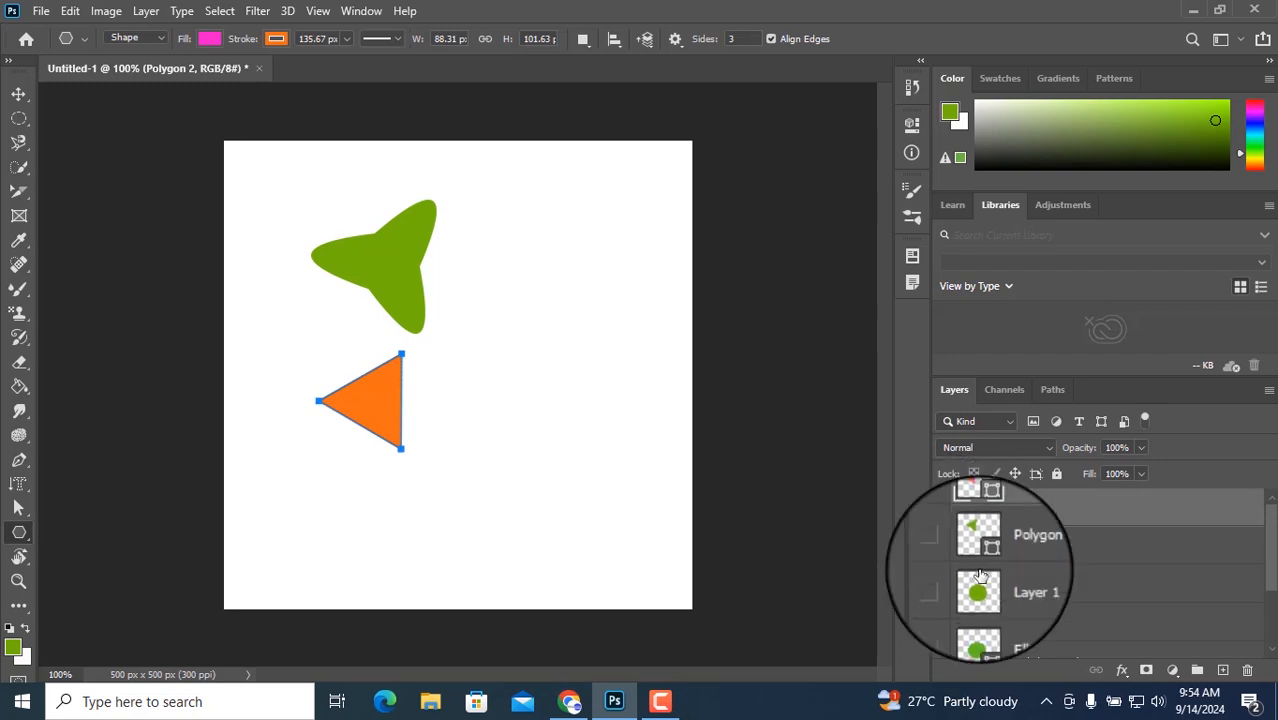
left_click(946, 545)
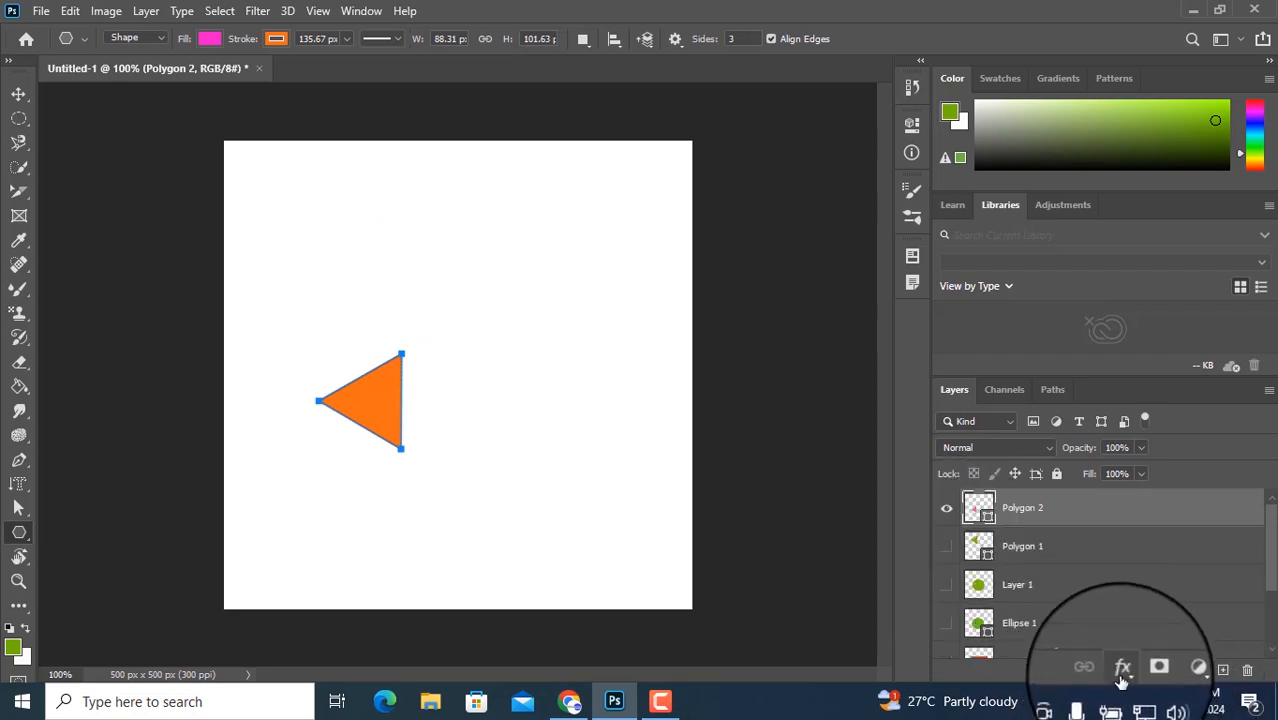
left_click(1222, 670)
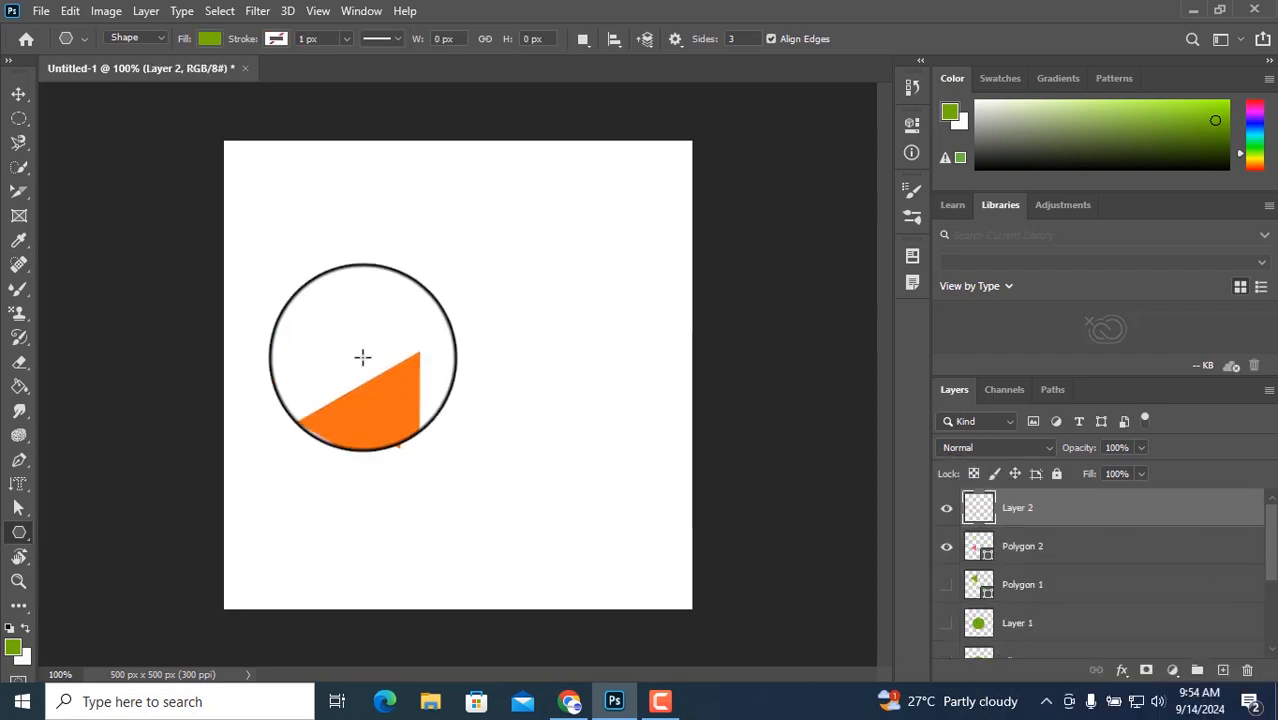
left_click(946, 546)
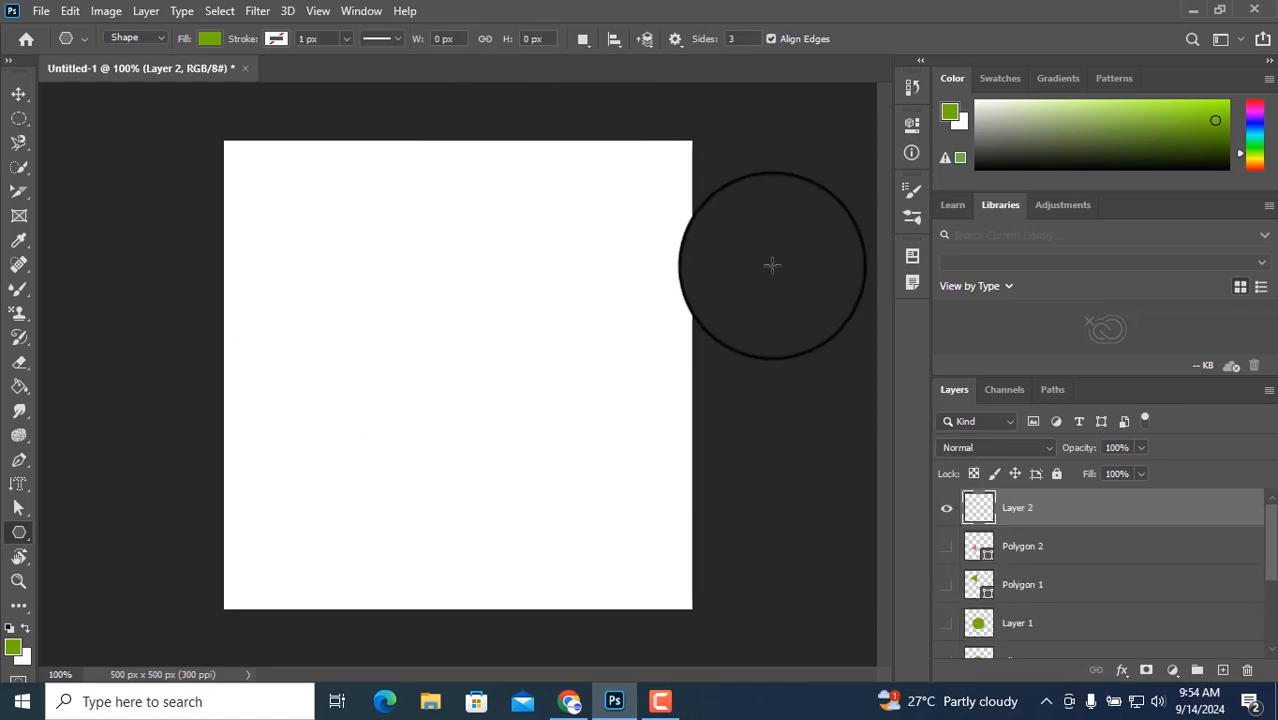
Step: Enable Smooth Corners and Star for the polygon, set 20 sides, and draw a star about 137 px wide in the canvas's upper left area
left_click(676, 39)
left_click(600, 152)
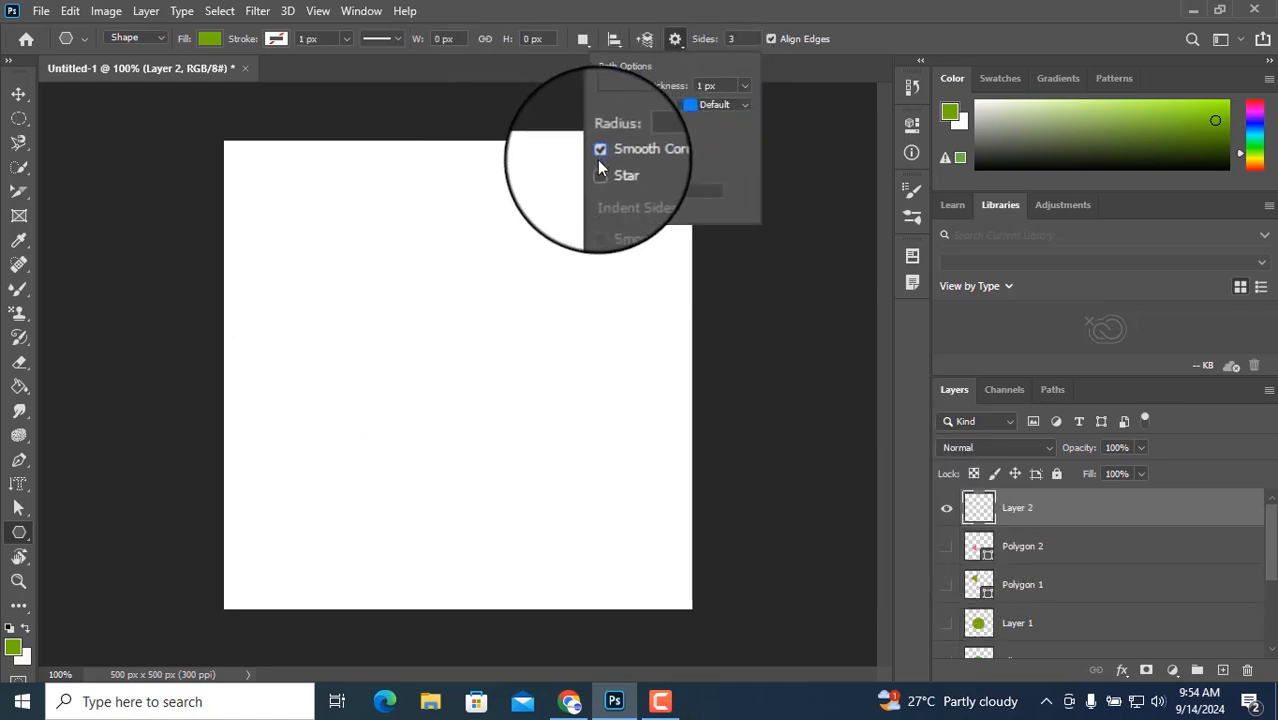
left_click(600, 170)
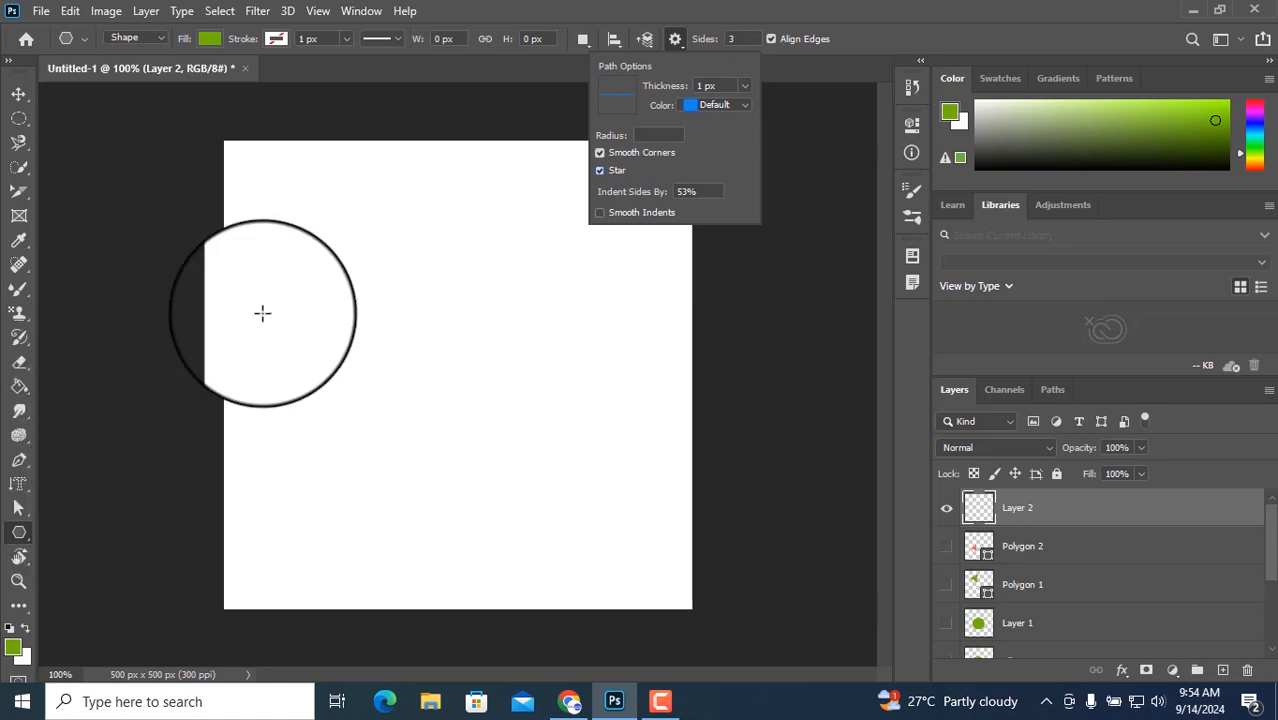
left_click(739, 38)
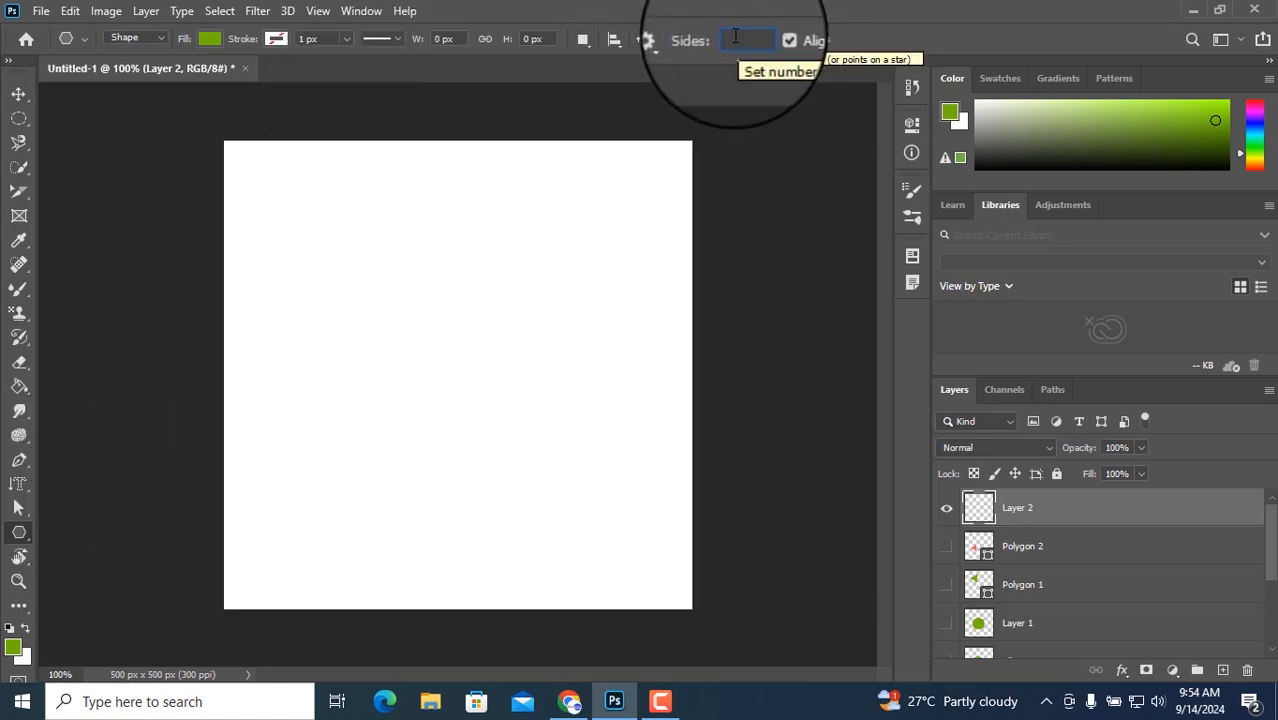
type("20")
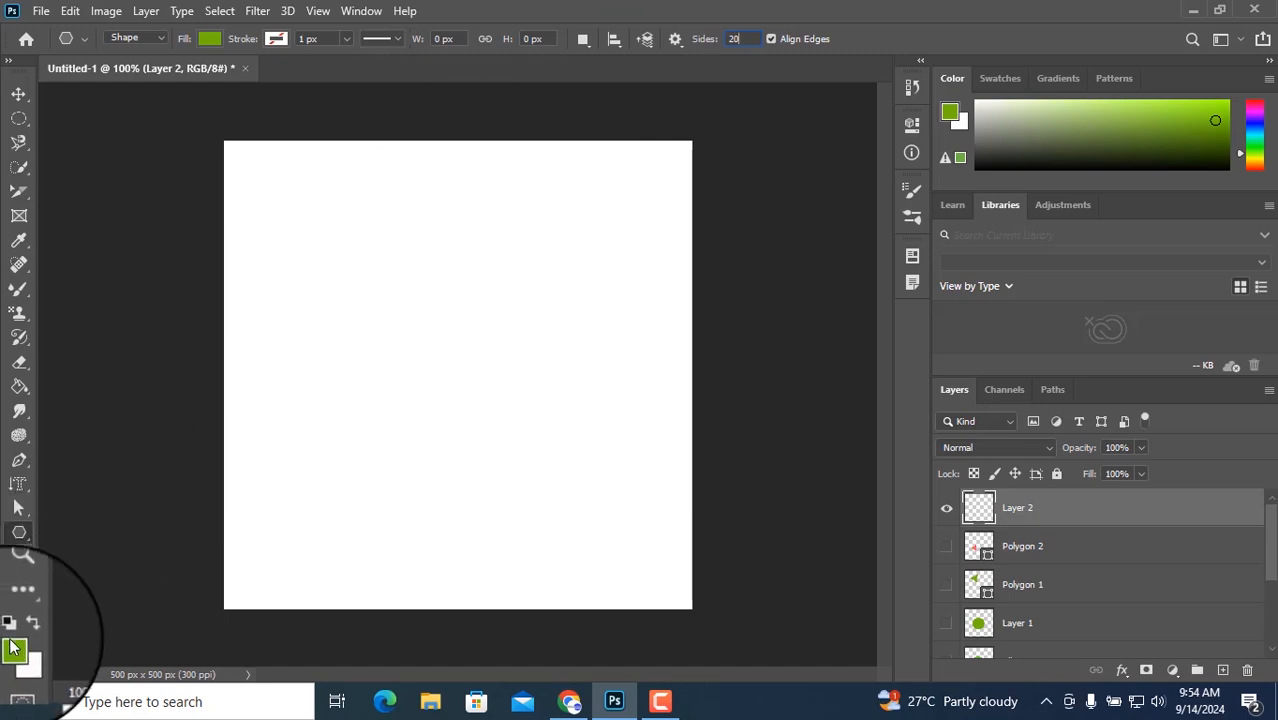
left_click_drag(365, 308, 408, 385)
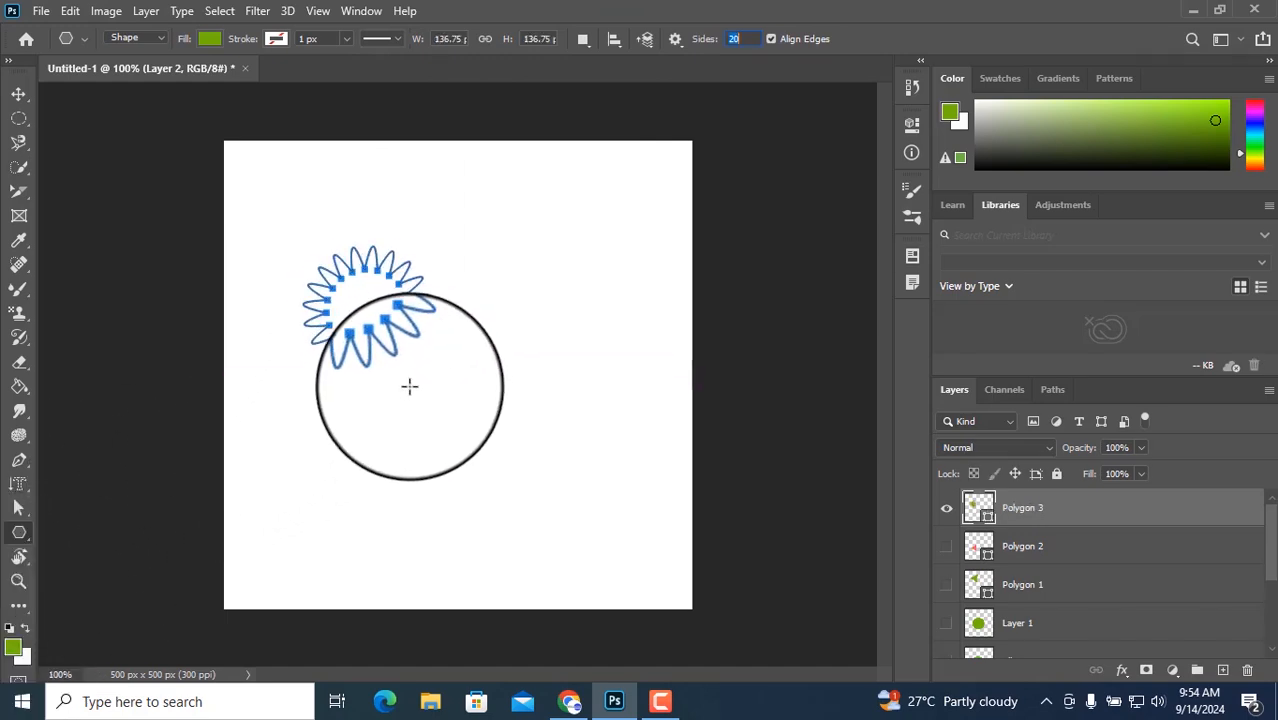
Step: Move the 20-pointed star to near the middle of the canvas
left_click(19, 93)
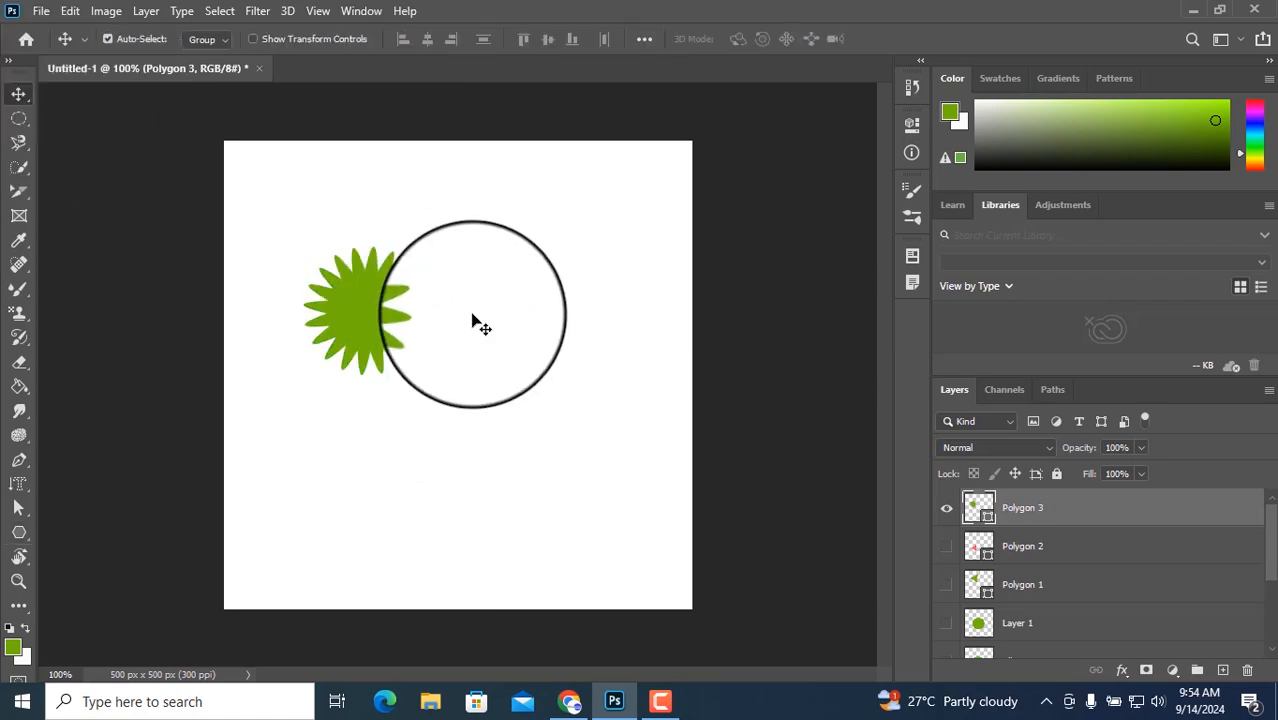
left_click(374, 322)
left_click_drag(374, 322, 423, 382)
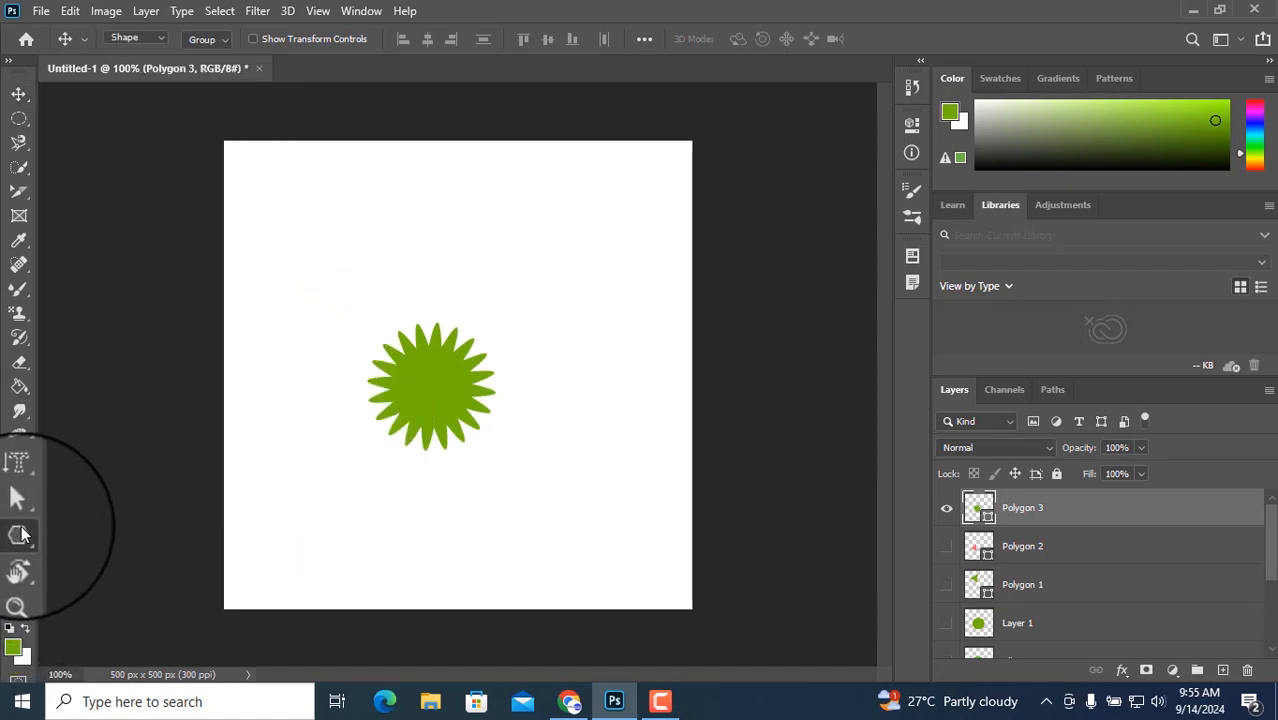
Step: Fill the 20-pointed star with yellow and give it a red stroke 0.95 px wide
left_click(19, 533)
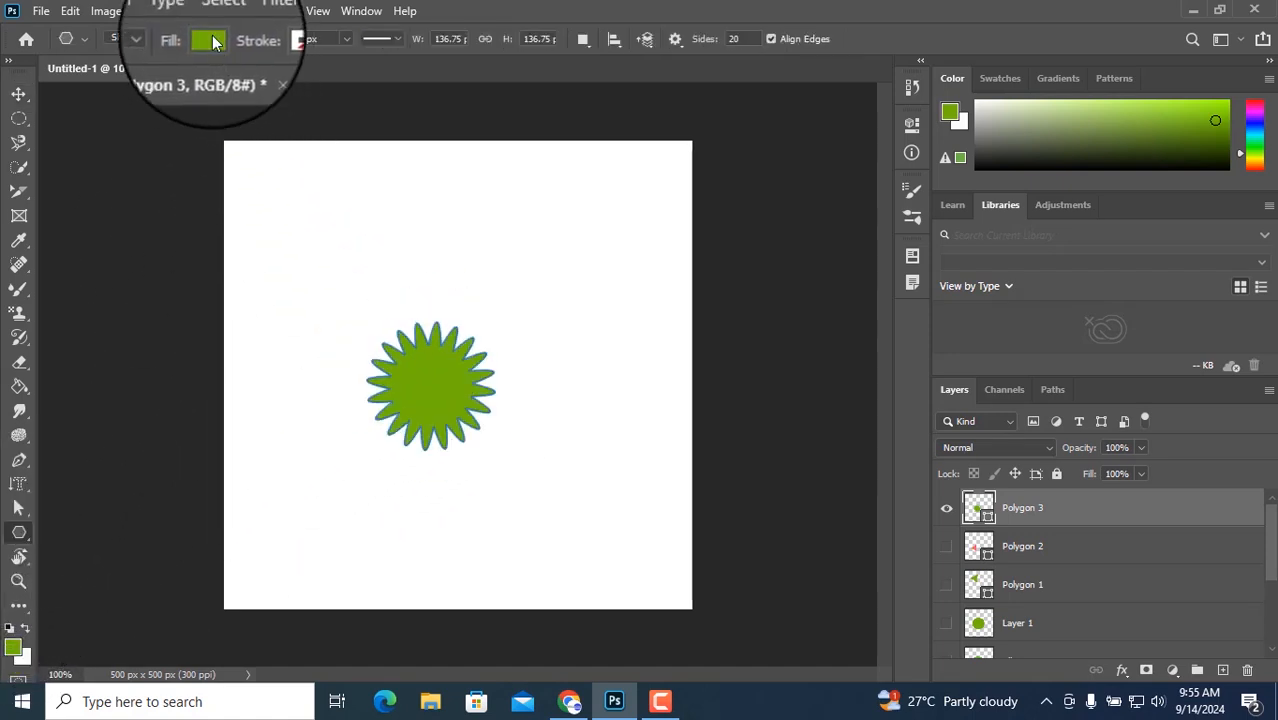
left_click(209, 38)
left_click(227, 138)
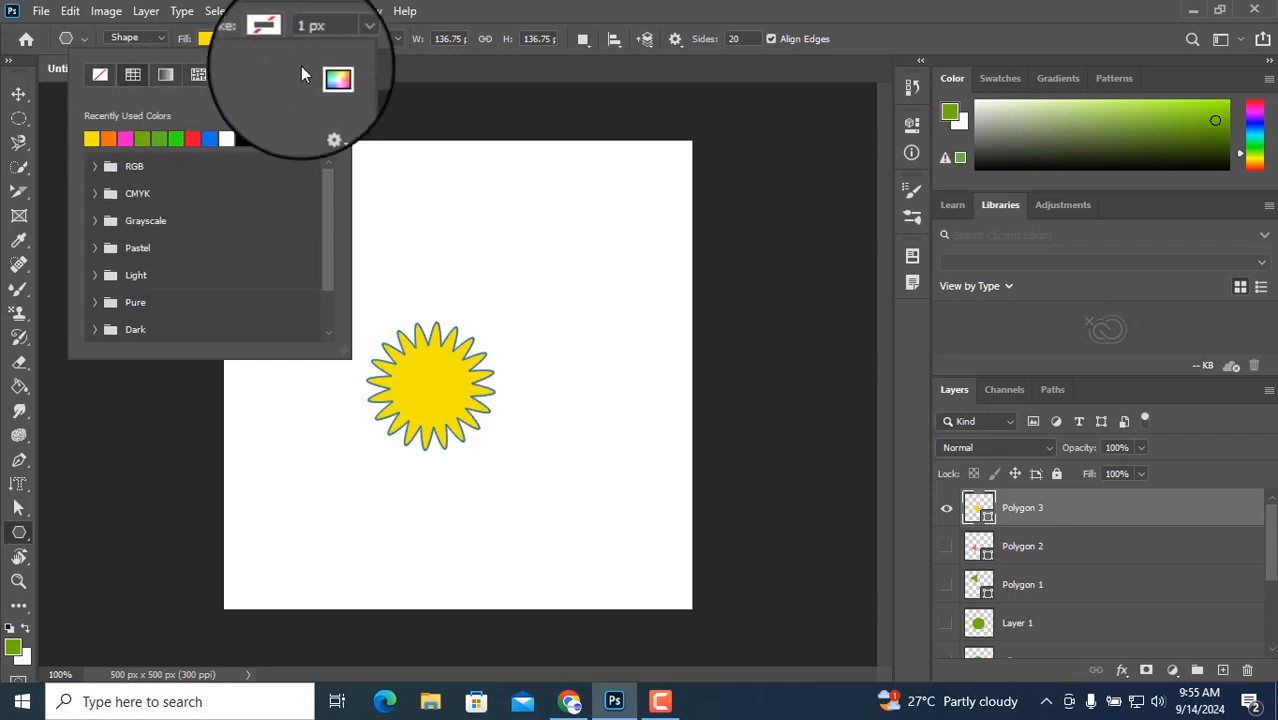
left_click(276, 40)
left_click(276, 40)
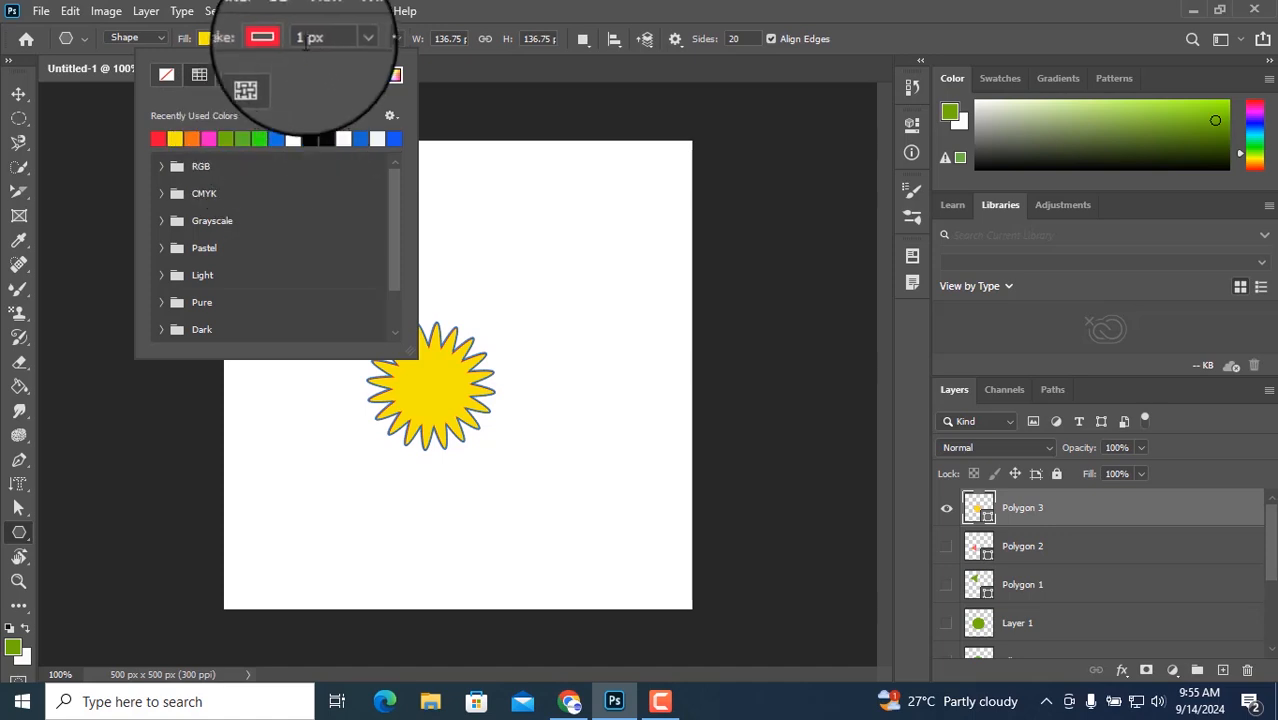
left_click(341, 38)
left_click_drag(341, 59, 350, 63)
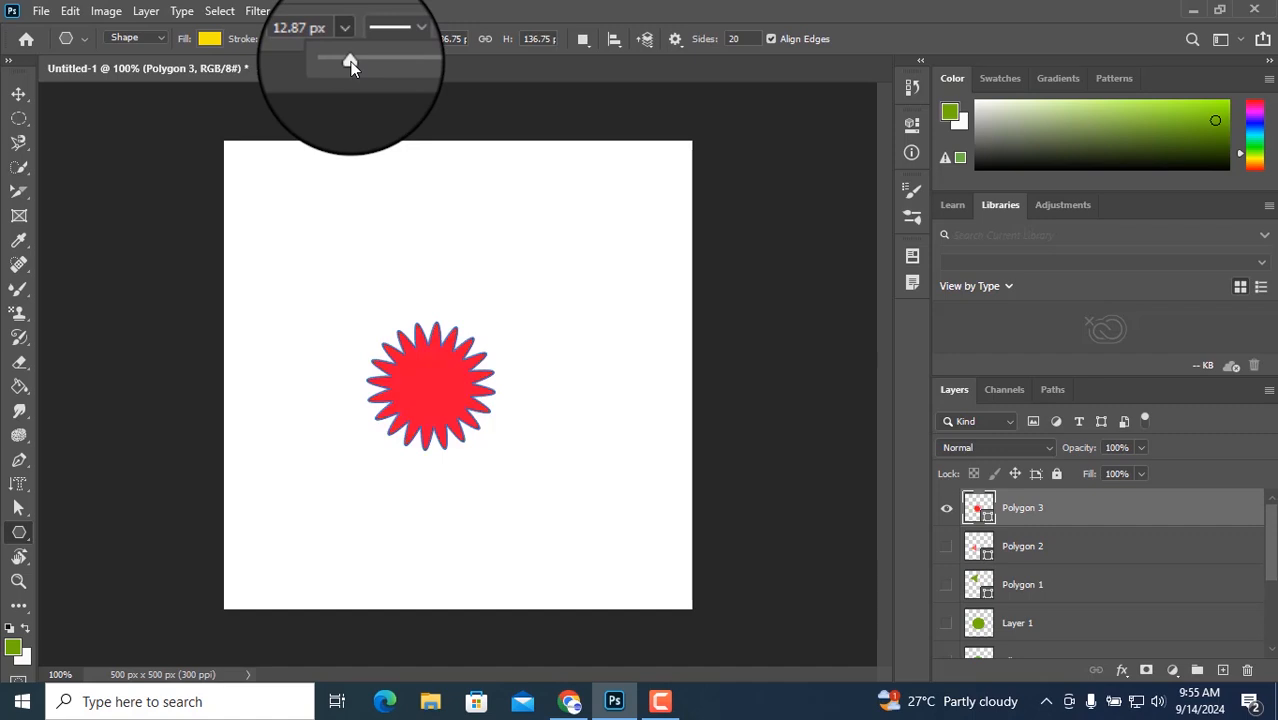
Step: Change the star's stroke style to the dotted line
left_click(383, 37)
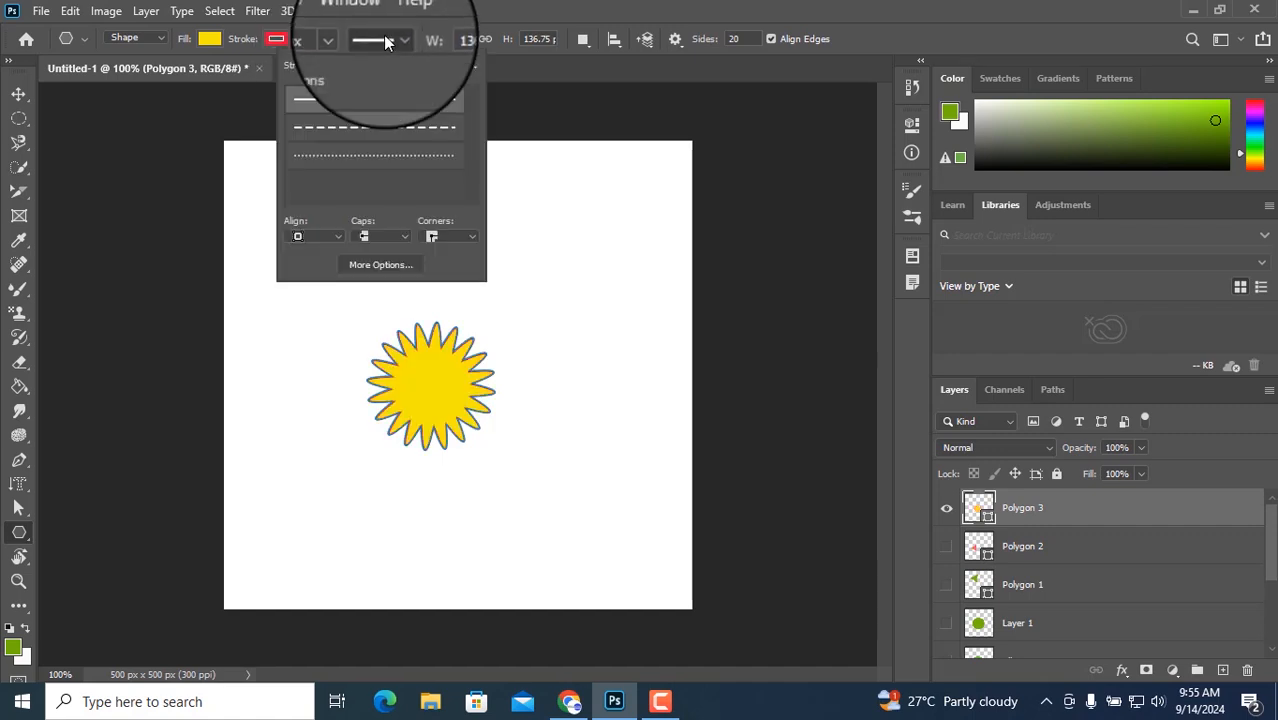
left_click(371, 128)
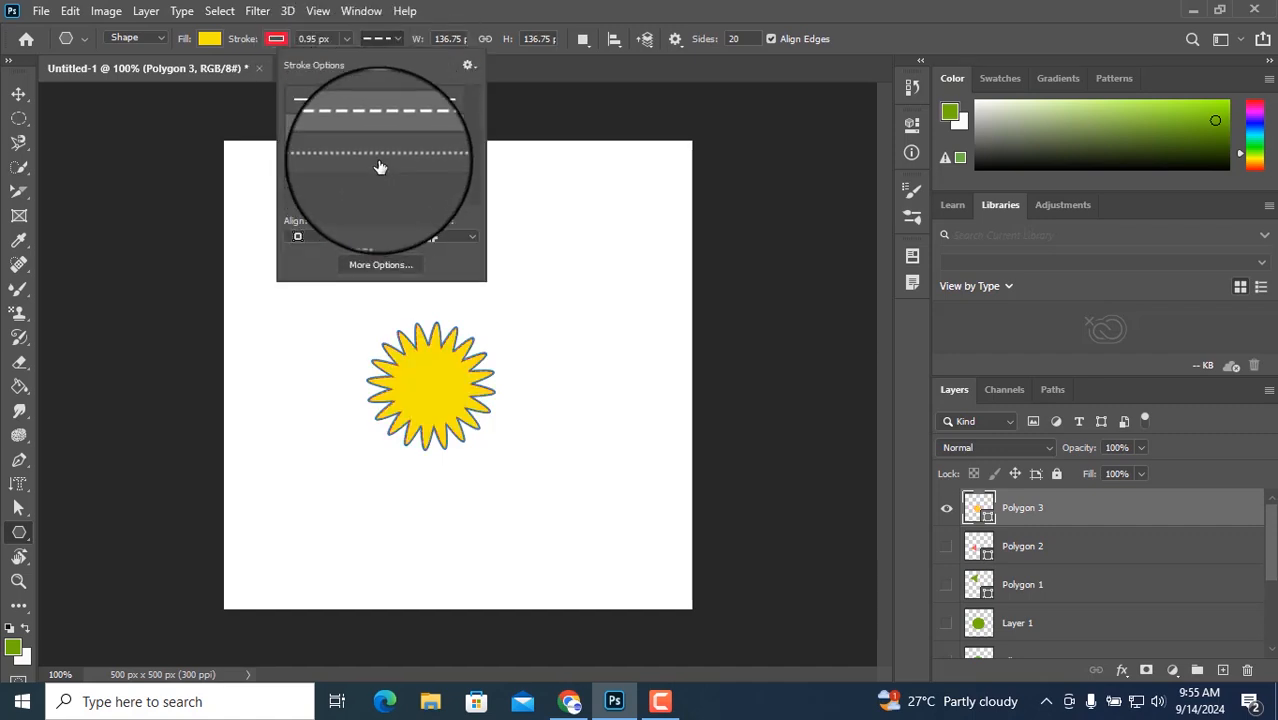
left_click(380, 164)
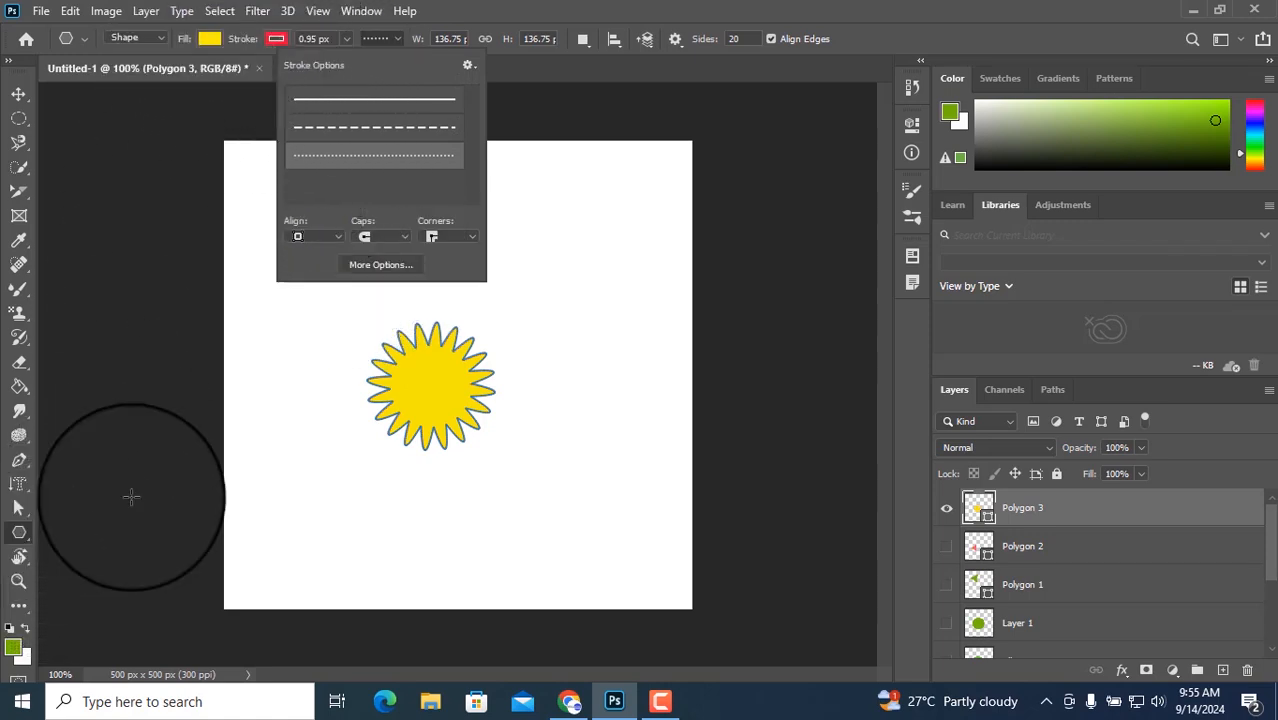
Step: Draw four separate lines with the Line tool, each about 275 to 300 px long or slightly more, framing the yellow star
right_click(20, 533)
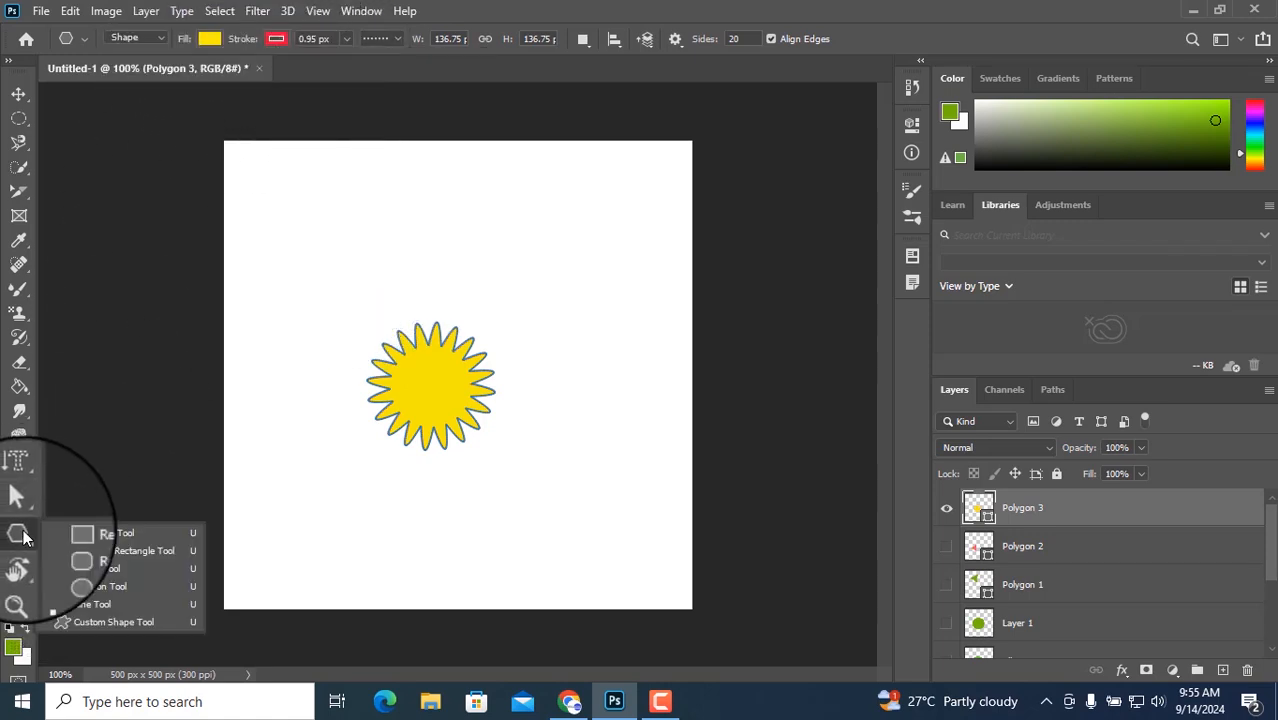
left_click(80, 603)
mouse_move(334, 236)
left_mouse_down()
mouse_move(568, 242)
mouse_move(597, 231)
mouse_move(588, 391)
mouse_move(604, 556)
mouse_move(595, 511)
left_mouse_up()
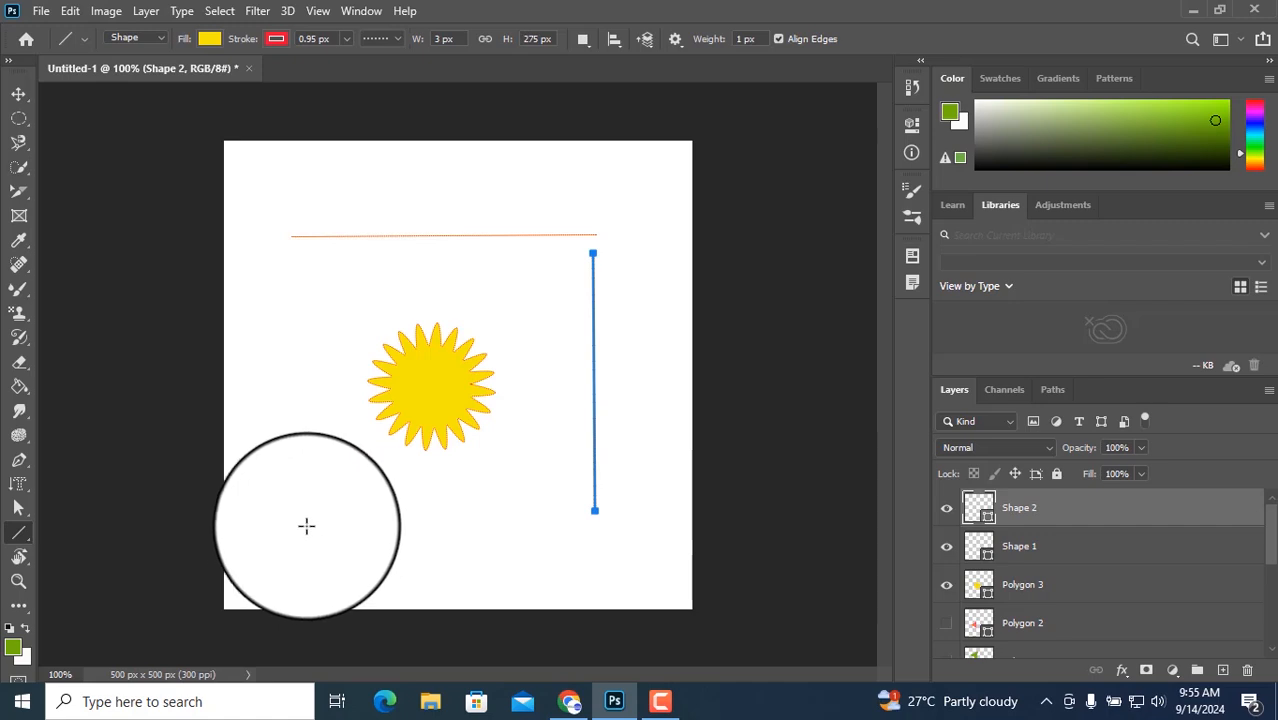
left_click_drag(299, 526, 580, 522)
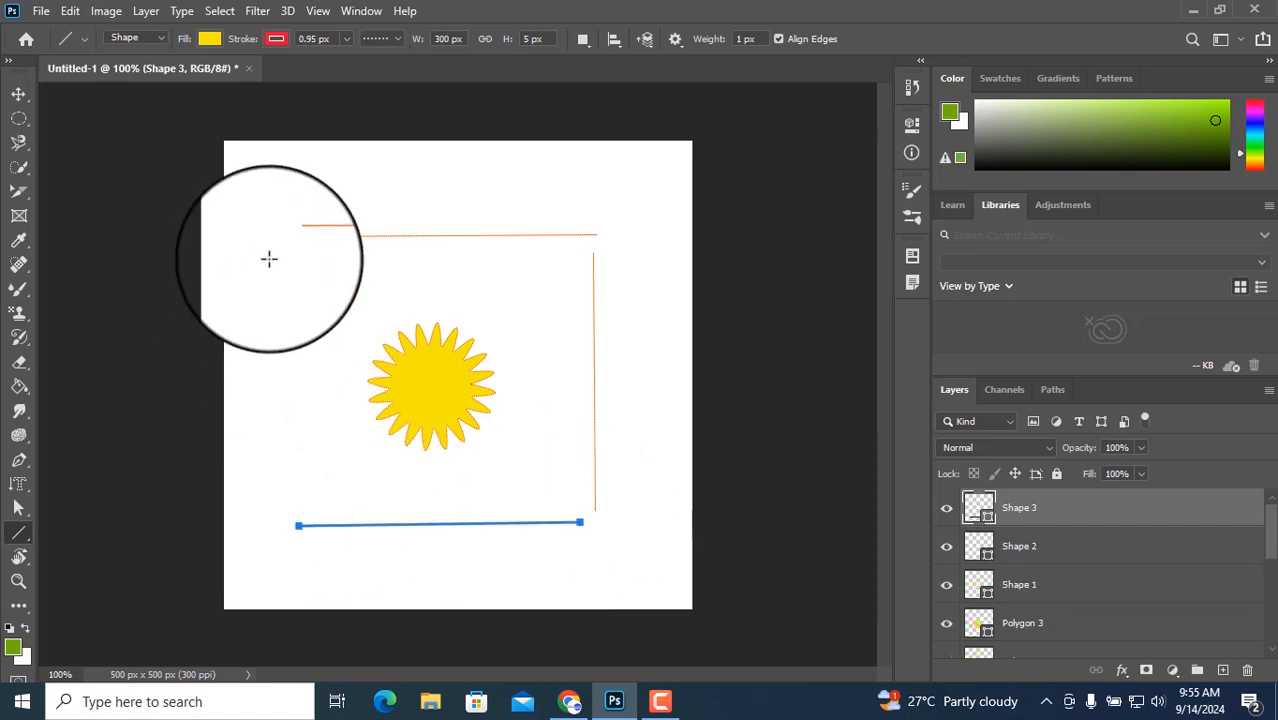
left_click_drag(286, 280, 291, 507)
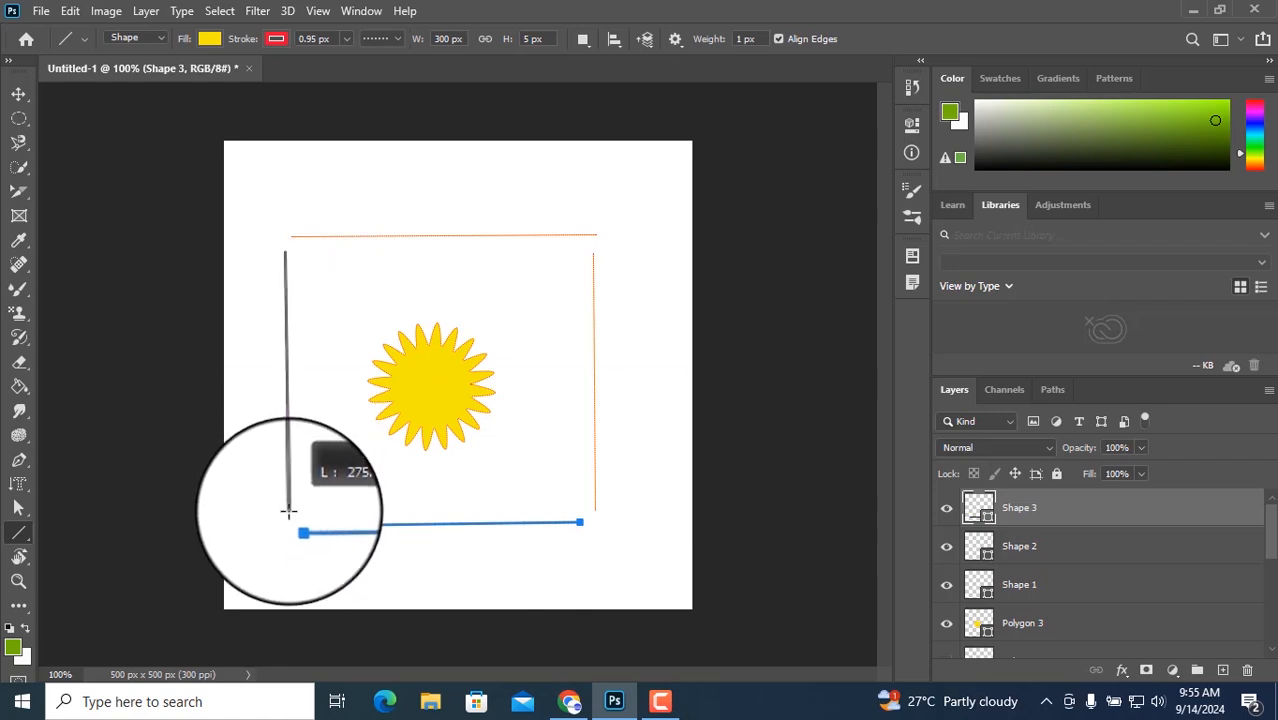
left_click_drag(288, 514, 288, 514)
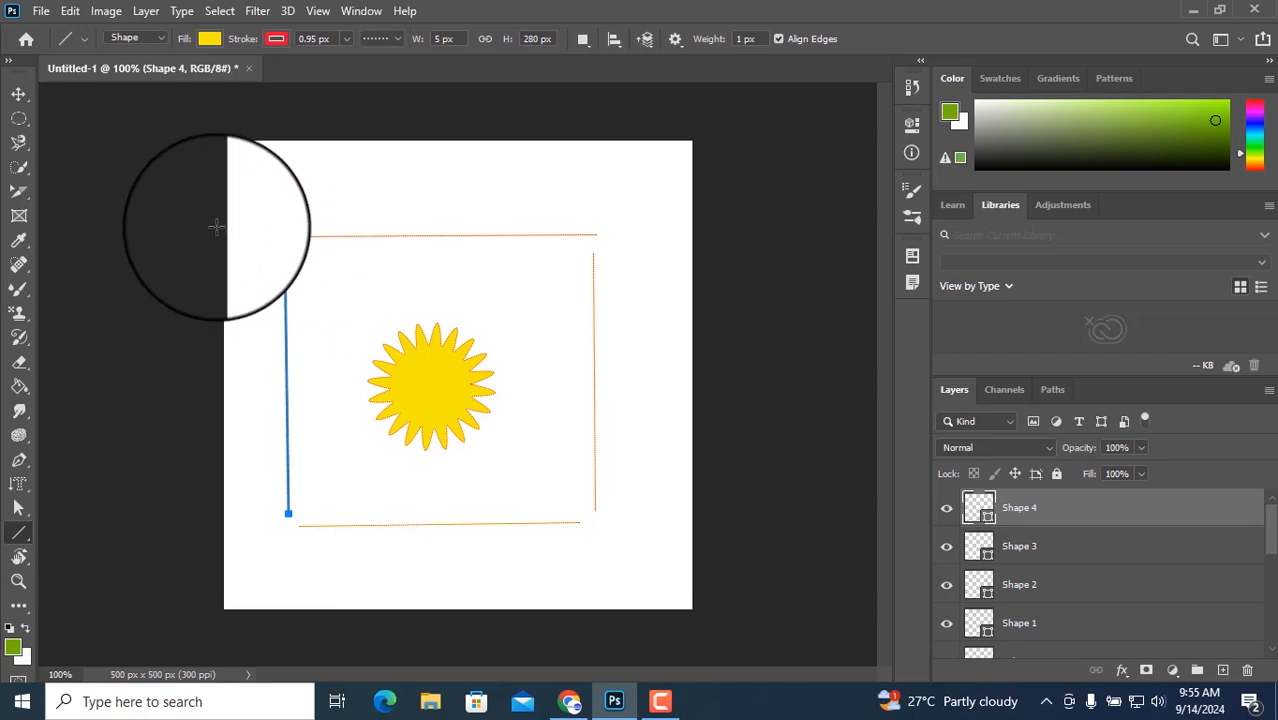
left_click(20, 95)
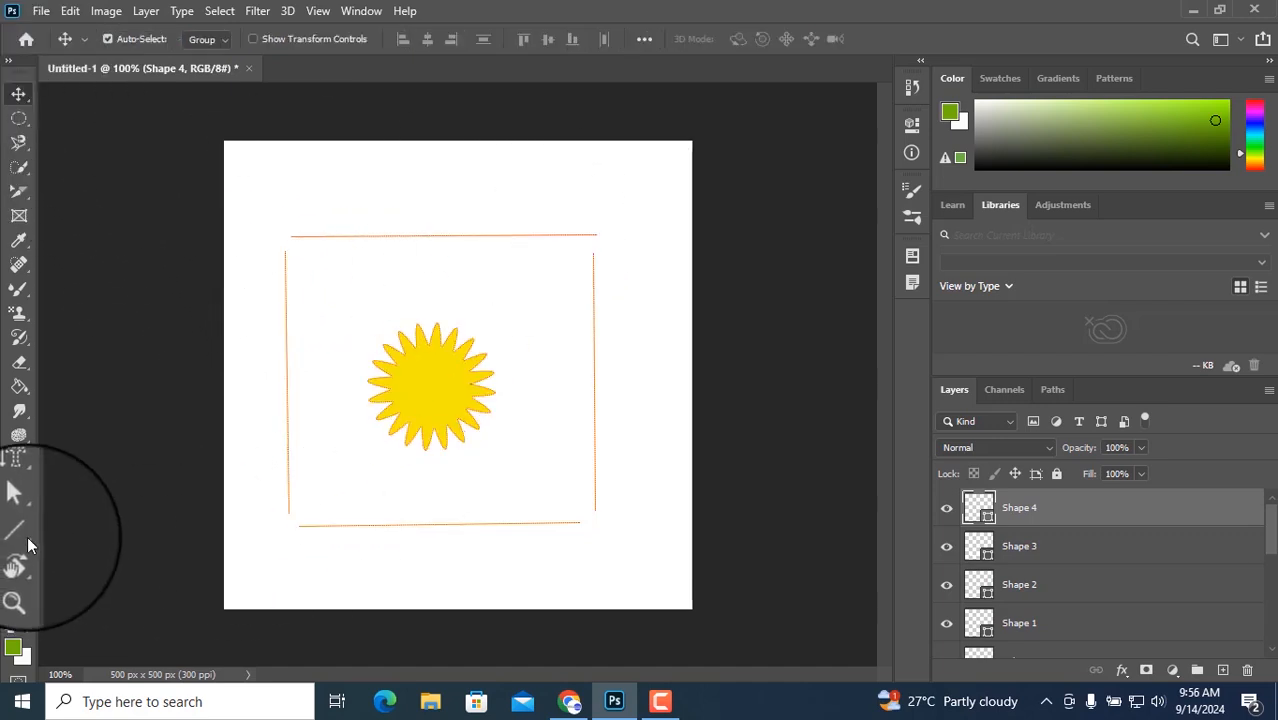
Step: Activate the Custom Shape tool and hide the four line layers and the yellow star
left_click(24, 533)
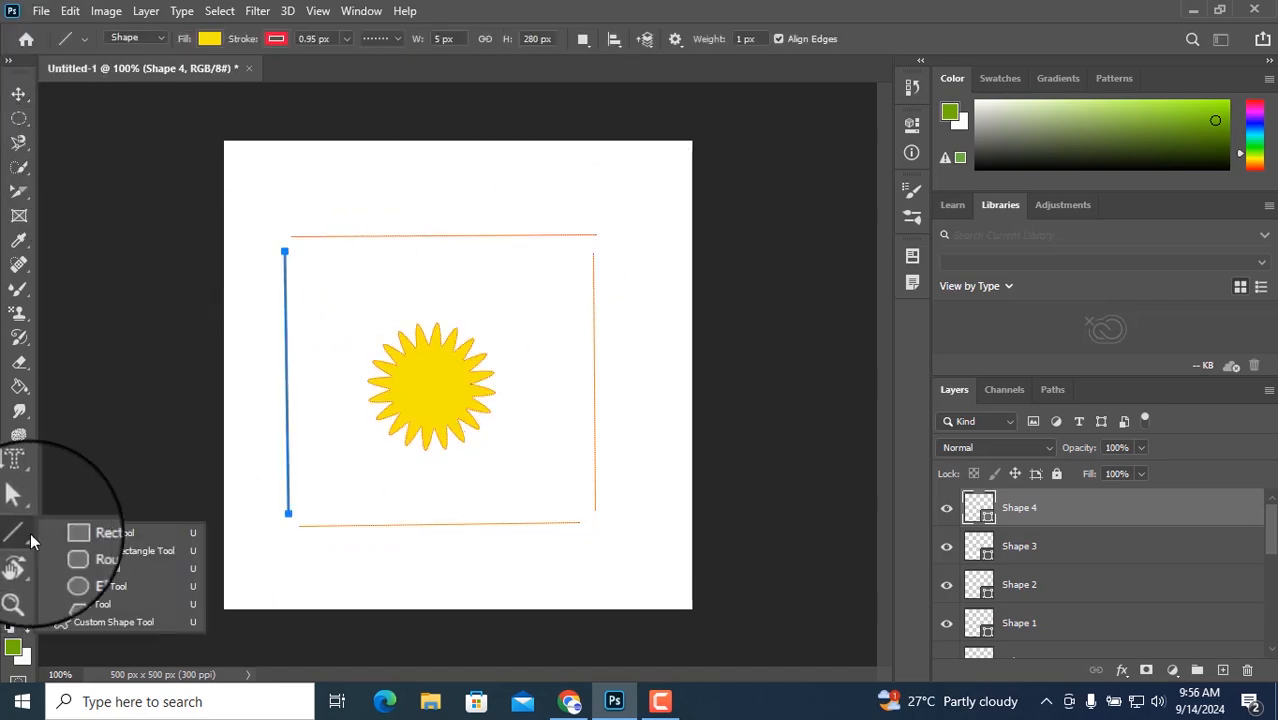
left_click(136, 621)
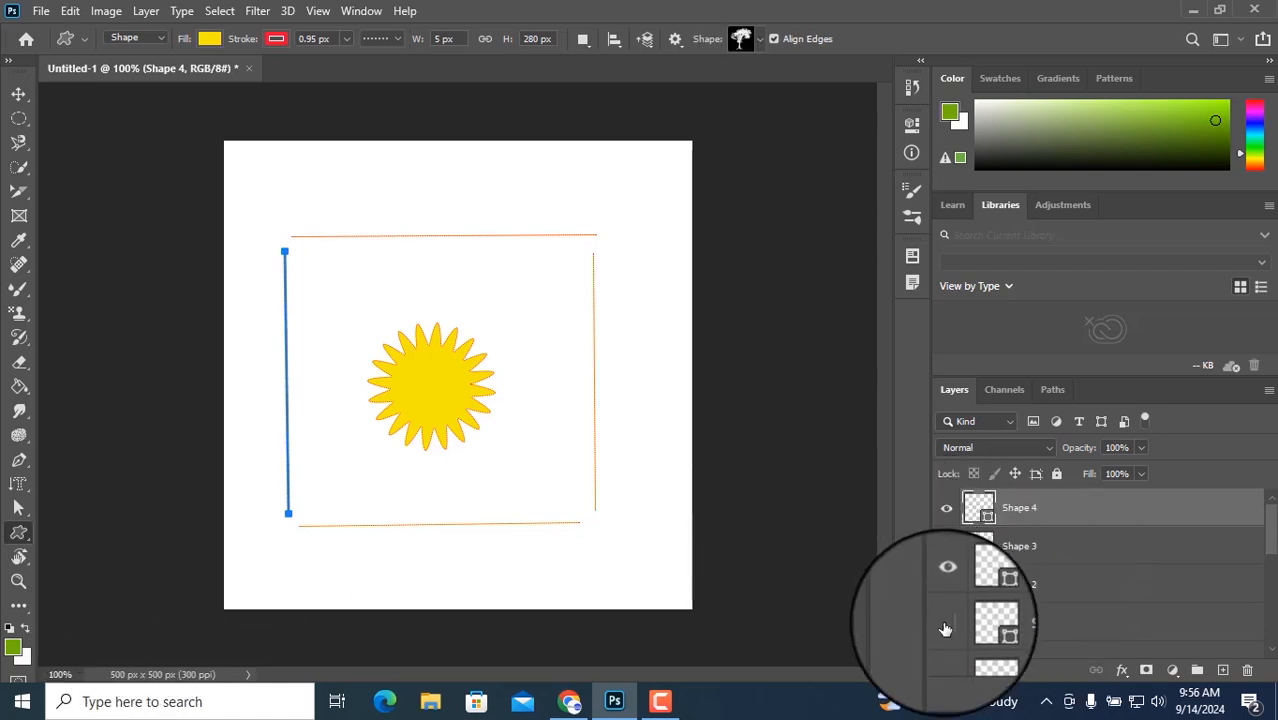
left_click_drag(945, 628, 948, 500)
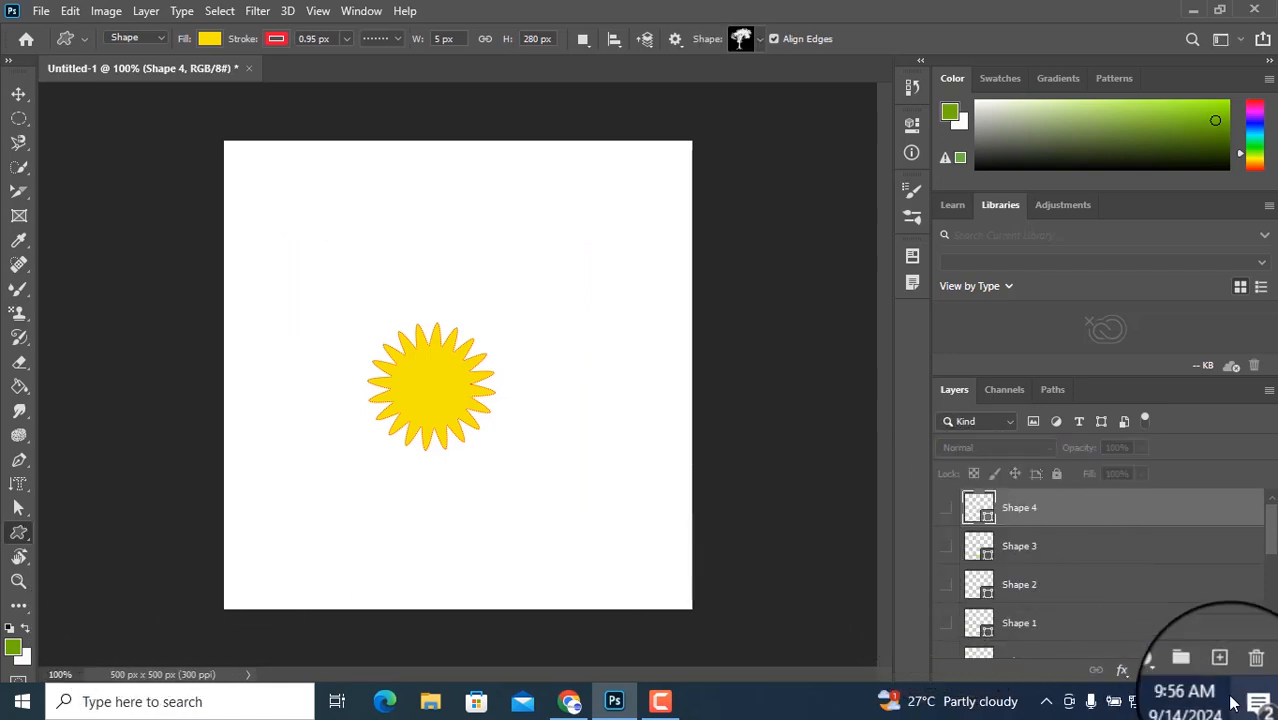
scroll(950, 580, "down", 2)
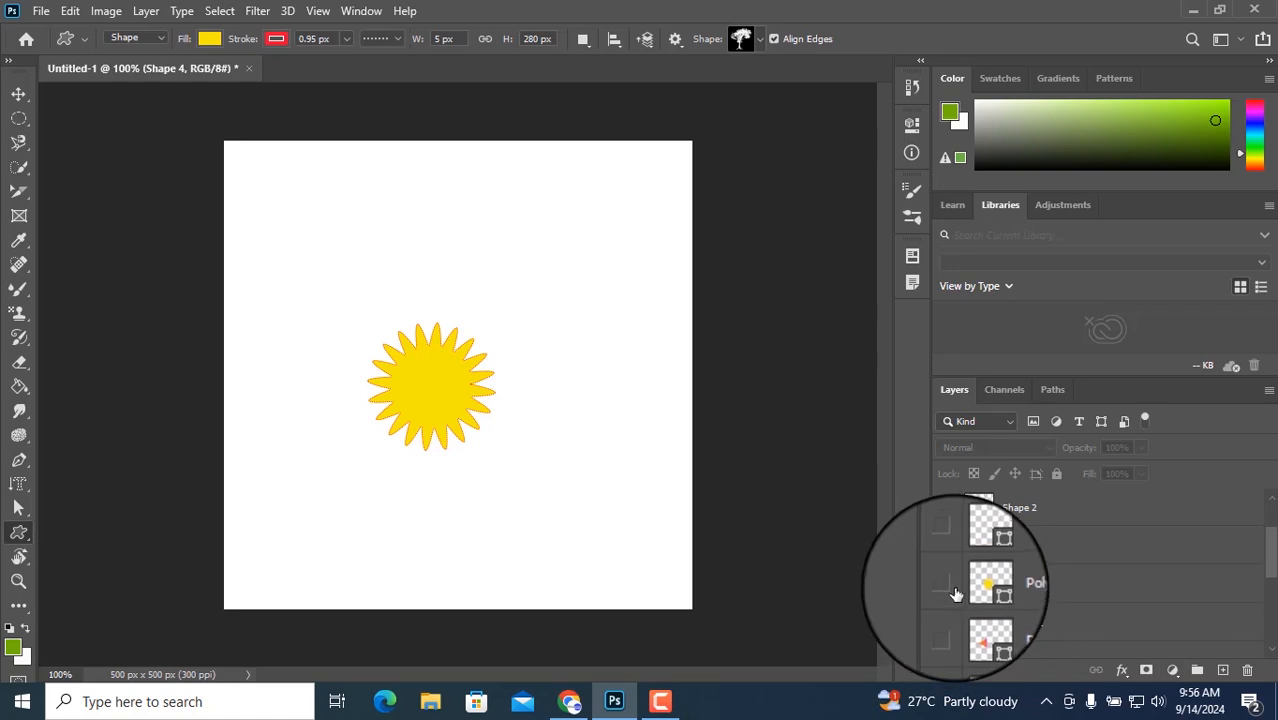
left_click(946, 586)
Step: Add a new empty layer on top and draw the tree custom shape about 72 by 128 px left of the canvas centre
left_click(1223, 671)
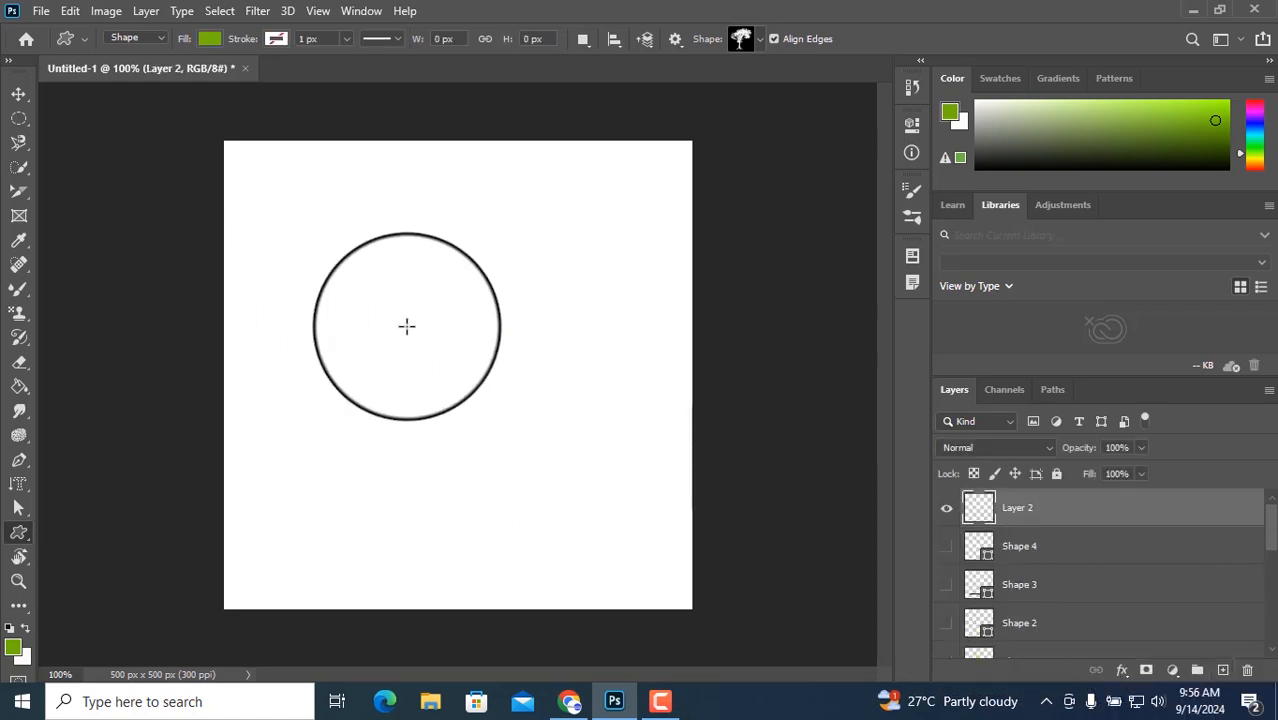
left_click_drag(334, 303, 402, 423)
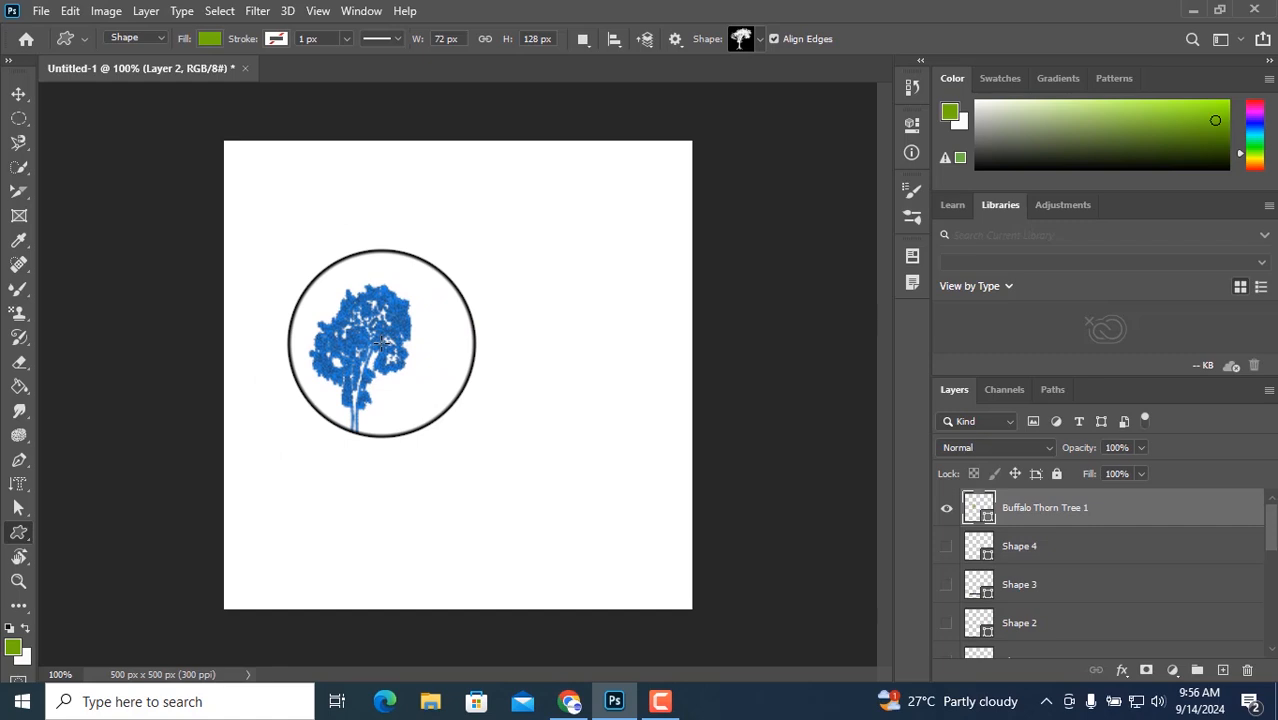
Step: Choose the rhino from the Wild Animals group as the custom shape
left_click(756, 40)
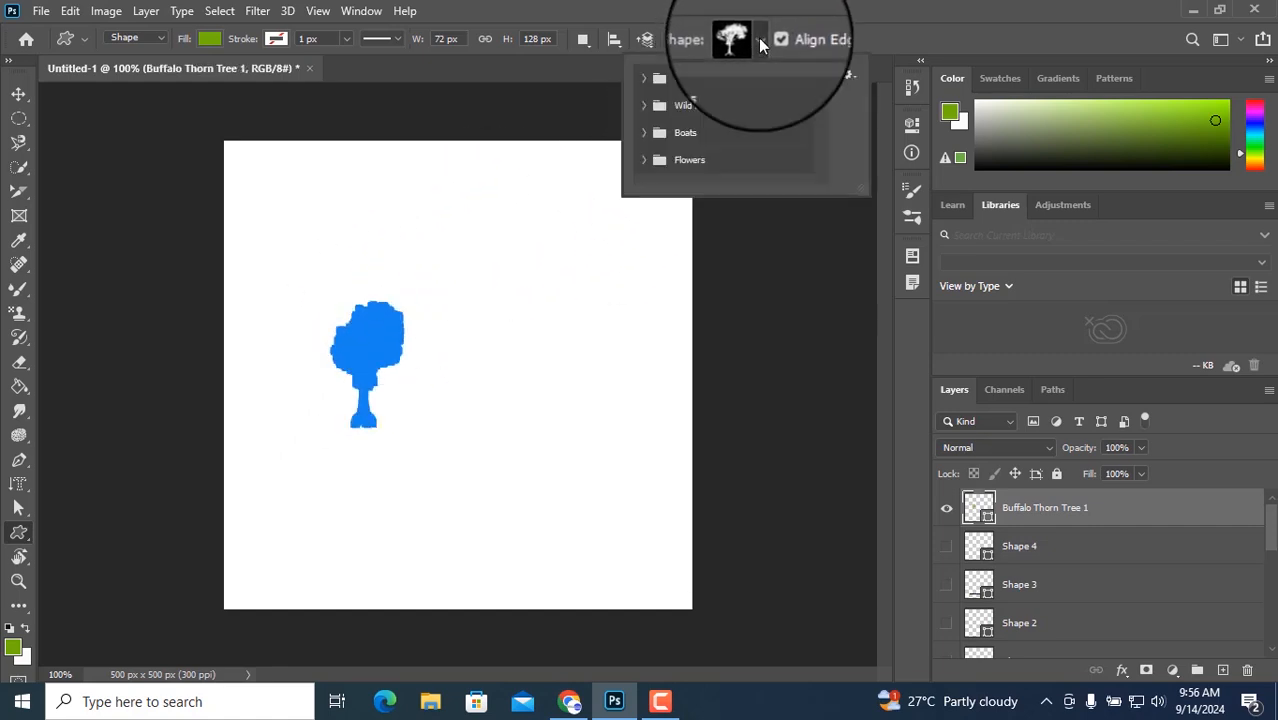
left_click(643, 78)
scroll(775, 125, "down", 2)
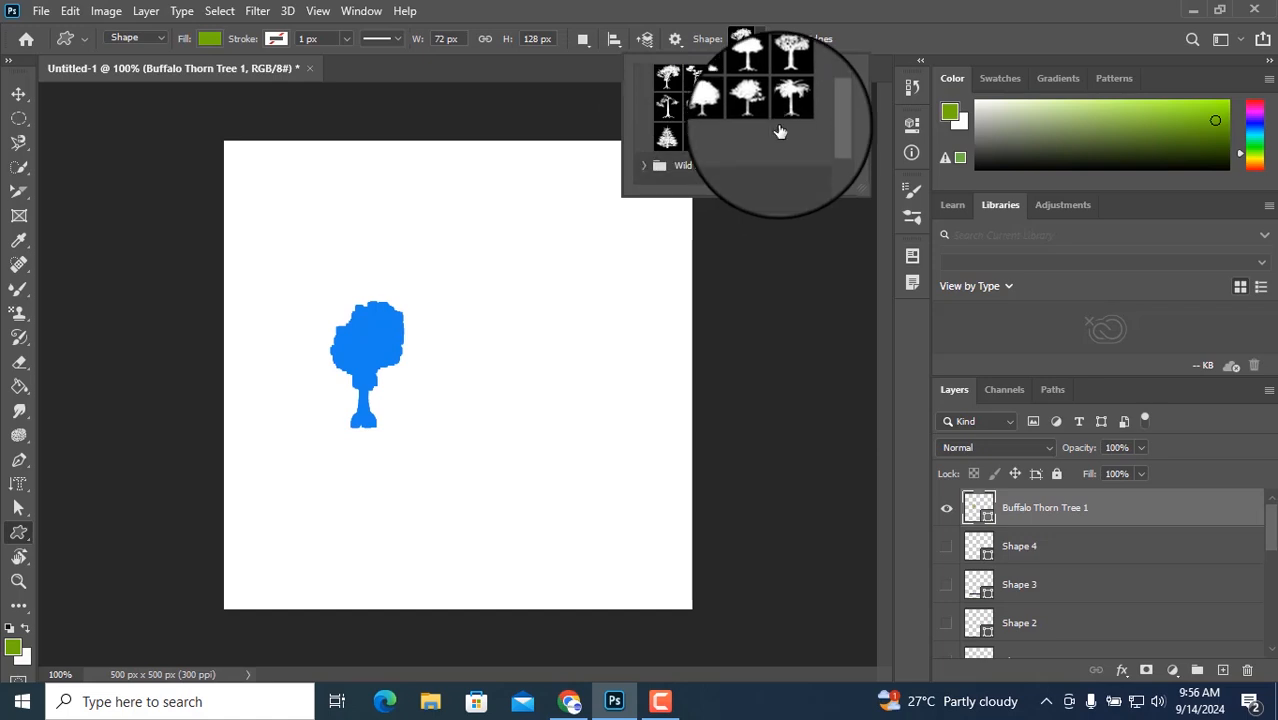
scroll(780, 132, "down", 3)
left_click(642, 152)
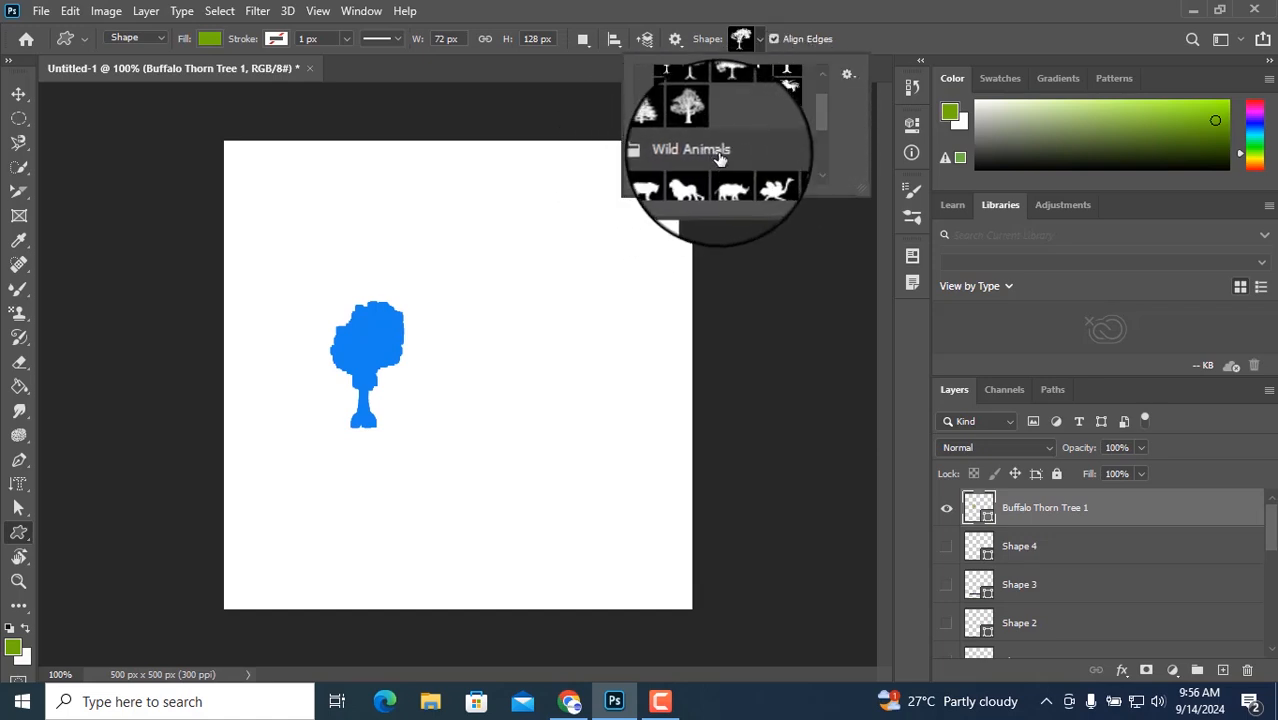
scroll(700, 140, "down", 1)
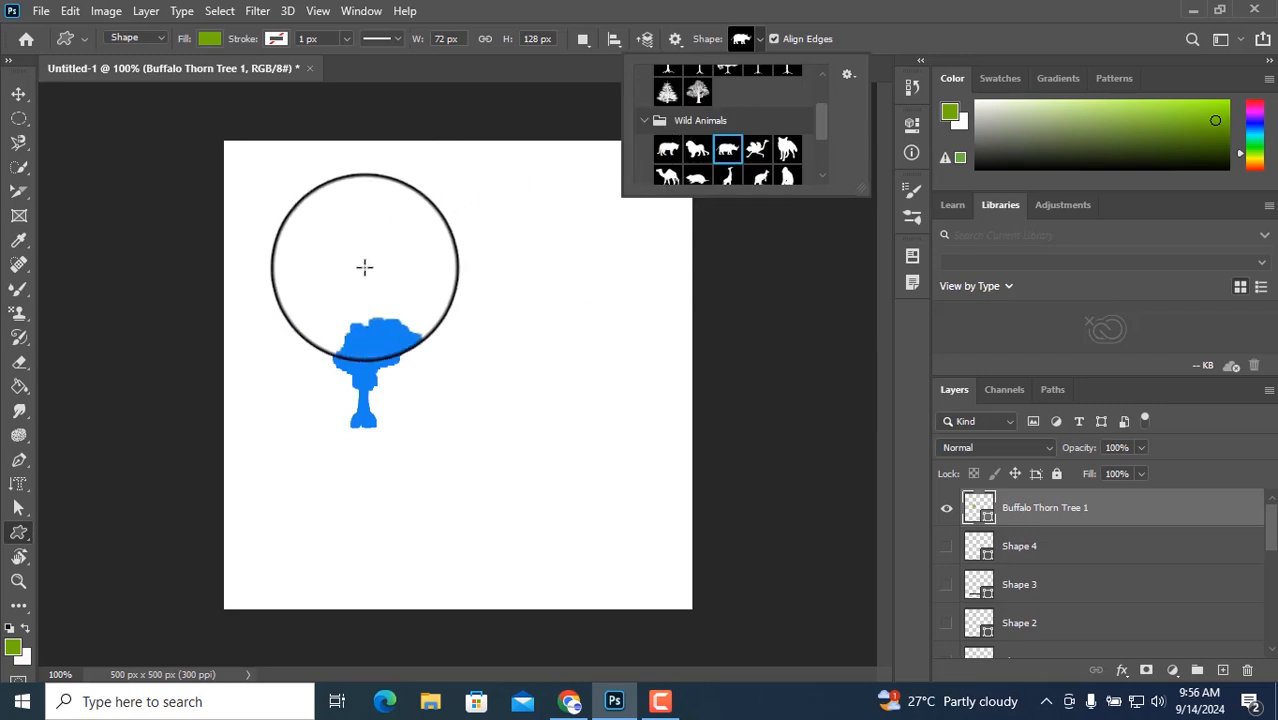
Step: Hide the tree, add a new empty layer on top, and draw the rhino about 264 by 132 px near the canvas centre
left_click(1224, 667)
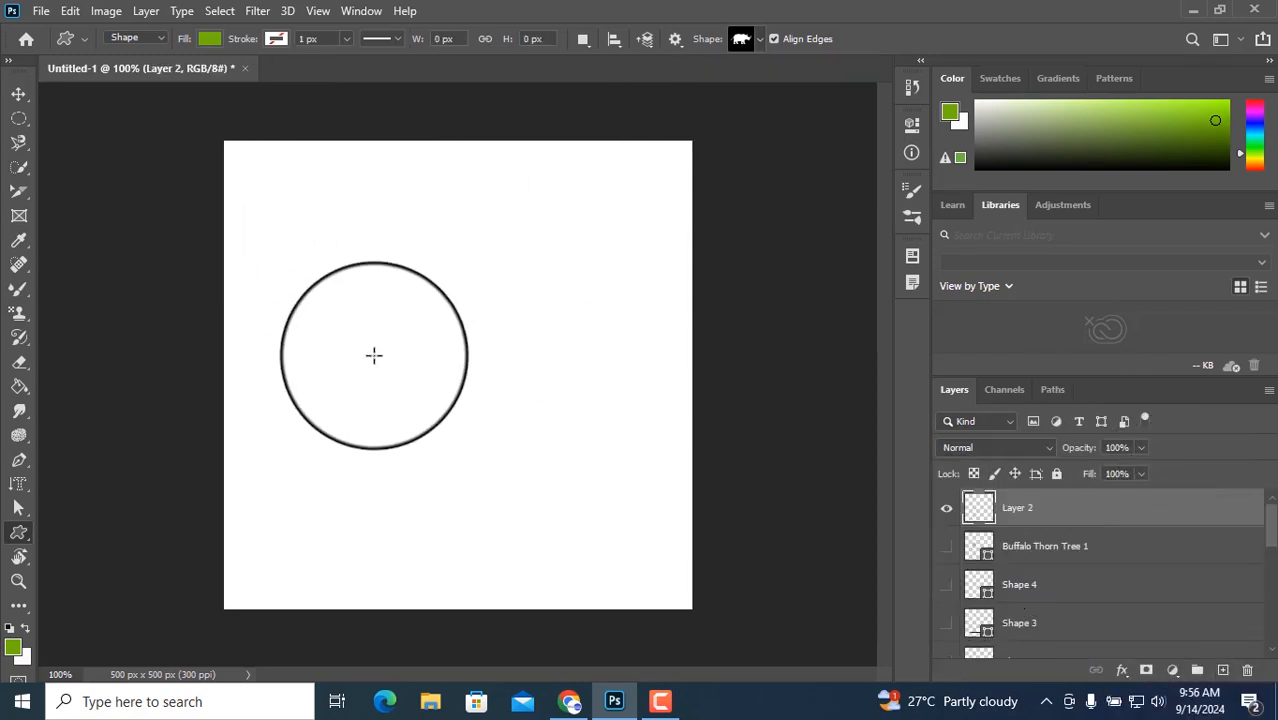
left_click_drag(378, 306, 623, 429)
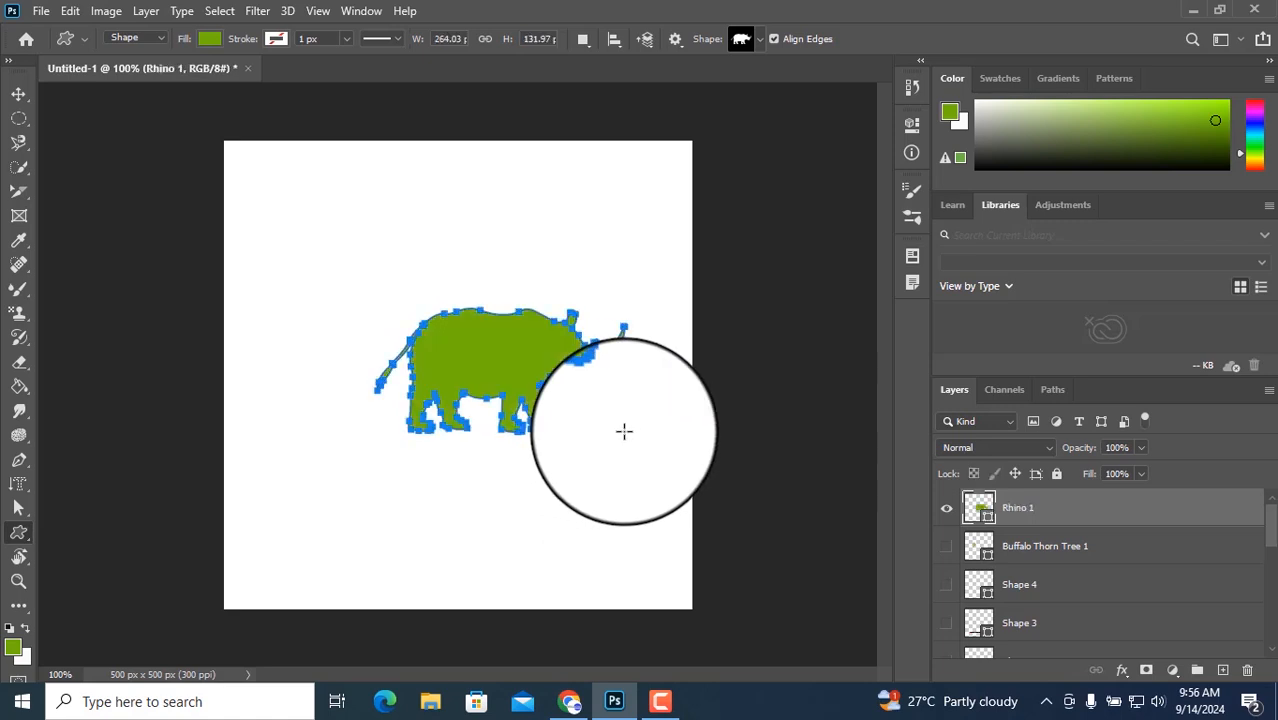
left_click(20, 95)
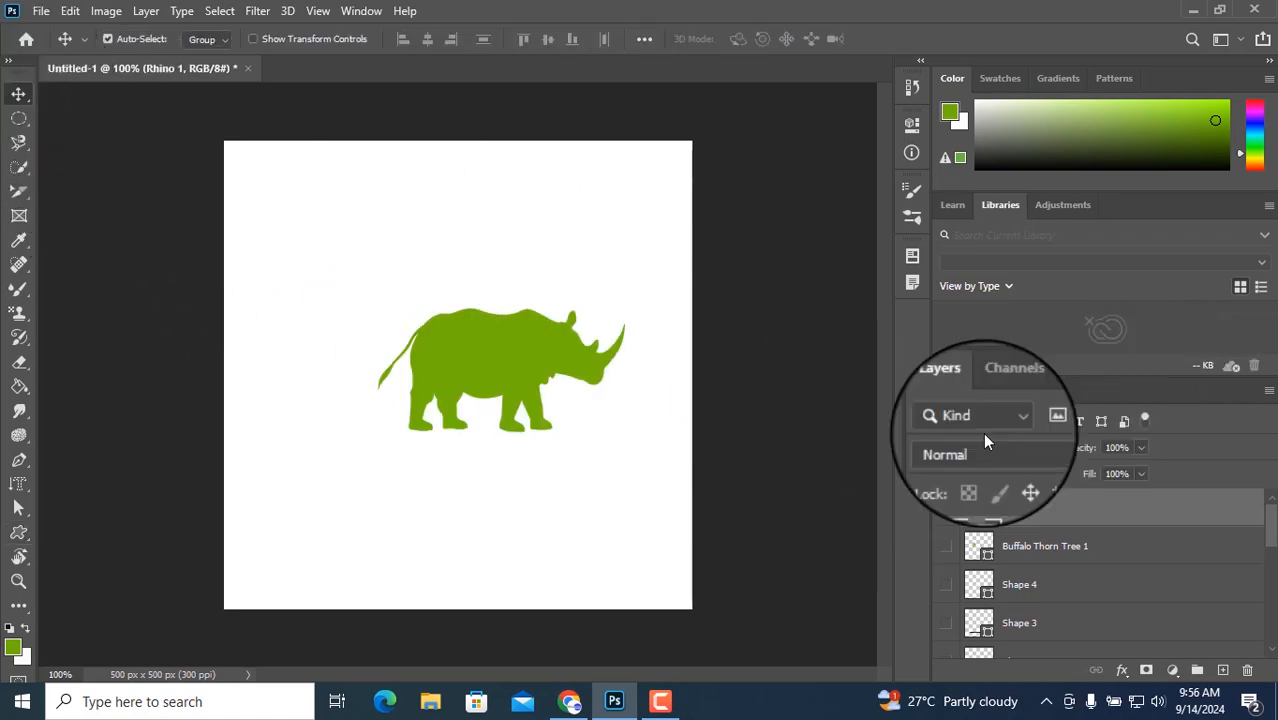
Step: Hide the rhino, add a new empty layer on top, and reactivate the Custom Shape tool
left_click(935, 508)
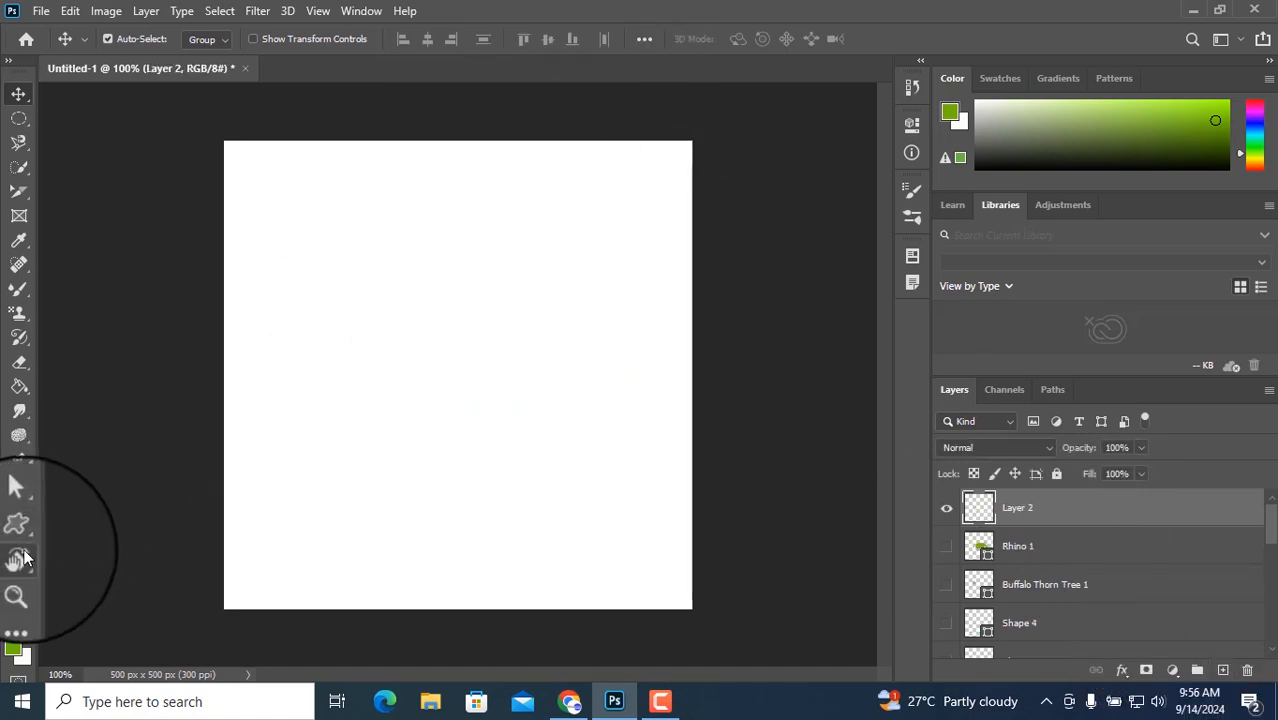
left_click(20, 537)
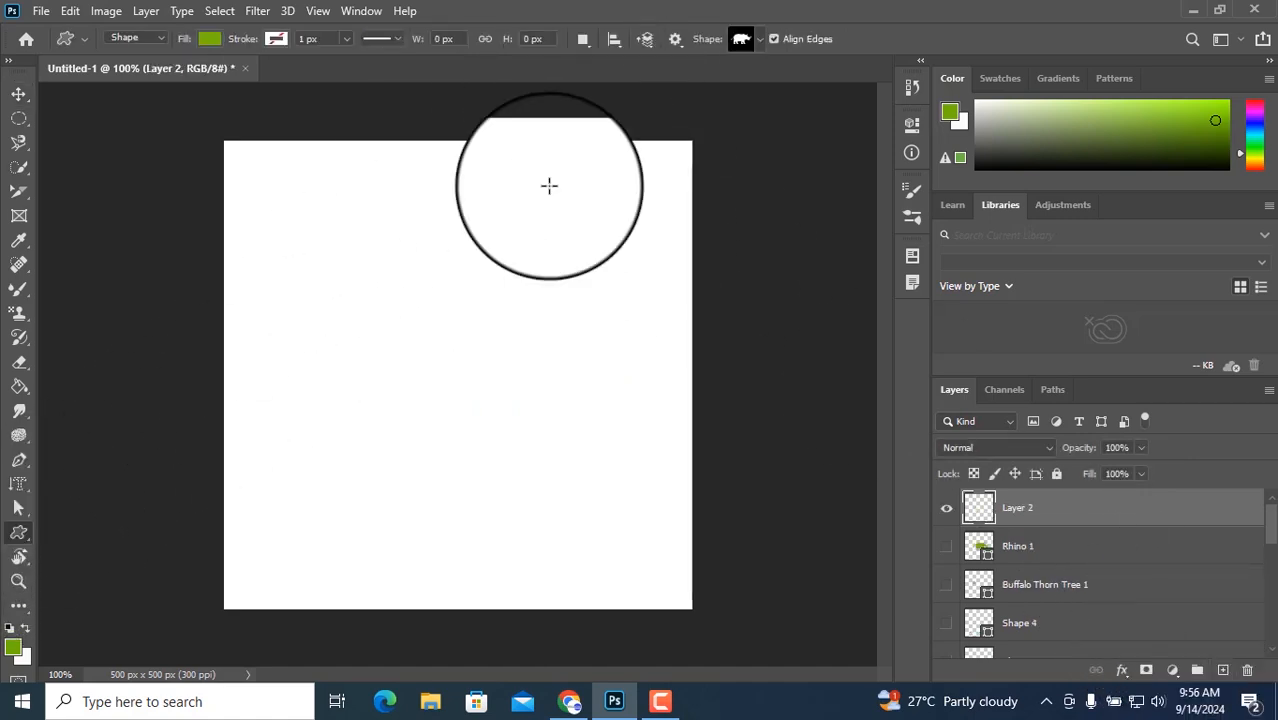
Step: Choose the pointed-petal flower from the Flowers group as the custom shape and draw it about 217 by 200 px near the canvas centre
left_click(761, 41)
left_click_drag(826, 112, 820, 160)
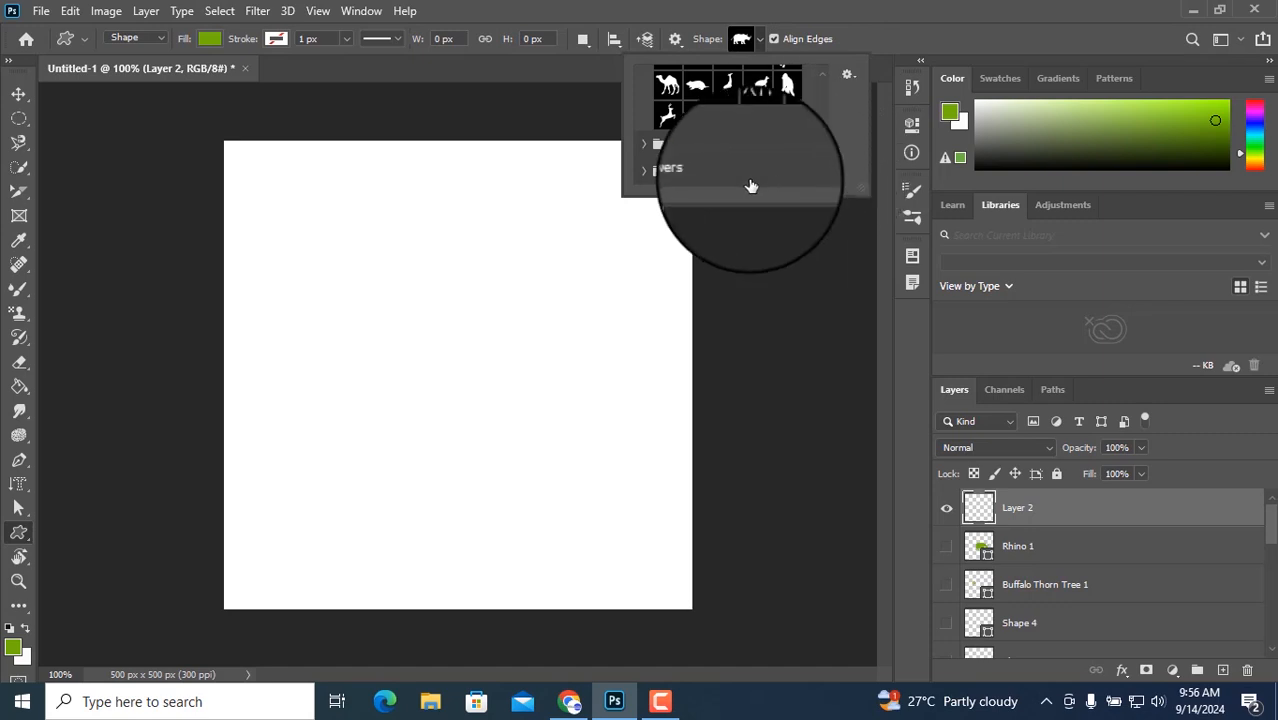
left_click(646, 179)
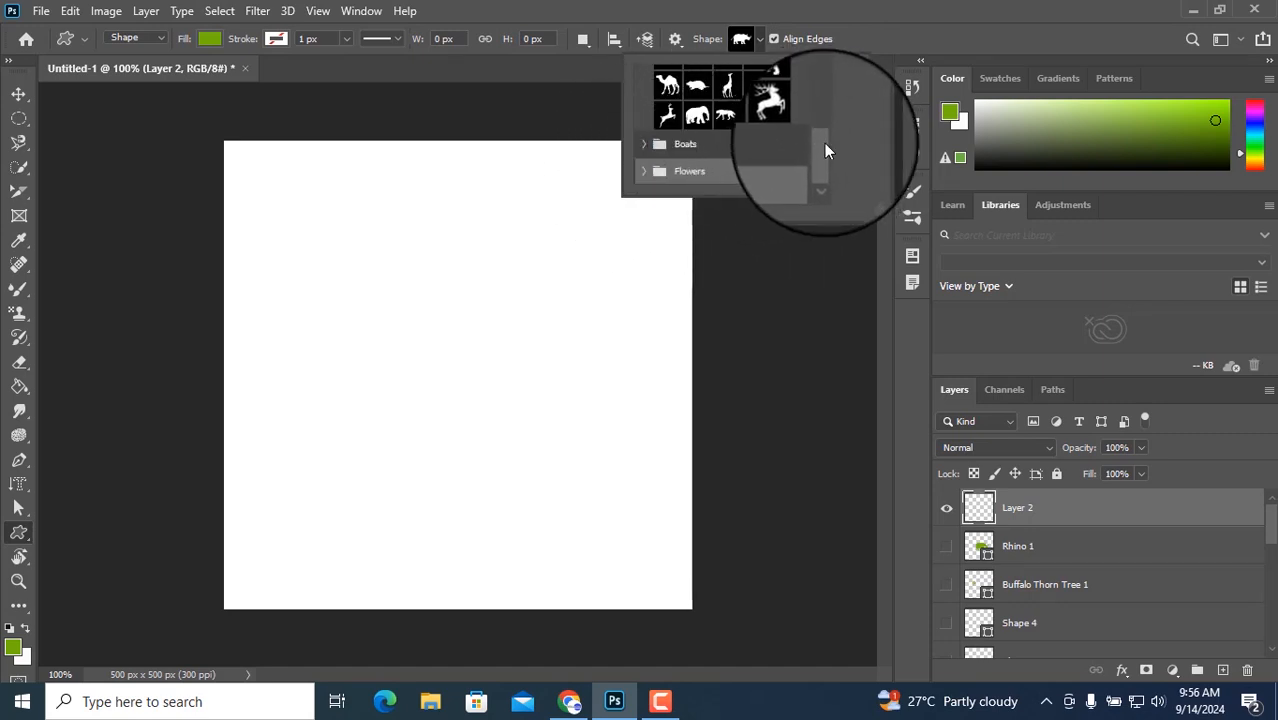
left_click(644, 172)
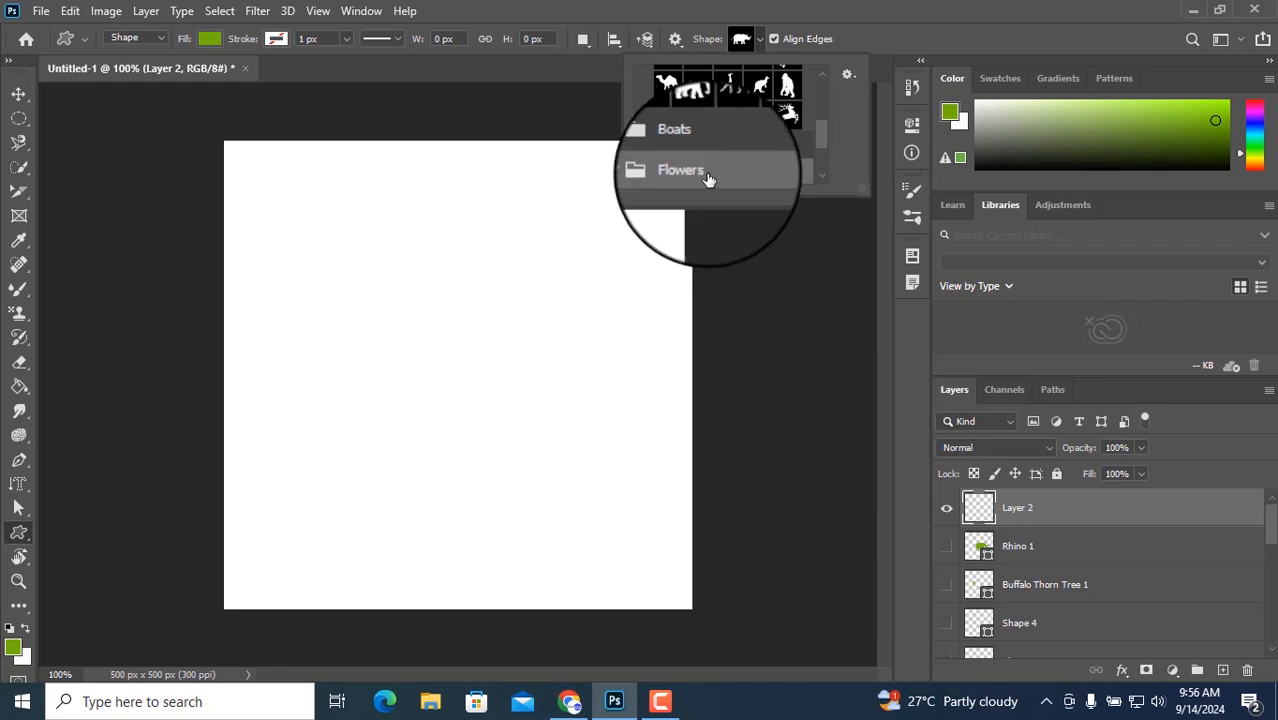
left_click_drag(819, 120, 822, 165)
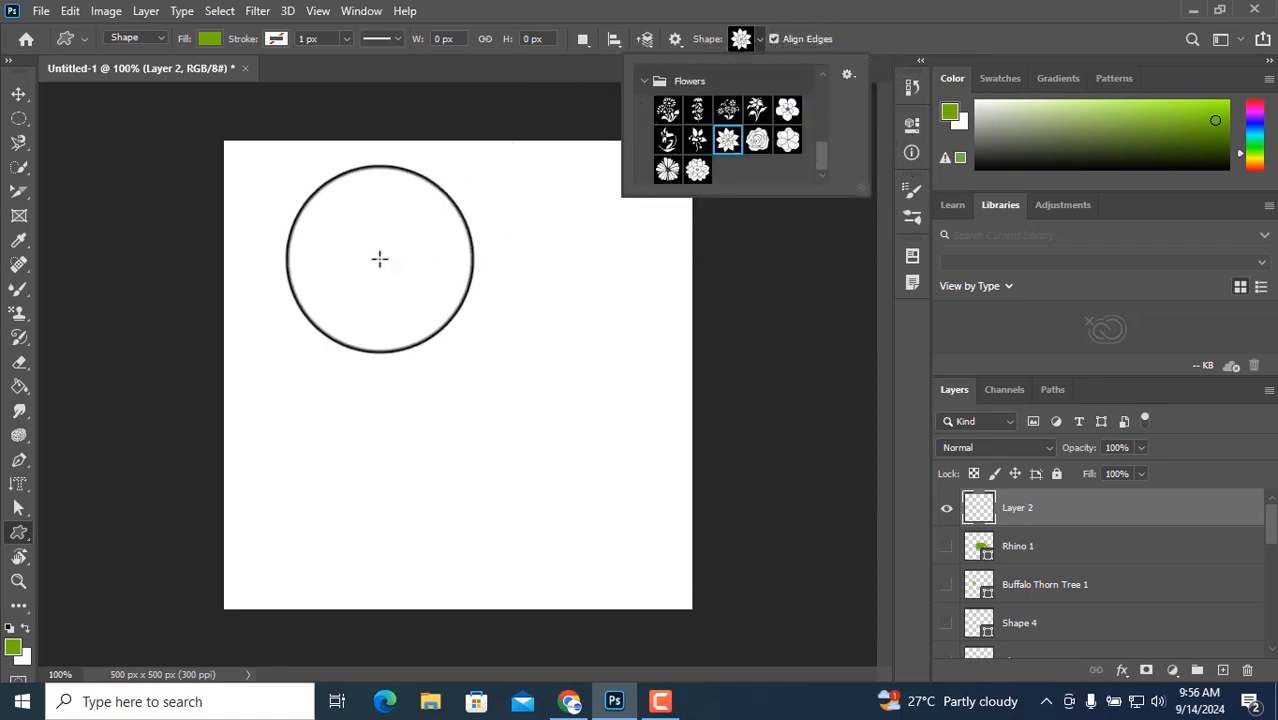
left_click(373, 287)
left_click_drag(350, 274, 553, 452)
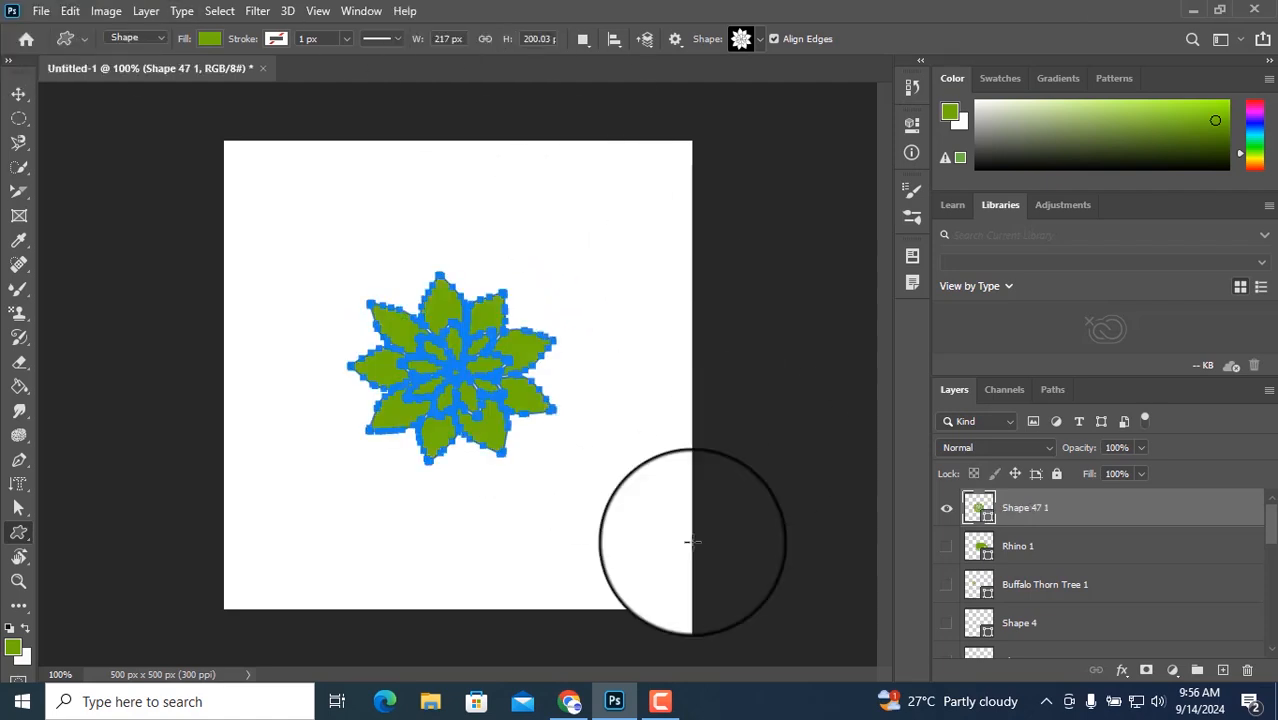
Step: Give the flower an orange fill and a pink stroke about 29 px wide
left_click(209, 39)
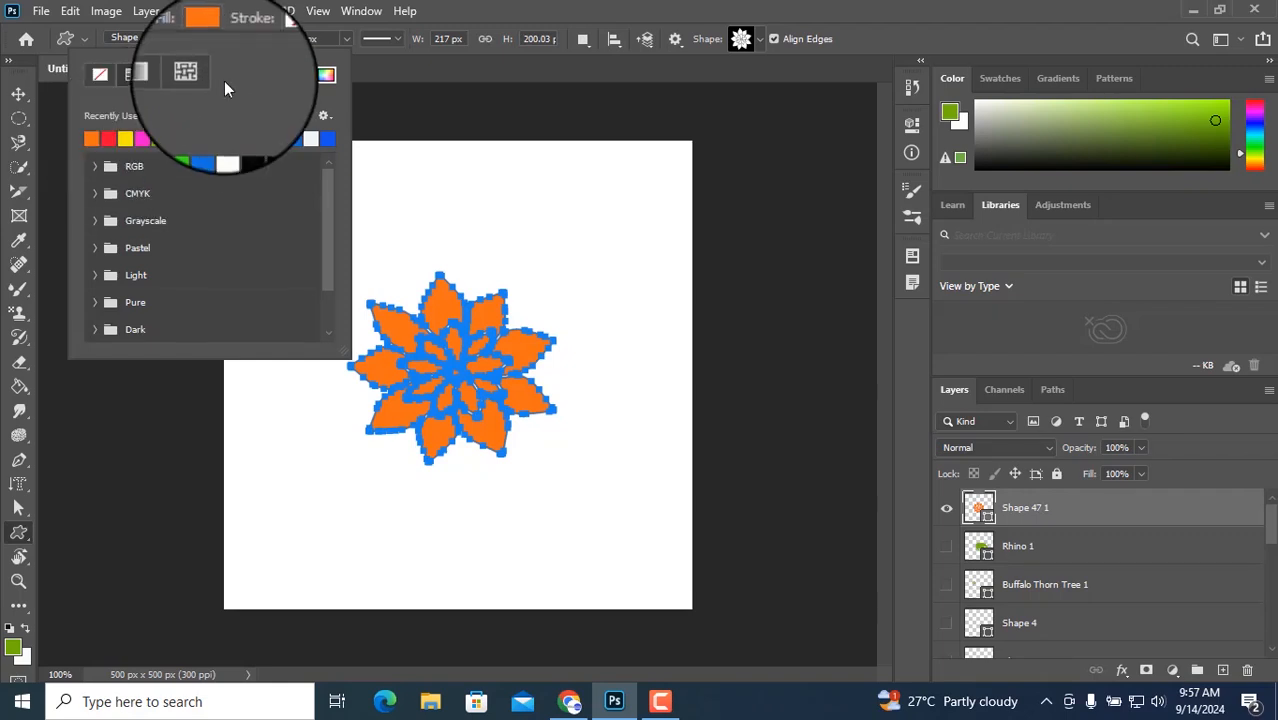
left_click(276, 38)
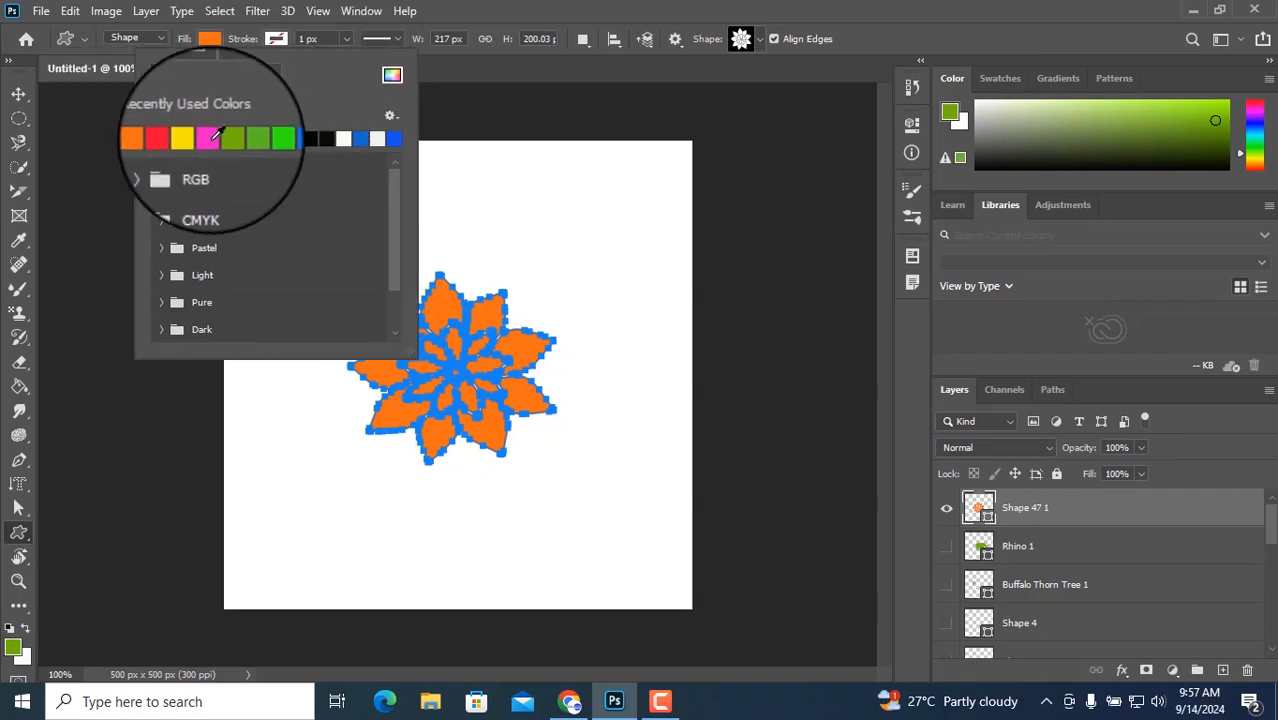
left_click(346, 38)
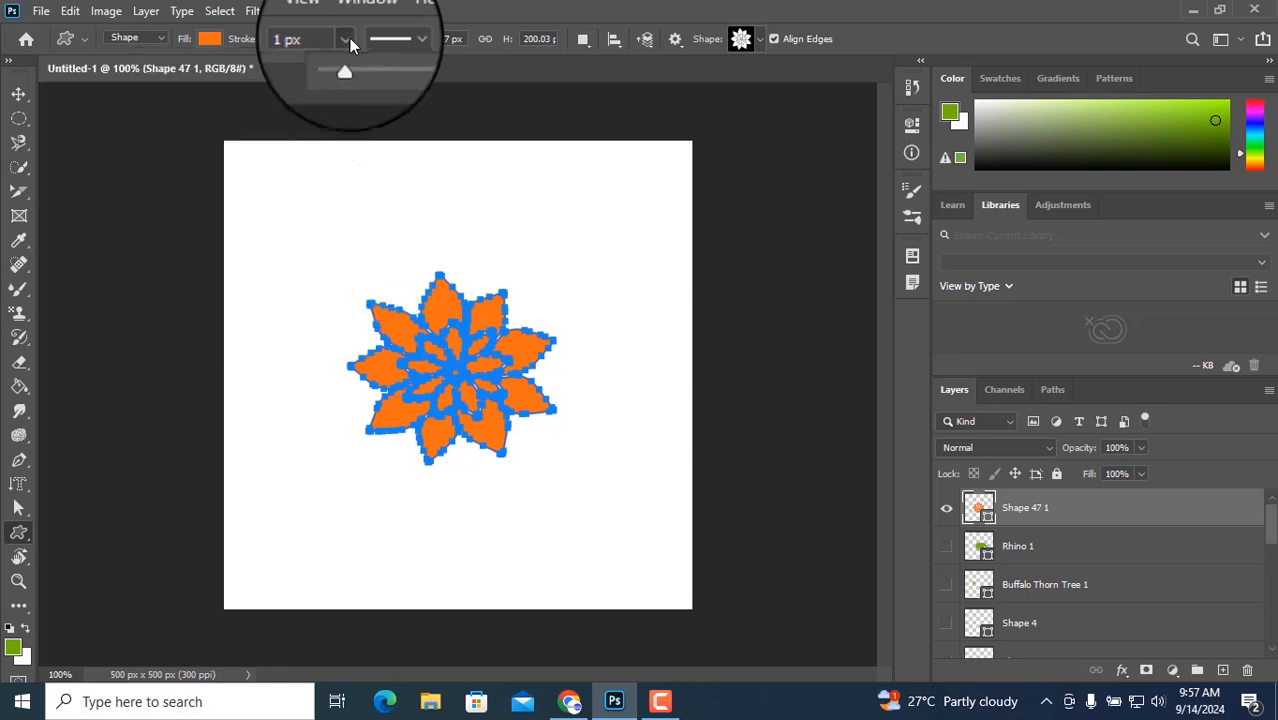
left_click_drag(336, 62, 355, 60)
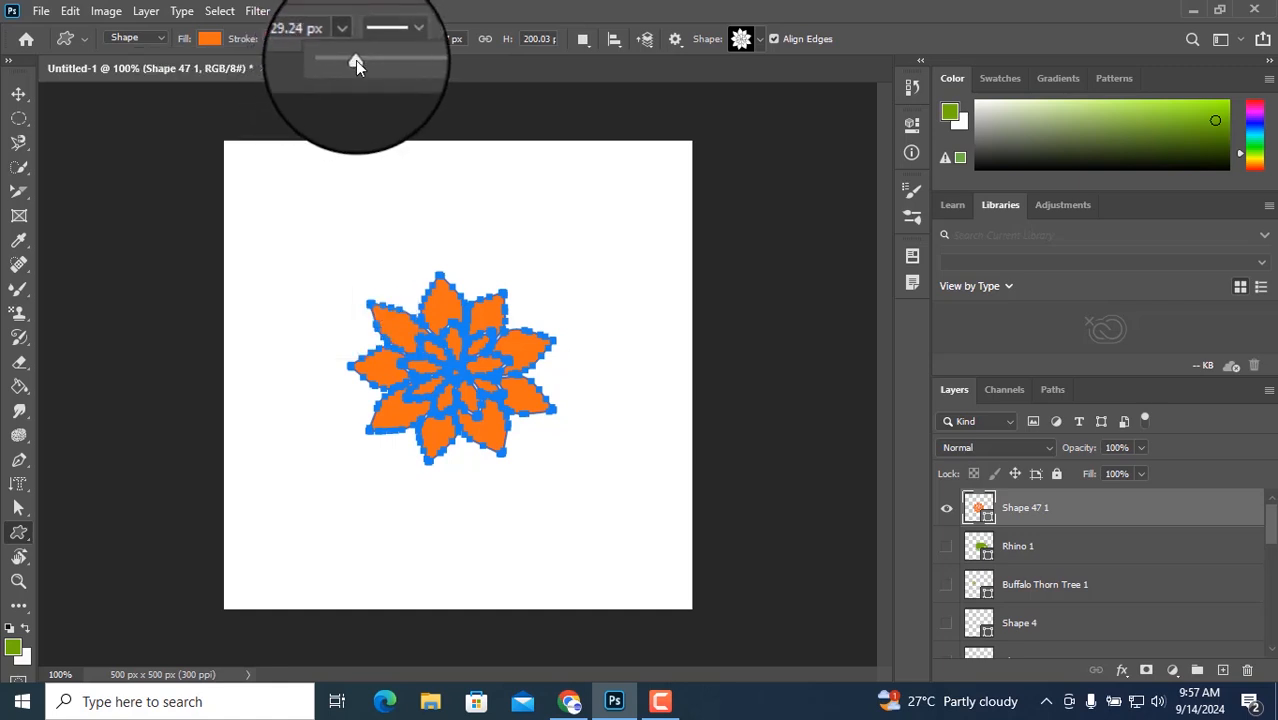
Step: Duplicate the pink flower with the Move tool, placing copies near the canvas's upper-right and lower-left corners
left_click(20, 95)
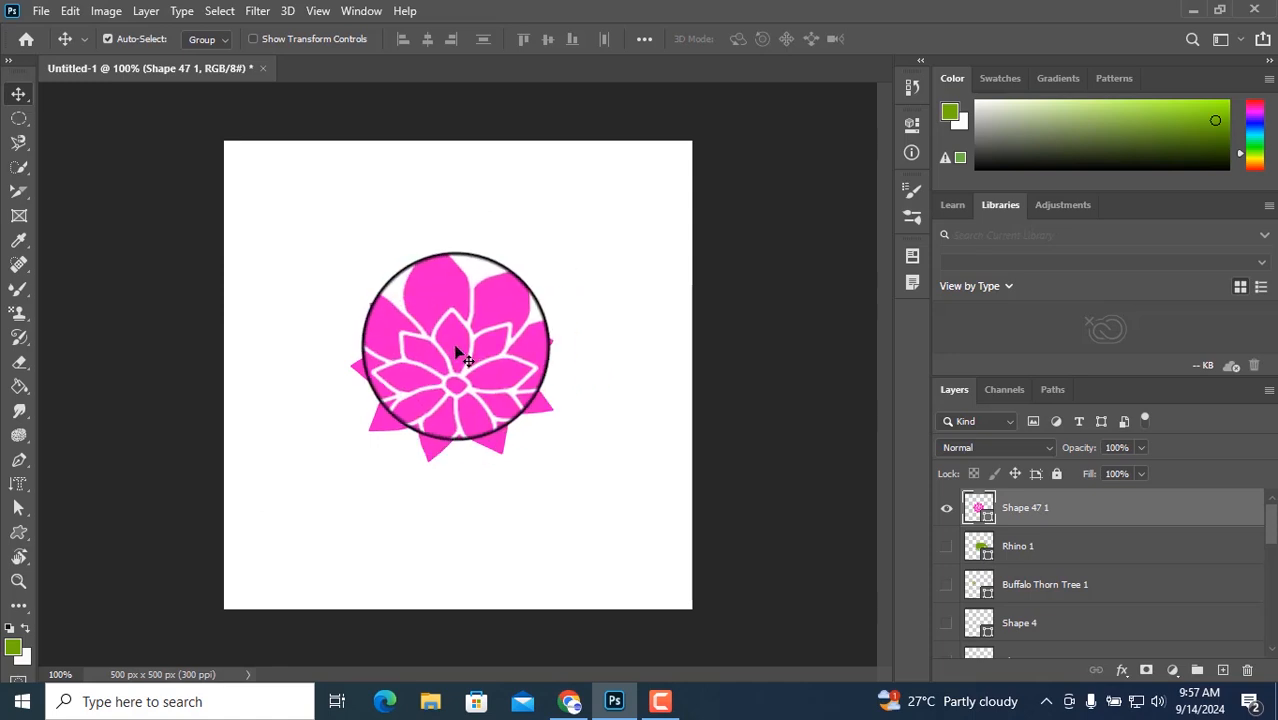
left_click_drag(456, 348, 343, 495)
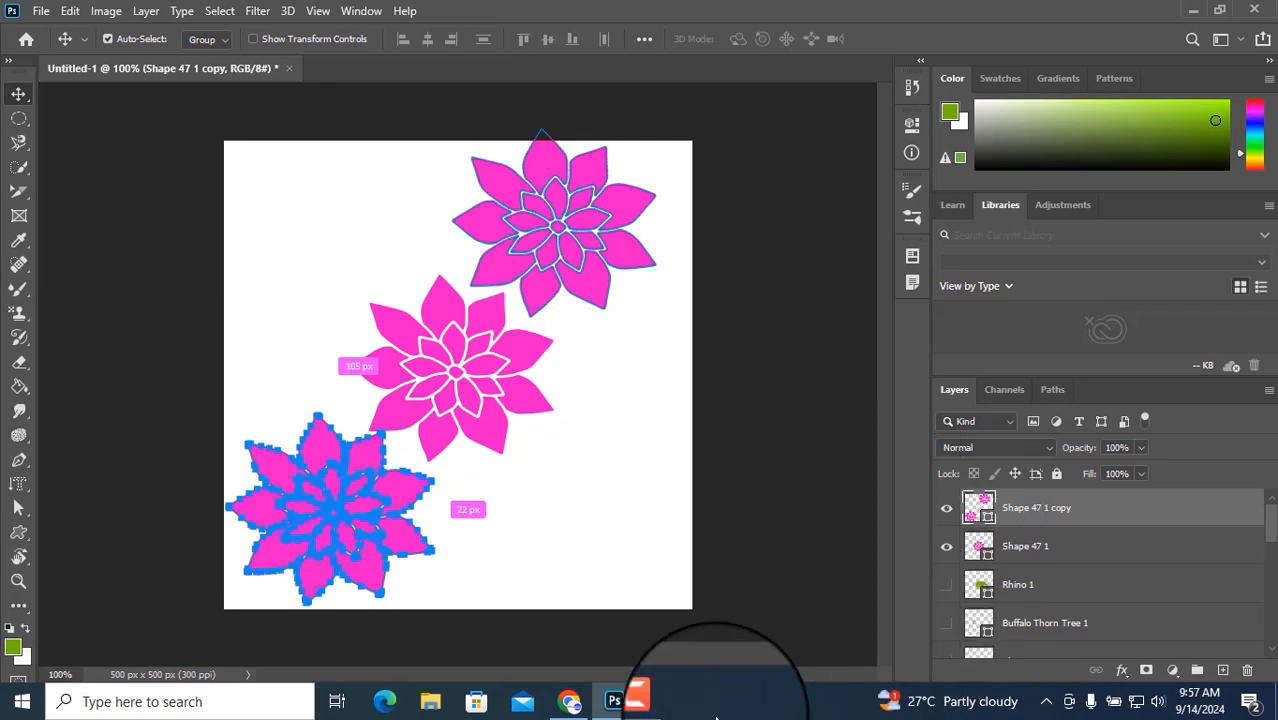
mouse_move(673, 706)
left_click(676, 634)
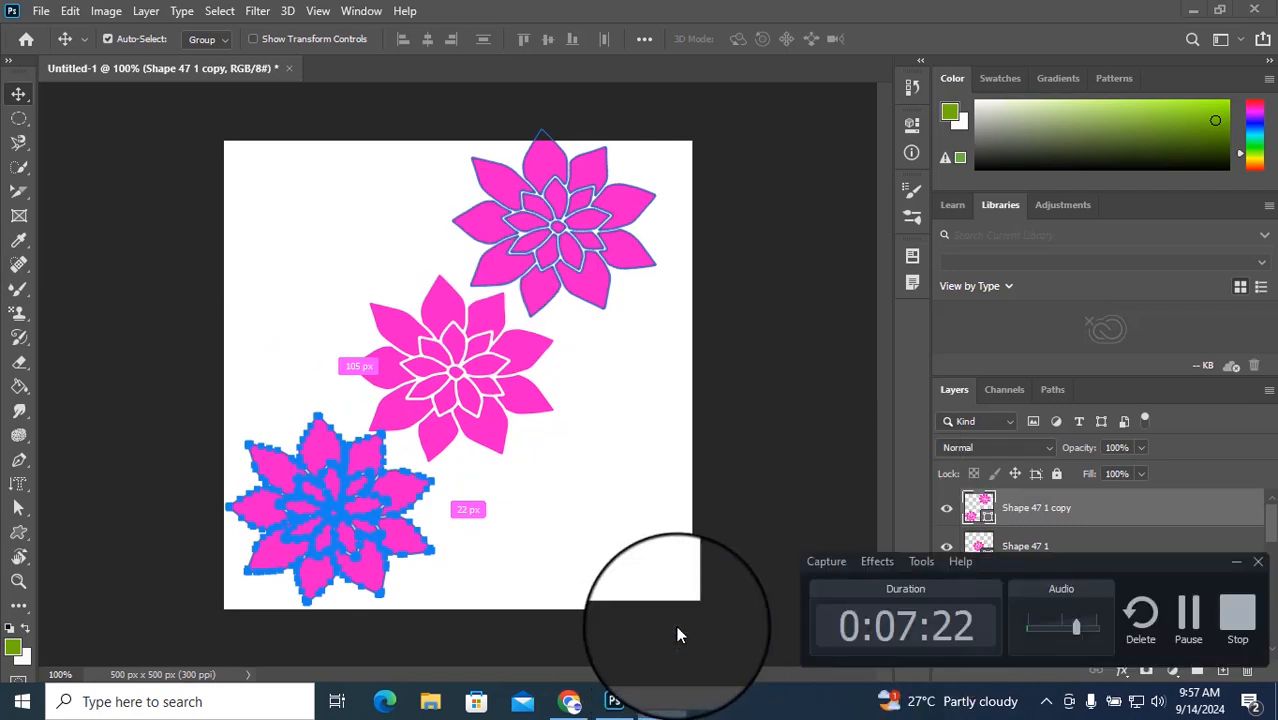